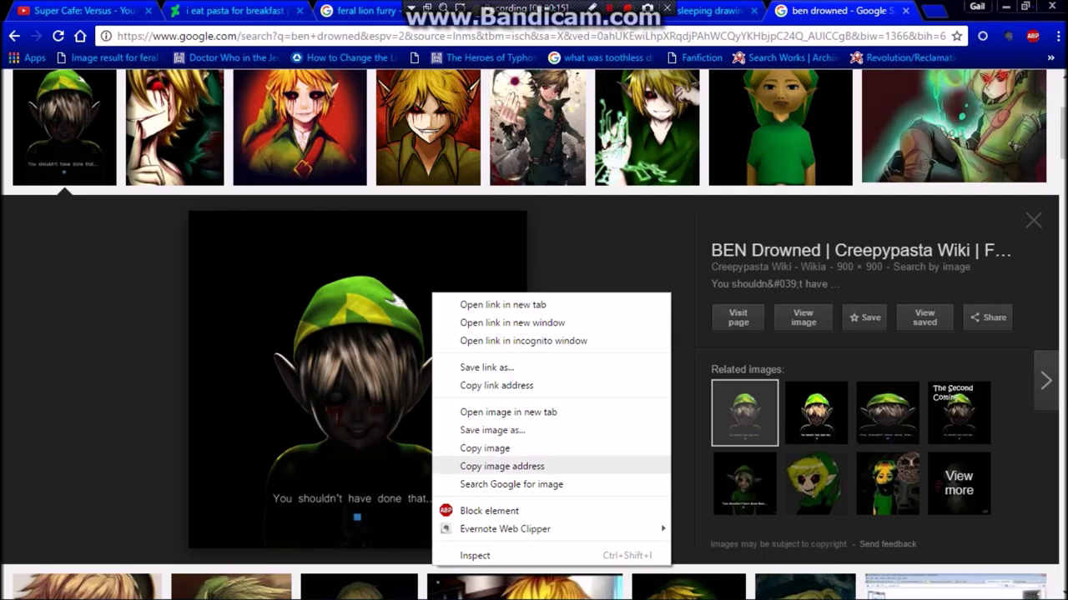
Copy the enlarged BEN Drowned image from the search results, open Paint, and paste it onto the blank canvas.
left_click(484, 448)
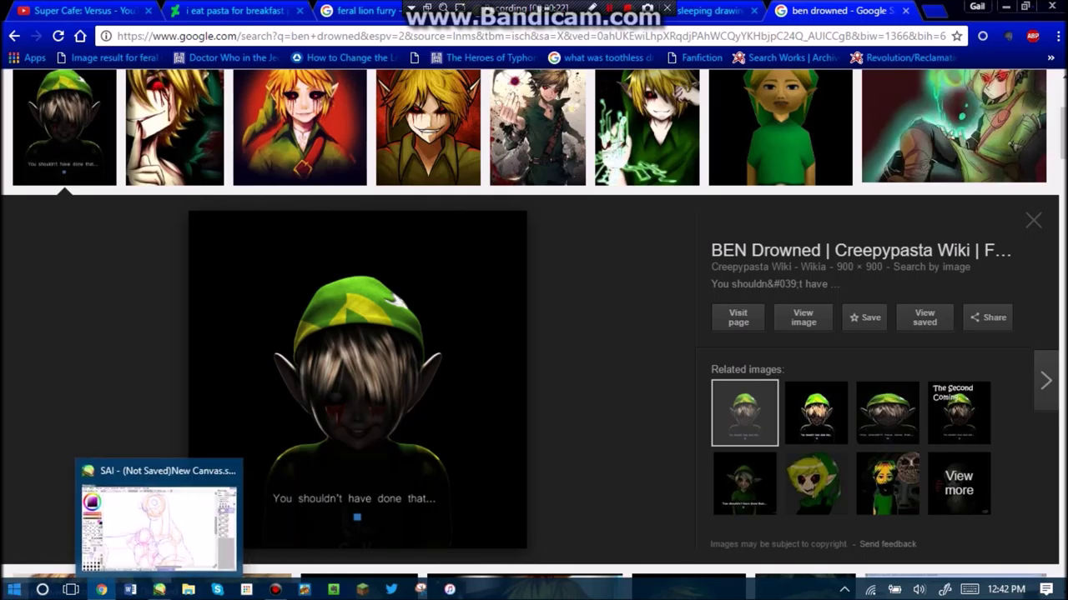
left_click(13, 590)
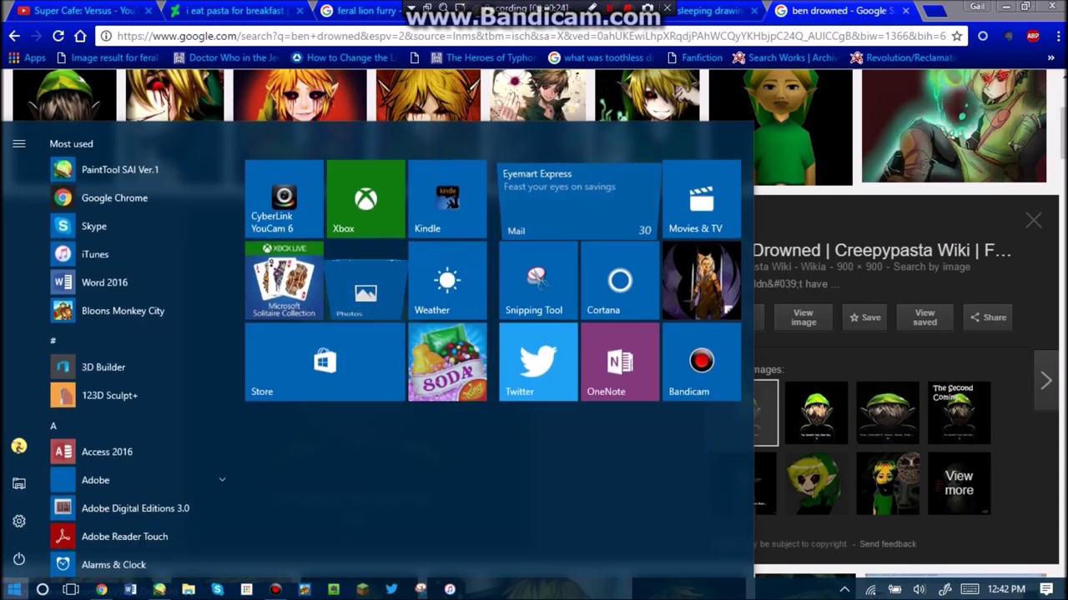
left_click(13, 590)
type("p")
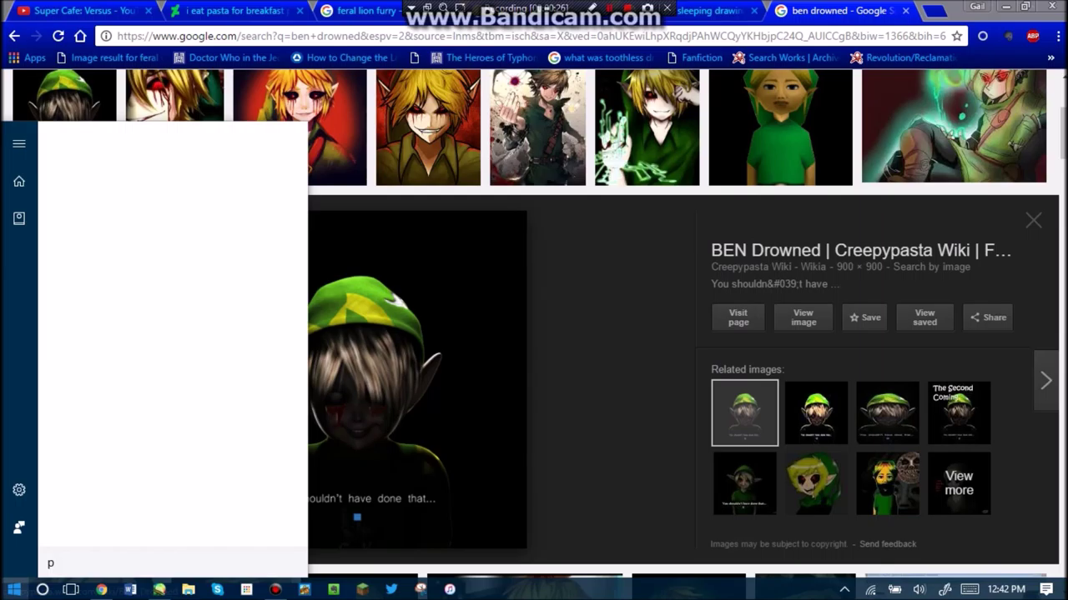
type("ain")
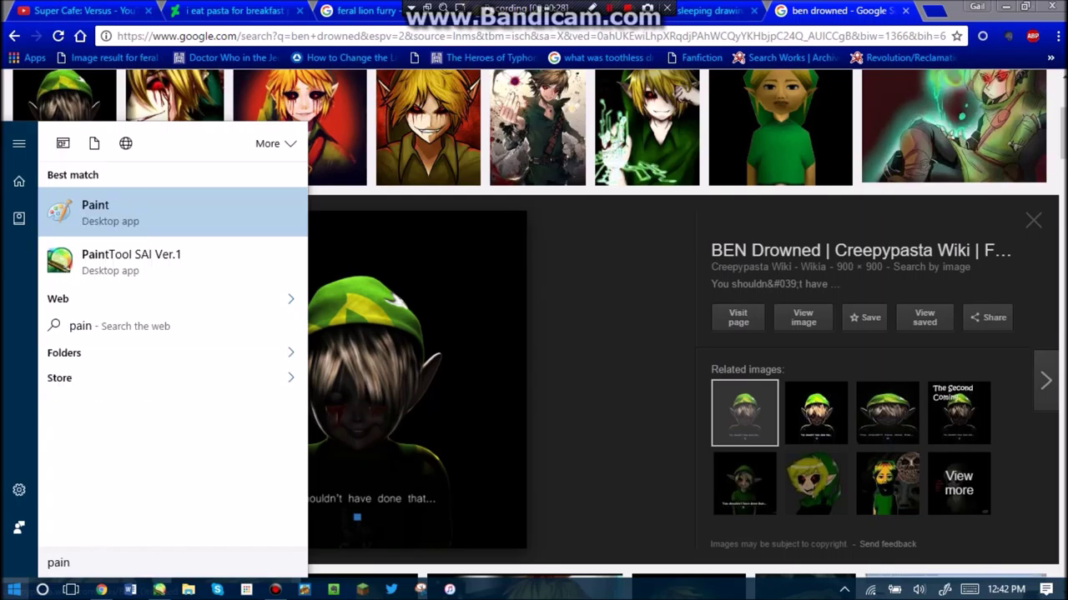
key("Return")
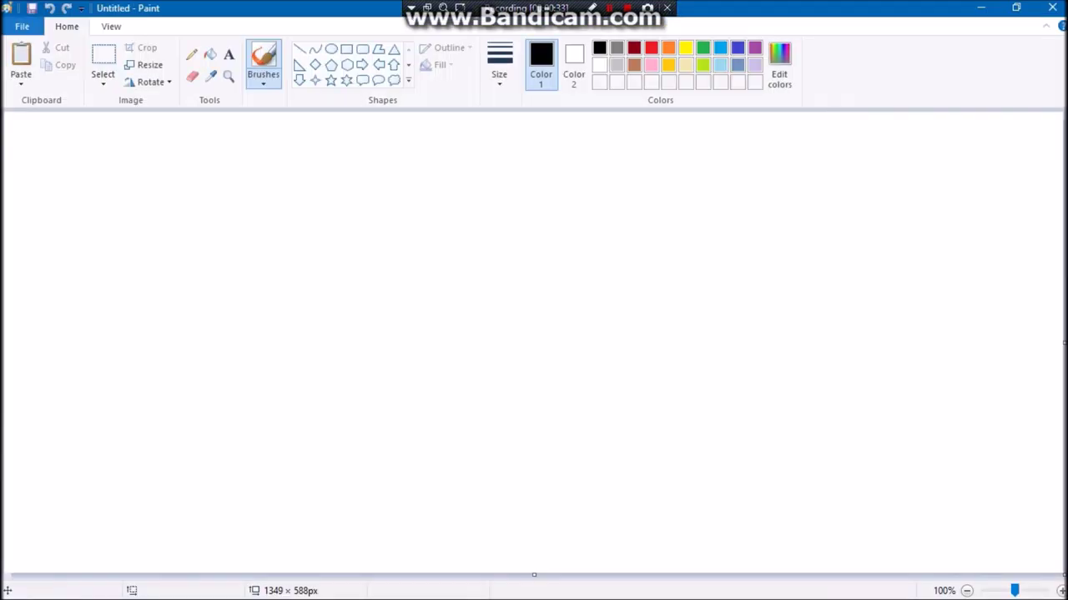
key("ctrl+v")
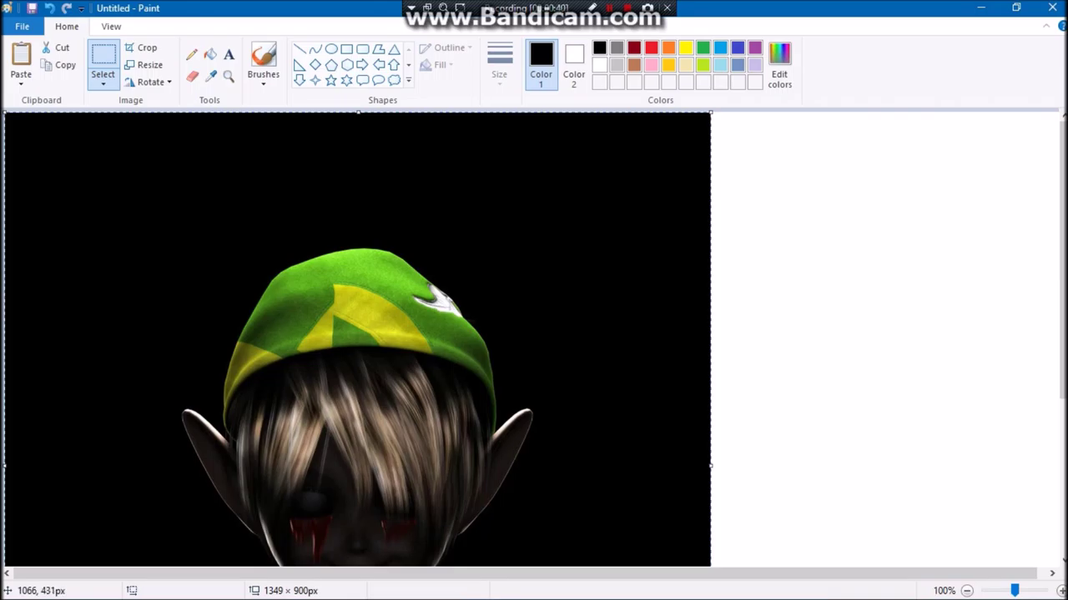
Shrink the pasted reference image to about 280 × 222 px in the canvas's upper-left corner and deselect it.
scroll(574, 328, "down", 5)
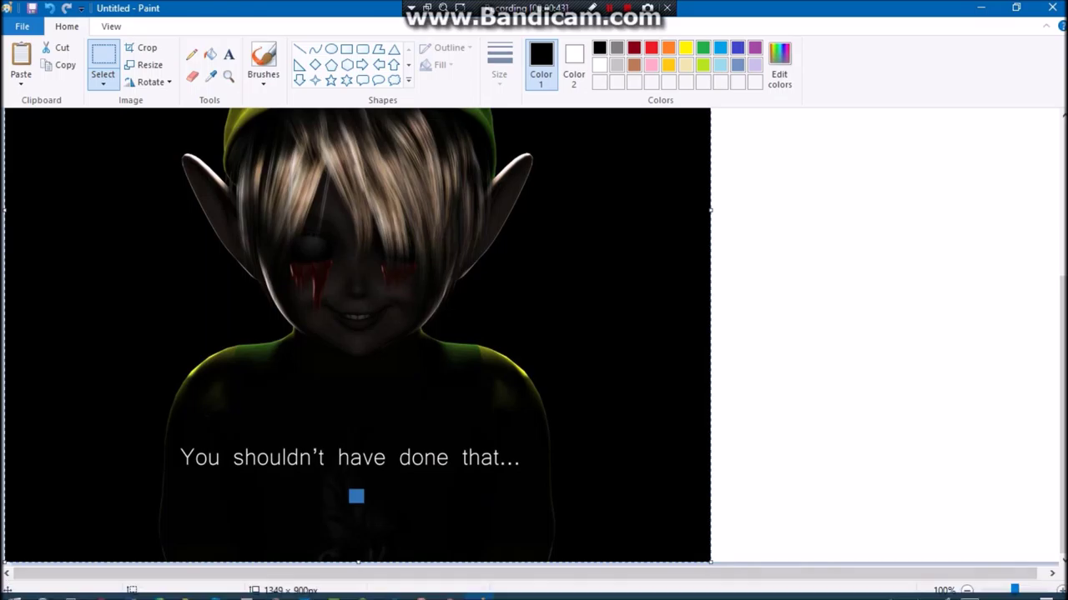
left_click_drag(711, 563, 370, 217)
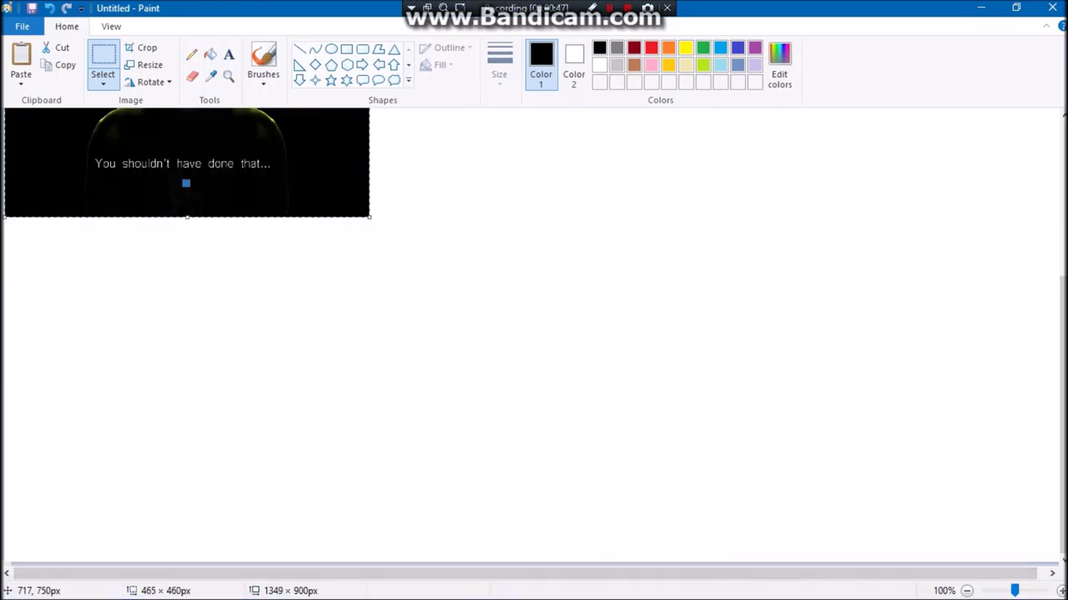
scroll(534, 334, "right", 1)
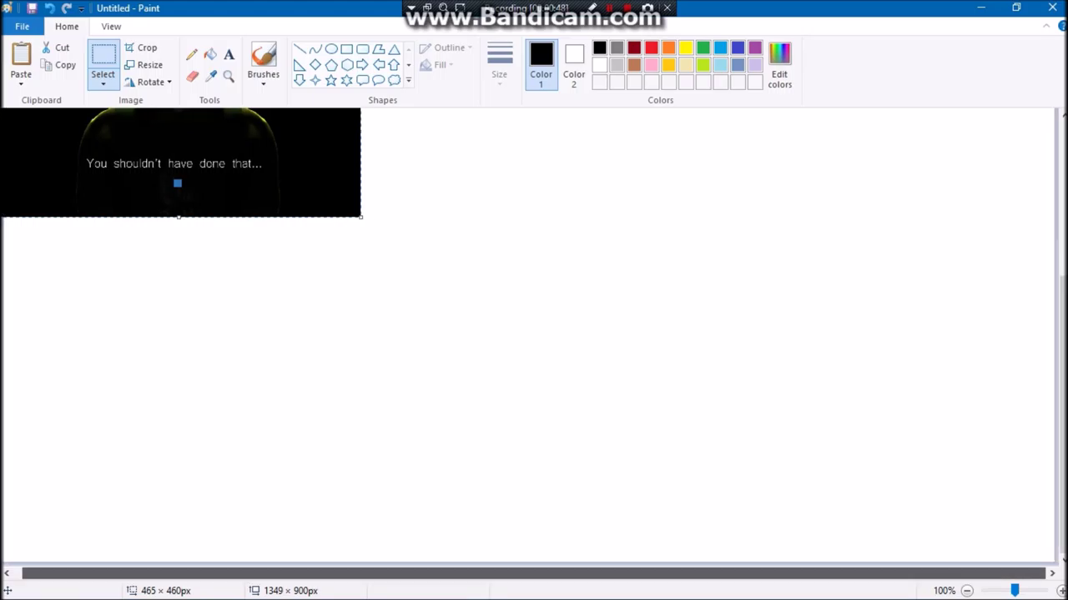
scroll(534, 333, "up", 3)
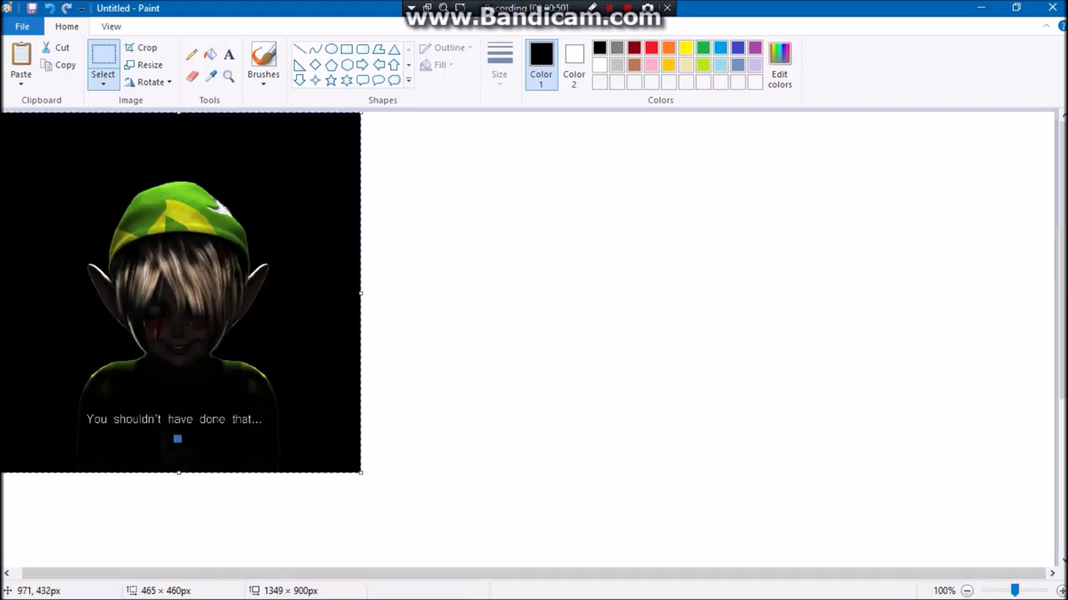
left_click_drag(3, 113, 187, 264)
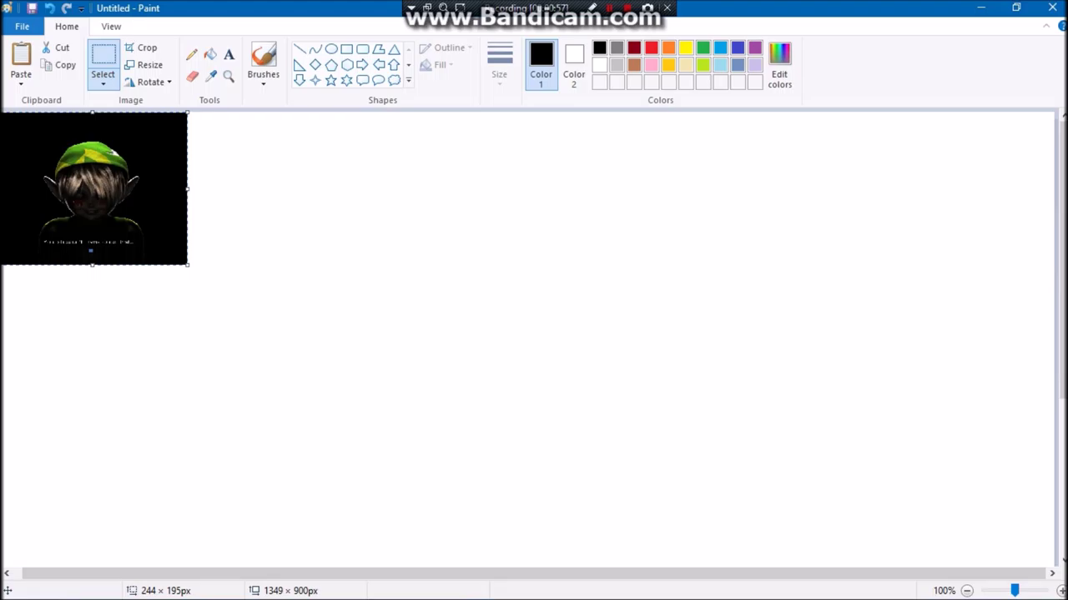
left_click_drag(187, 264, 215, 285)
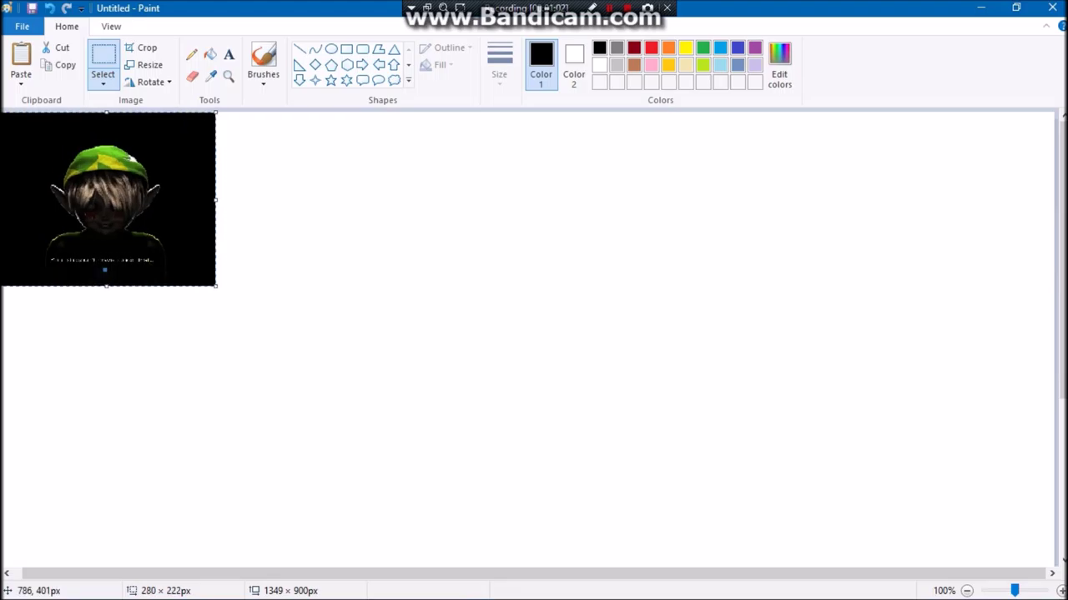
left_click(1047, 509)
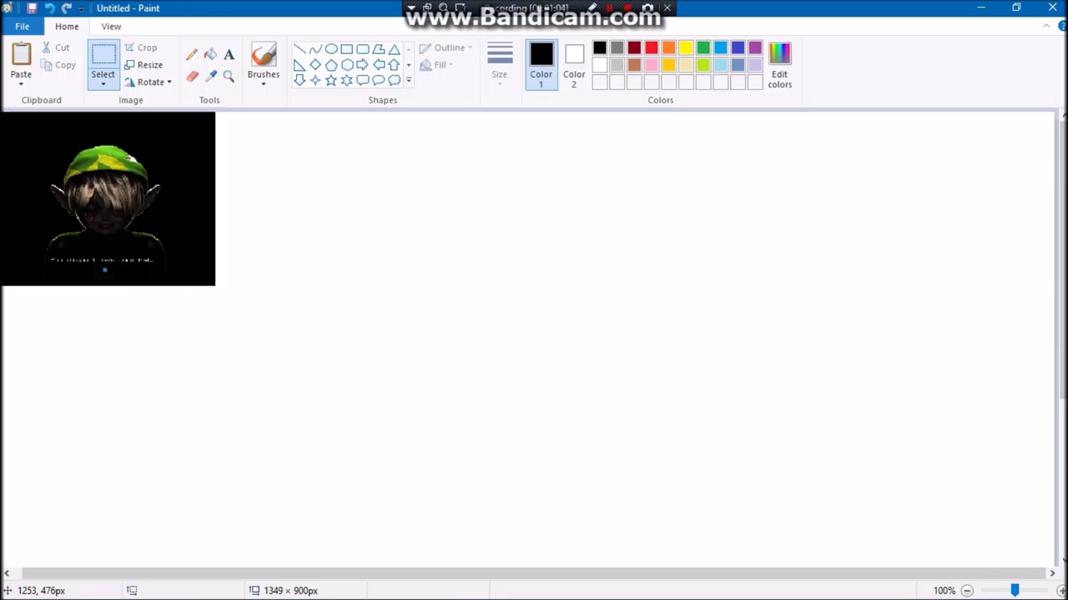
Resize the canvas to about 1347 × 590 px so that it fits within the visible drawing area.
scroll(1047, 509, "down", 5)
left_click_drag(1055, 564, 1048, 533)
left_click_drag(1053, 577, 1061, 578)
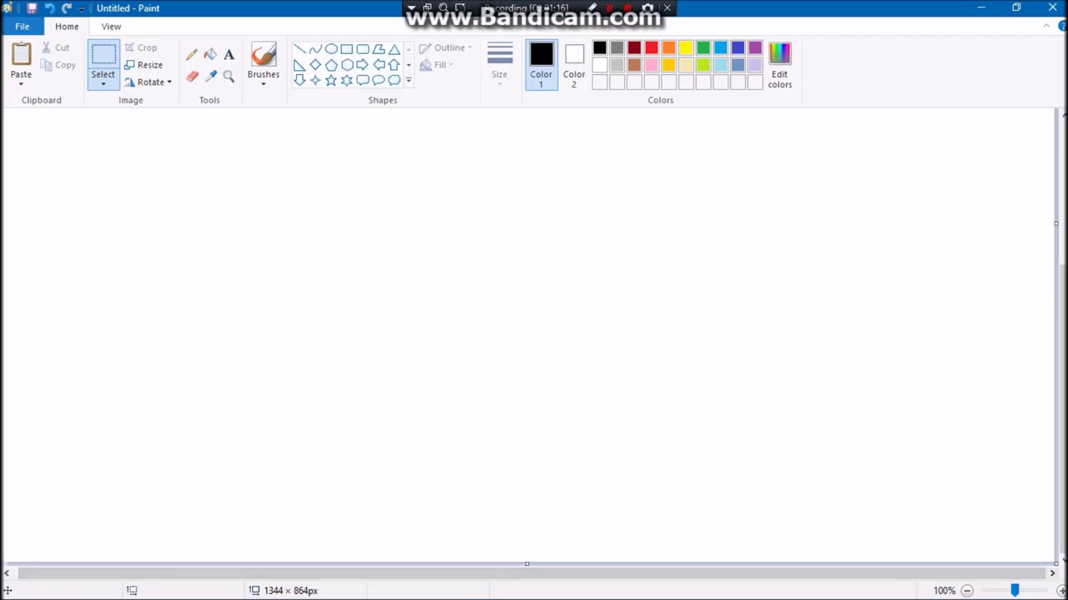
left_click_drag(1055, 564, 1057, 570)
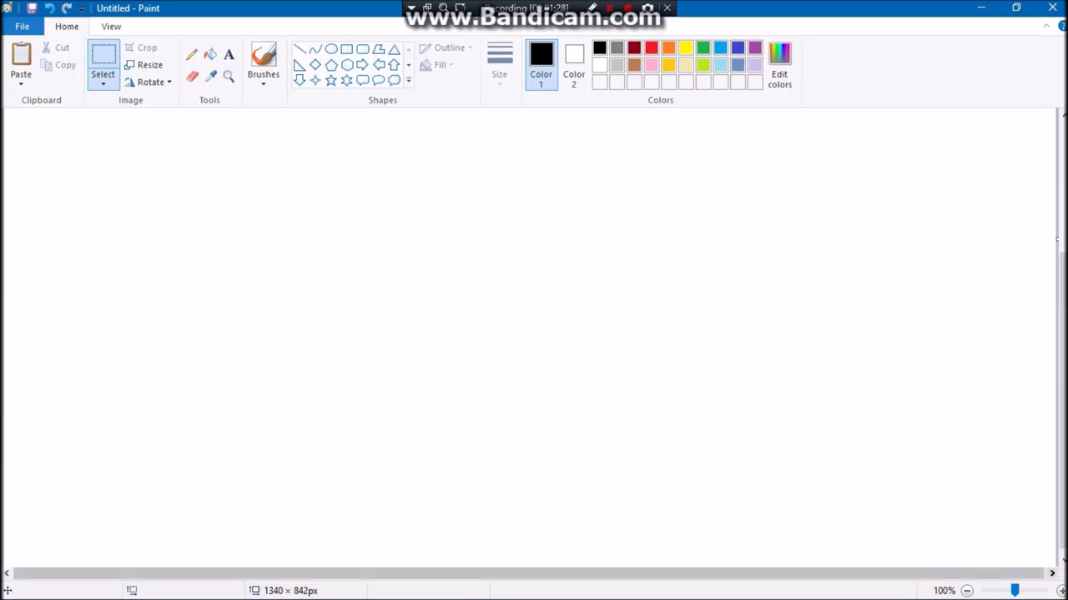
scroll(529, 334, "down", 3)
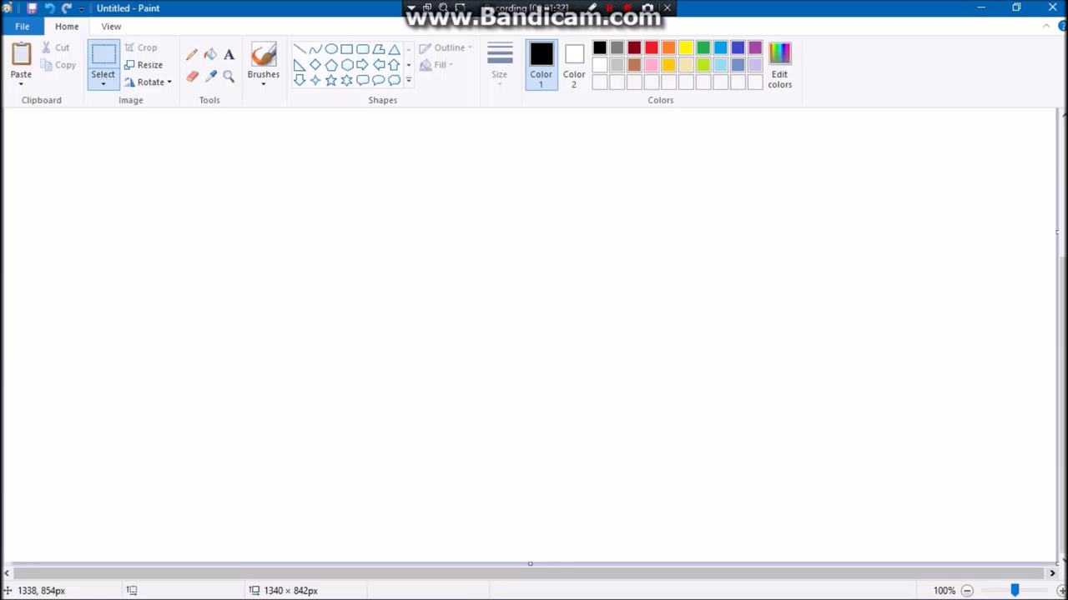
left_click_drag(1056, 565, 1059, 558)
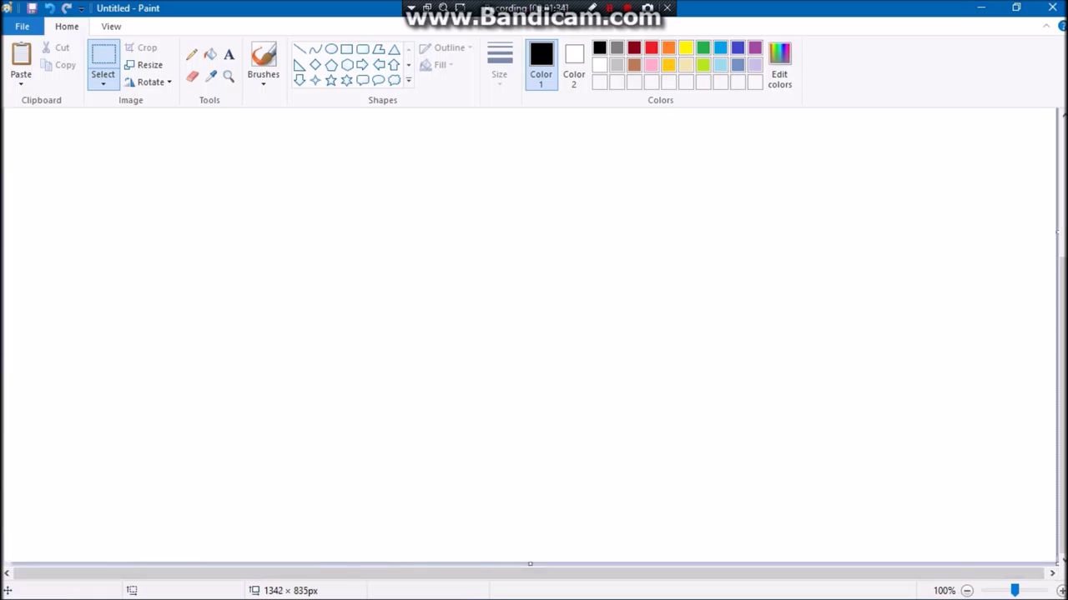
left_click_drag(1058, 564, 854, 327)
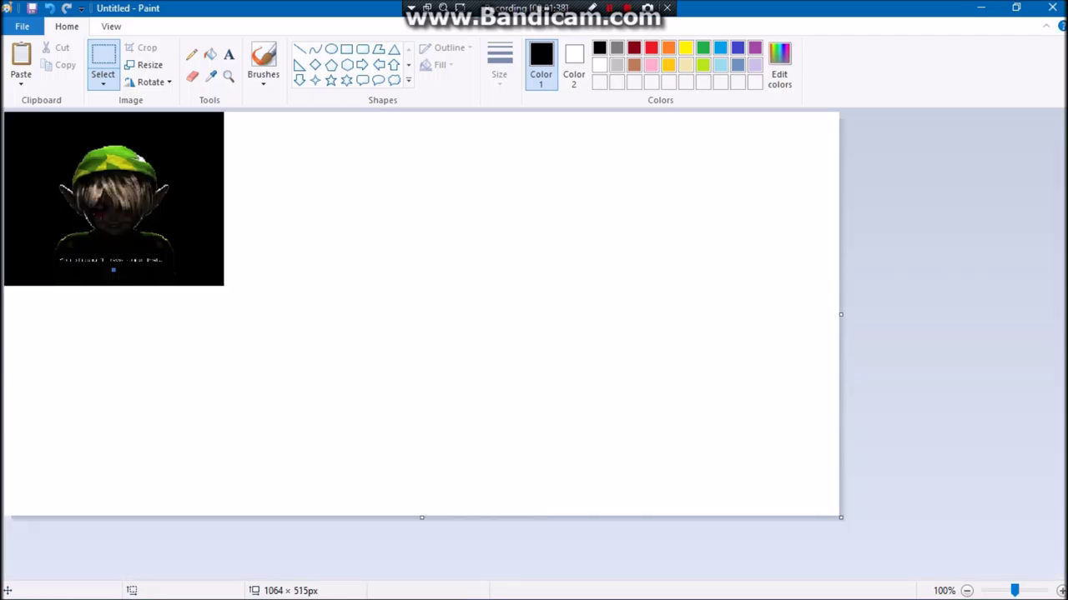
left_click_drag(839, 517, 1061, 575)
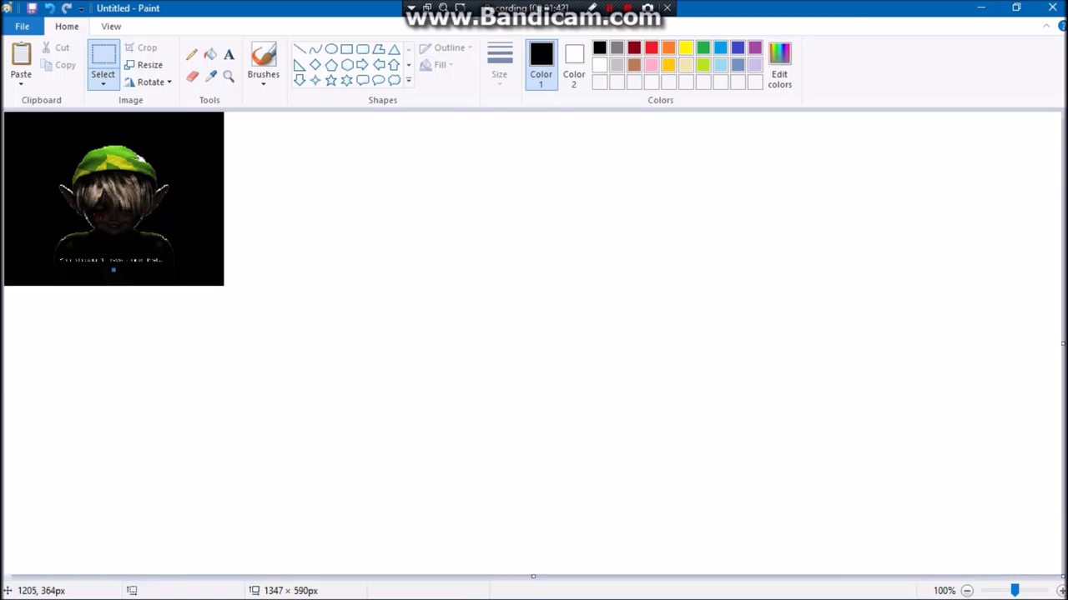
Draw a black oval head outline with the brush beside the reference image, redoing the first attempt.
left_click(262, 59)
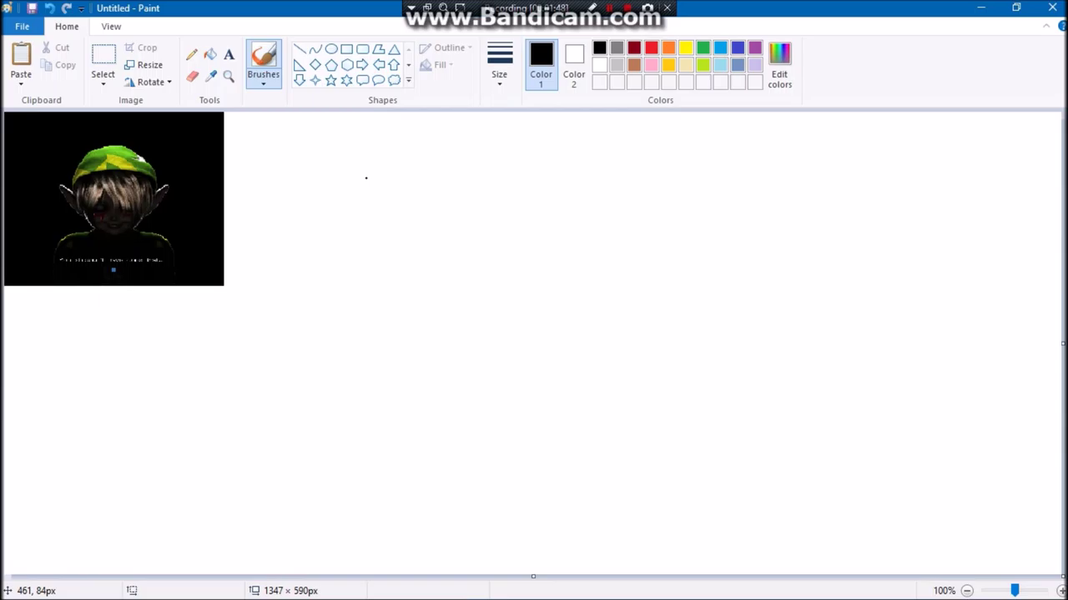
mouse_move(398, 219)
left_mouse_down()
mouse_move(366, 358)
mouse_move(498, 303)
mouse_move(407, 209)
mouse_move(368, 210)
left_mouse_up()
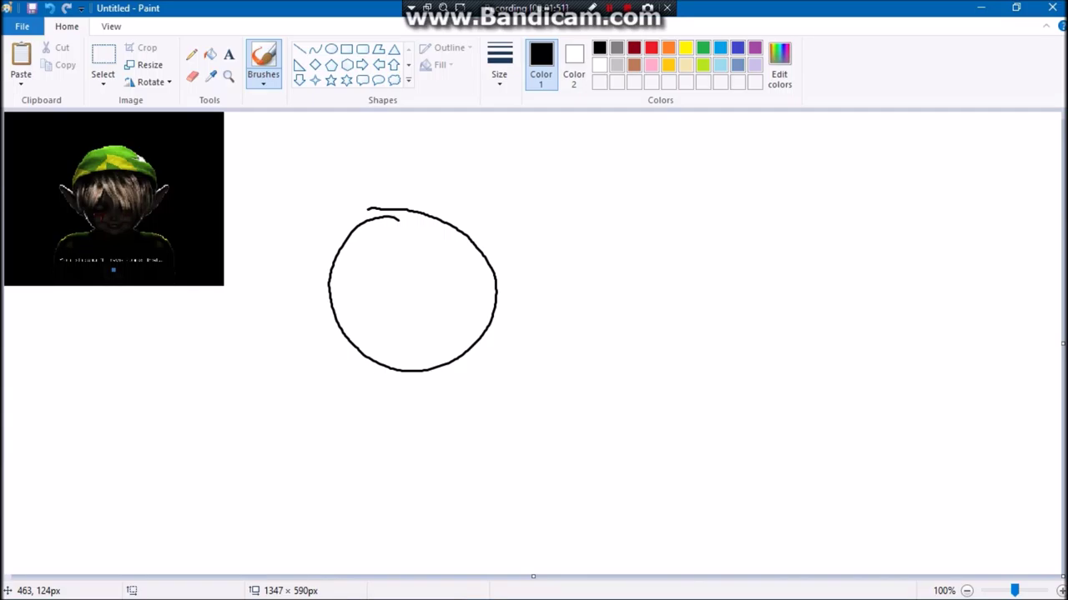
key("ctrl+z")
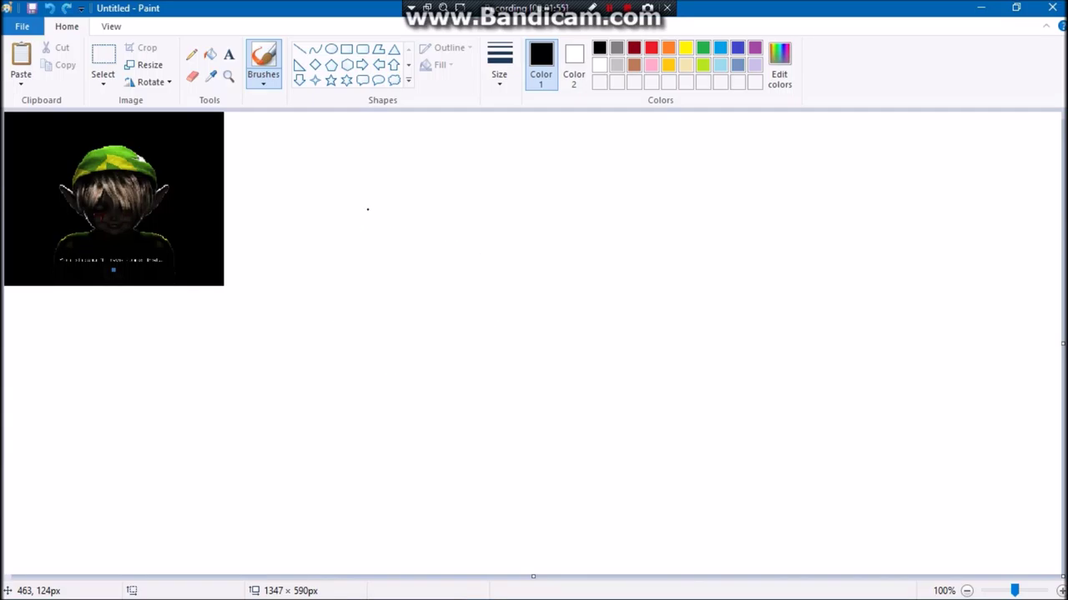
mouse_move(369, 224)
left_mouse_down()
mouse_move(361, 257)
mouse_move(377, 345)
mouse_move(463, 377)
mouse_move(508, 337)
mouse_move(479, 181)
mouse_move(388, 208)
mouse_move(373, 239)
left_mouse_up()
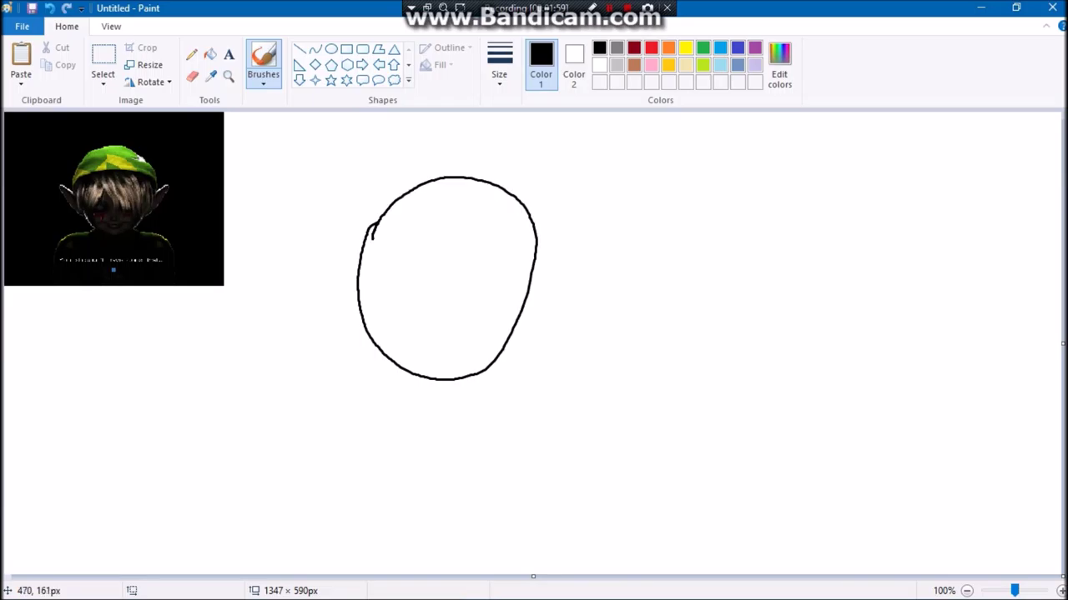
Draw a rounded nose and a wide grinning mouth with teeth in the lower half of the face.
mouse_move(419, 293)
left_mouse_down()
mouse_move(447, 320)
mouse_move(464, 302)
left_mouse_up()
mouse_move(392, 334)
left_mouse_down()
mouse_move(408, 324)
mouse_move(432, 345)
mouse_move(499, 333)
left_mouse_up()
mouse_move(404, 333)
left_mouse_down()
mouse_move(424, 362)
mouse_move(461, 368)
mouse_move(492, 334)
left_mouse_up()
left_click_drag(420, 342, 444, 360)
mouse_move(444, 361)
left_mouse_down()
mouse_move(472, 347)
mouse_move(463, 357)
left_mouse_up()
key("ctrl+z")
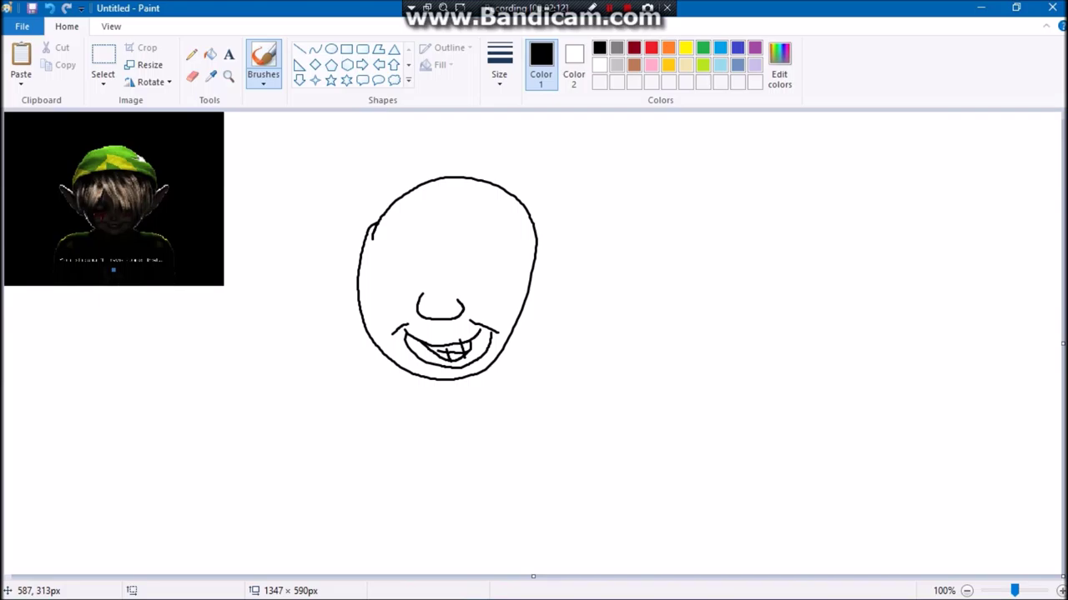
Draw two large round eyes above the nose and add blood drips running down beneath each eye.
mouse_move(501, 238)
left_mouse_down()
mouse_move(465, 241)
mouse_move(460, 261)
mouse_move(485, 287)
mouse_move(508, 281)
mouse_move(490, 242)
left_mouse_up()
mouse_move(412, 245)
left_mouse_down()
mouse_move(376, 249)
mouse_move(376, 278)
mouse_move(398, 285)
mouse_move(406, 243)
left_mouse_up()
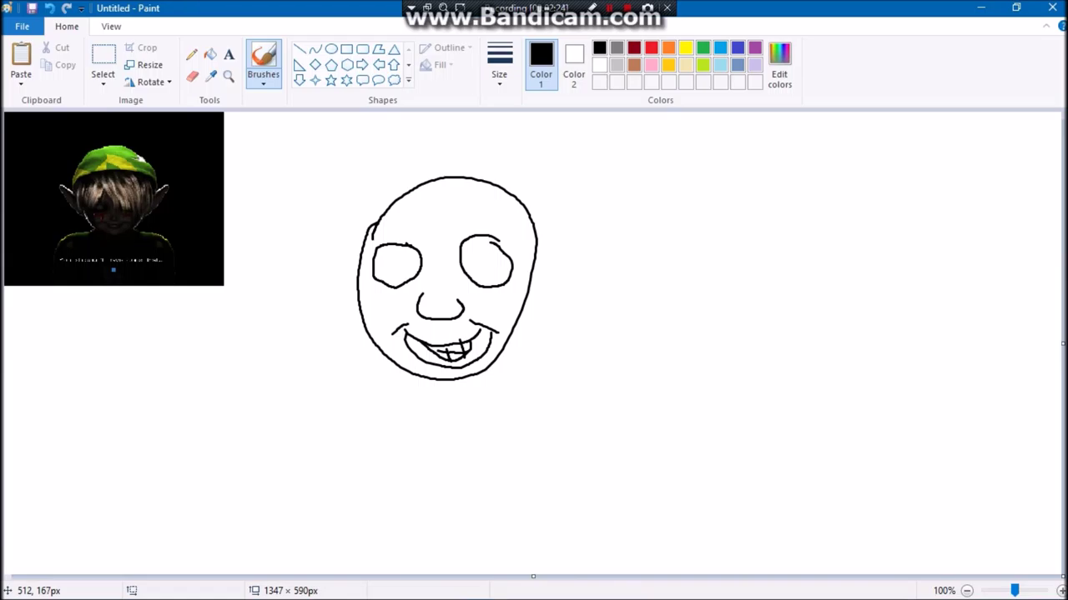
mouse_move(490, 288)
left_mouse_down()
mouse_move(493, 320)
mouse_move(514, 265)
left_mouse_up()
mouse_move(376, 270)
left_mouse_down()
mouse_move(381, 315)
mouse_move(405, 288)
left_mouse_up()
left_click(210, 54)
left_click(191, 76)
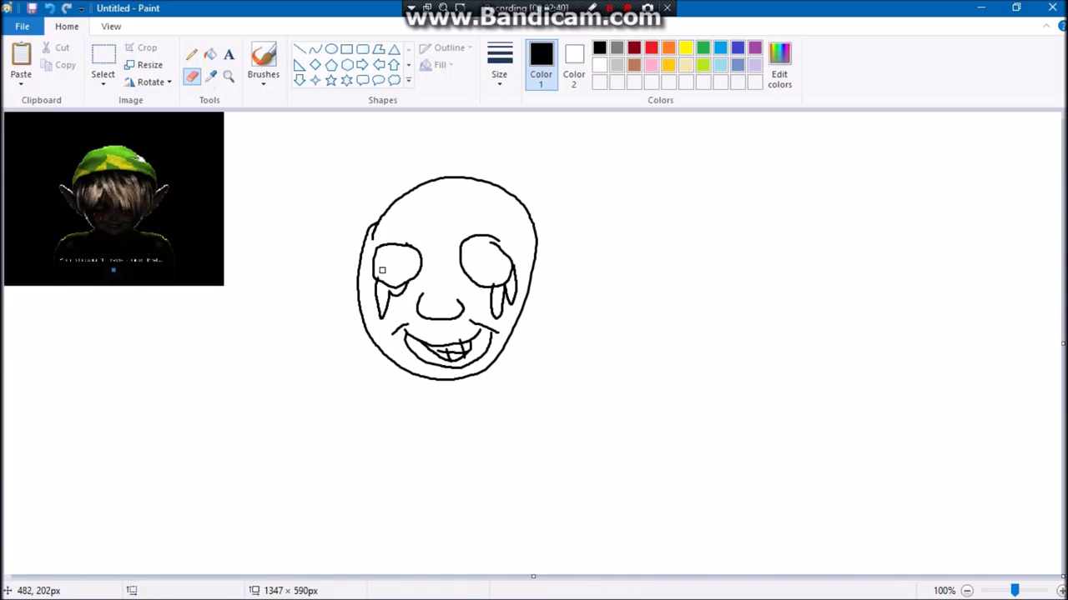
Brush in long pointed ears on both sides of the head and the hair outline with pointed bangs over the eyes.
left_click(264, 57)
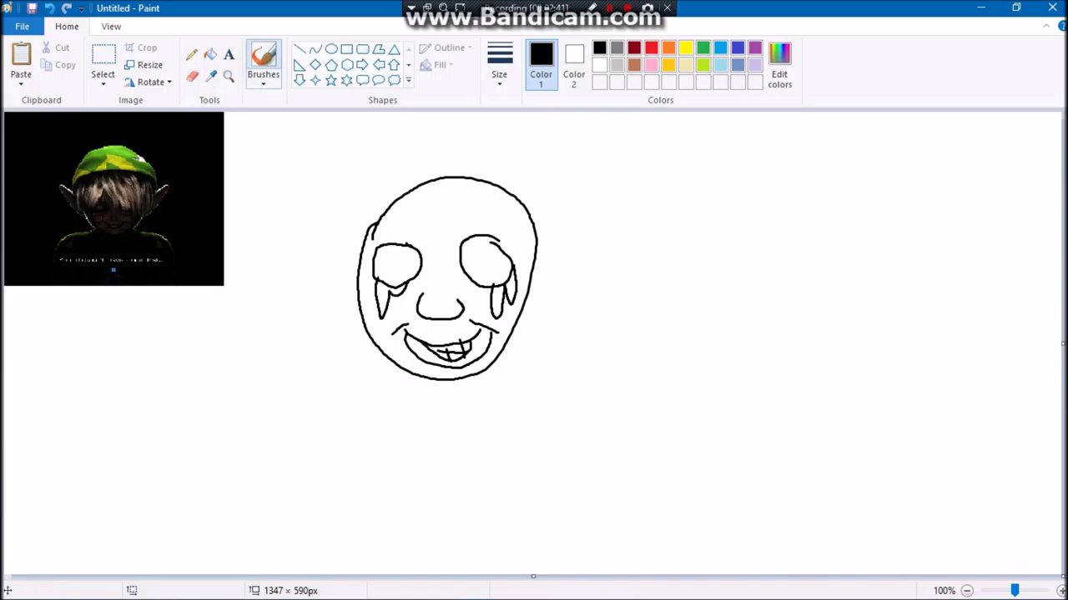
mouse_move(533, 285)
left_mouse_down()
mouse_move(607, 221)
mouse_move(569, 284)
mouse_move(522, 328)
left_mouse_up()
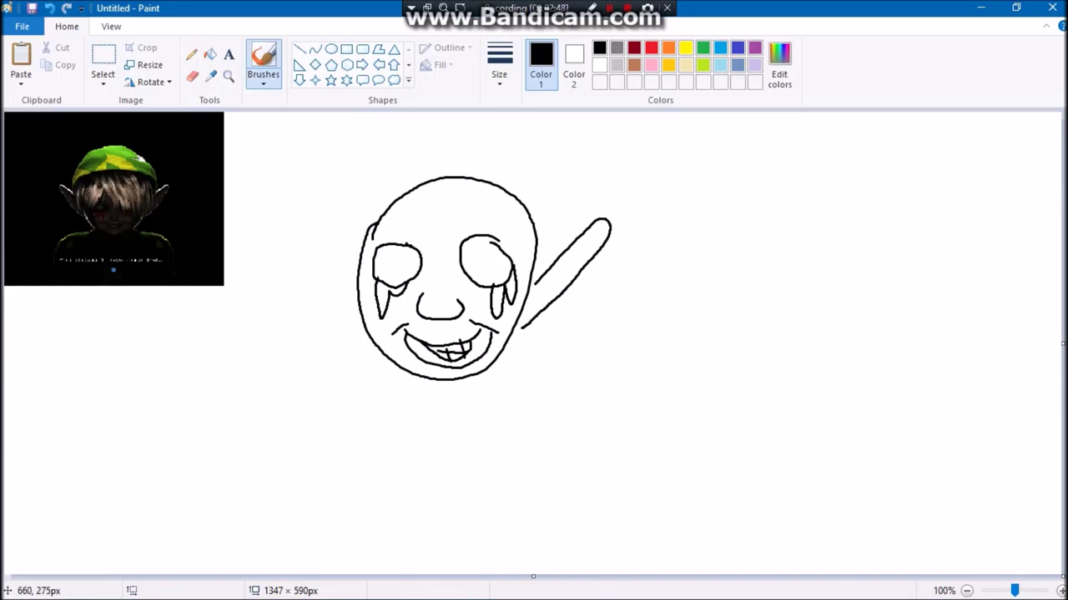
key("ctrl+z")
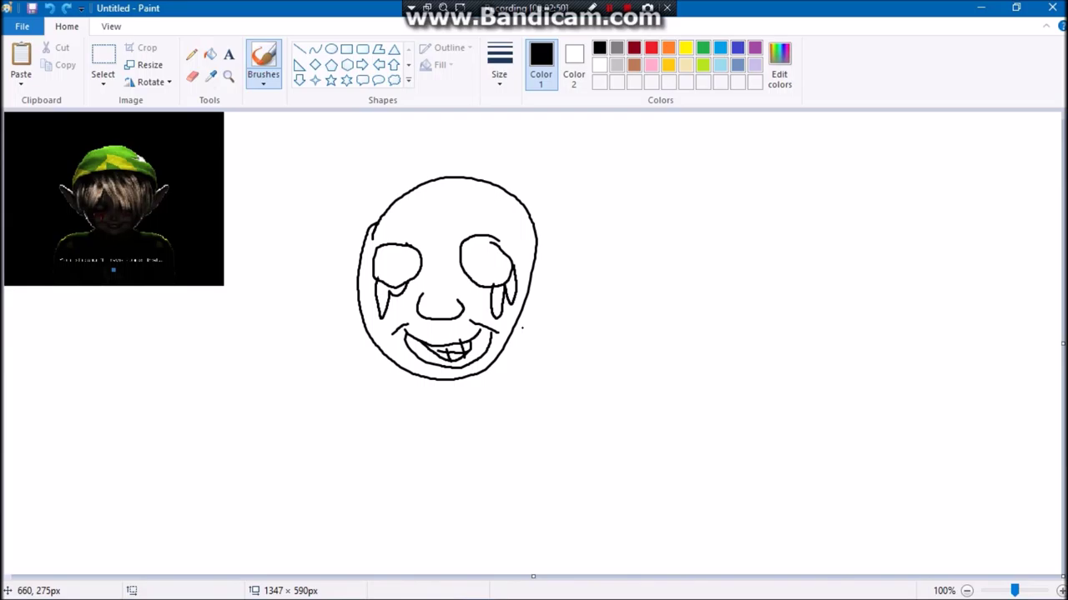
mouse_move(524, 282)
left_mouse_down()
mouse_move(561, 258)
mouse_move(538, 315)
mouse_move(507, 339)
left_mouse_up()
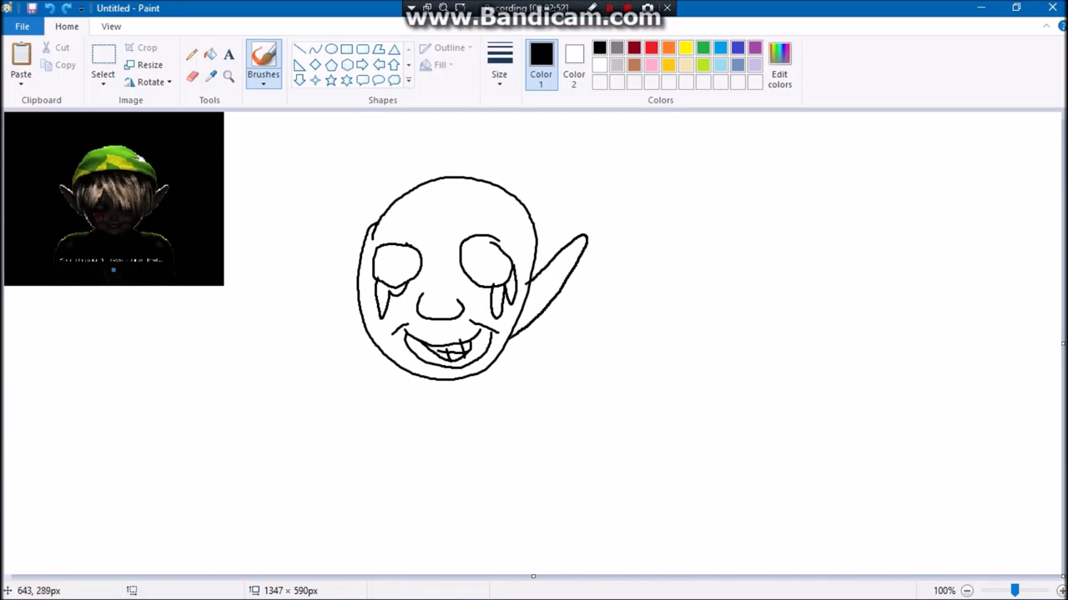
mouse_move(367, 249)
left_mouse_down()
mouse_move(345, 237)
mouse_move(327, 288)
mouse_move(362, 322)
mouse_move(393, 231)
mouse_move(440, 210)
mouse_move(431, 238)
mouse_move(467, 275)
mouse_move(473, 218)
mouse_move(521, 325)
mouse_move(554, 228)
mouse_move(531, 189)
mouse_move(386, 207)
mouse_move(359, 253)
mouse_move(371, 218)
mouse_move(433, 194)
left_mouse_up()
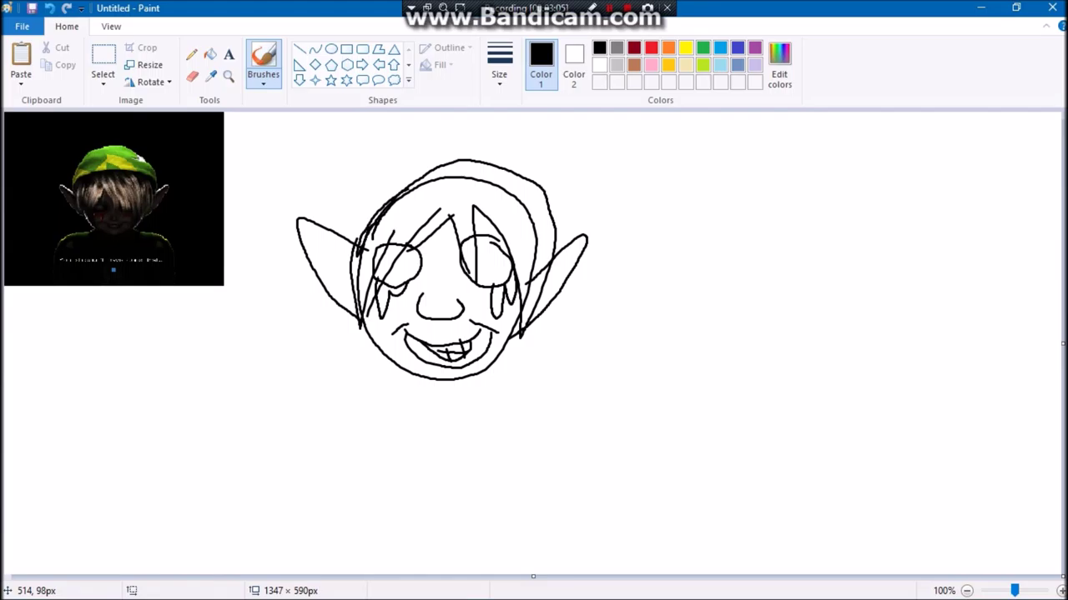
Erase the original skull outline inside the hair and the ear lines that overlap the hair.
left_click(191, 76)
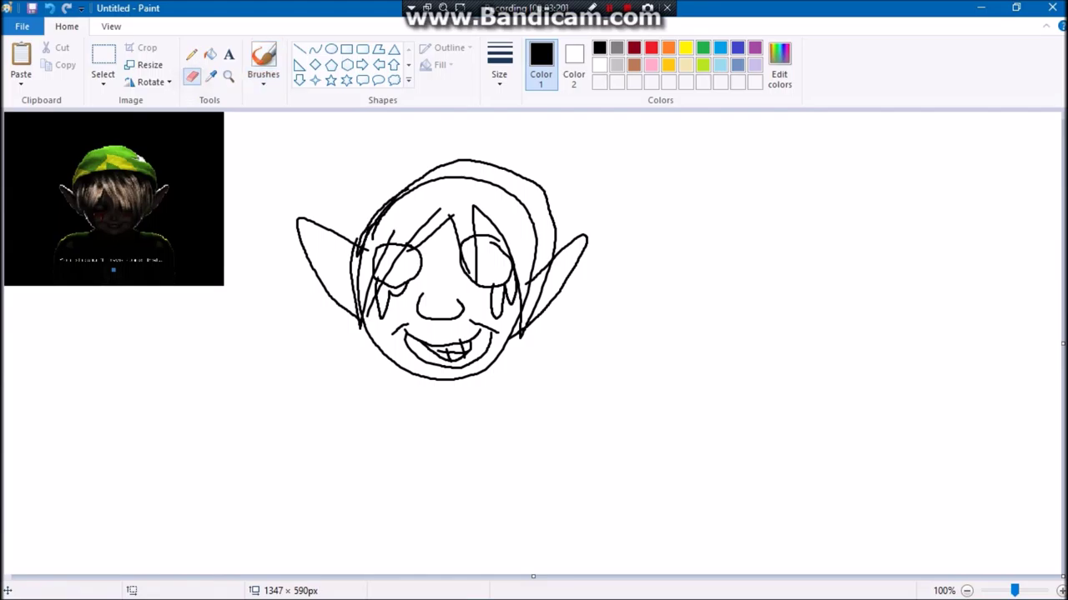
mouse_move(377, 247)
left_mouse_down()
mouse_move(361, 308)
mouse_move(370, 245)
mouse_move(361, 297)
mouse_move(362, 251)
mouse_move(358, 280)
mouse_move(381, 225)
mouse_move(357, 256)
mouse_move(398, 199)
mouse_move(449, 176)
mouse_move(412, 185)
mouse_move(428, 179)
mouse_move(500, 184)
mouse_move(534, 230)
left_mouse_up()
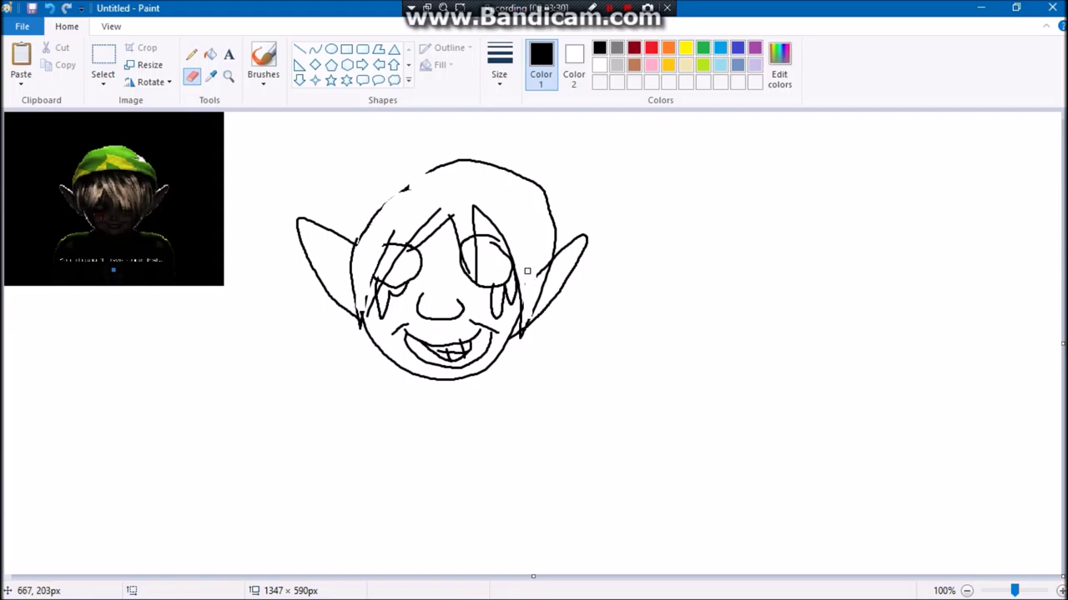
mouse_move(533, 266)
left_mouse_down()
mouse_move(541, 278)
mouse_move(537, 249)
left_mouse_up()
Redraw the hair's outer edge and the long bang on the left side of the face with black brush strokes.
left_click(263, 59)
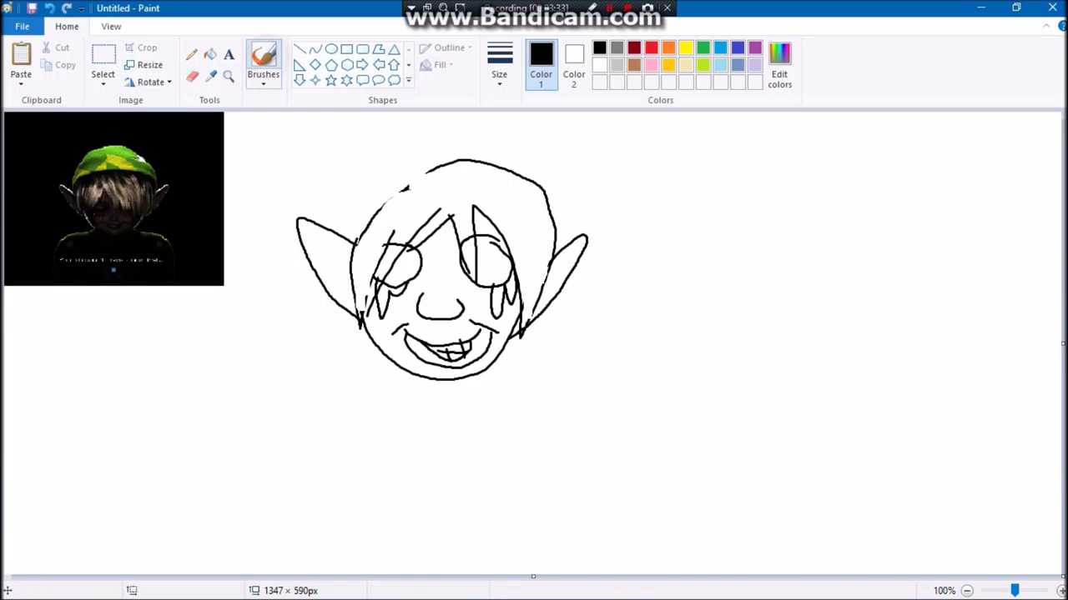
left_click_drag(367, 306, 397, 228)
mouse_move(369, 329)
left_mouse_down()
mouse_move(402, 250)
mouse_move(358, 338)
left_mouse_up()
mouse_move(360, 269)
left_mouse_down()
mouse_move(391, 200)
mouse_move(451, 167)
mouse_move(353, 246)
left_mouse_up()
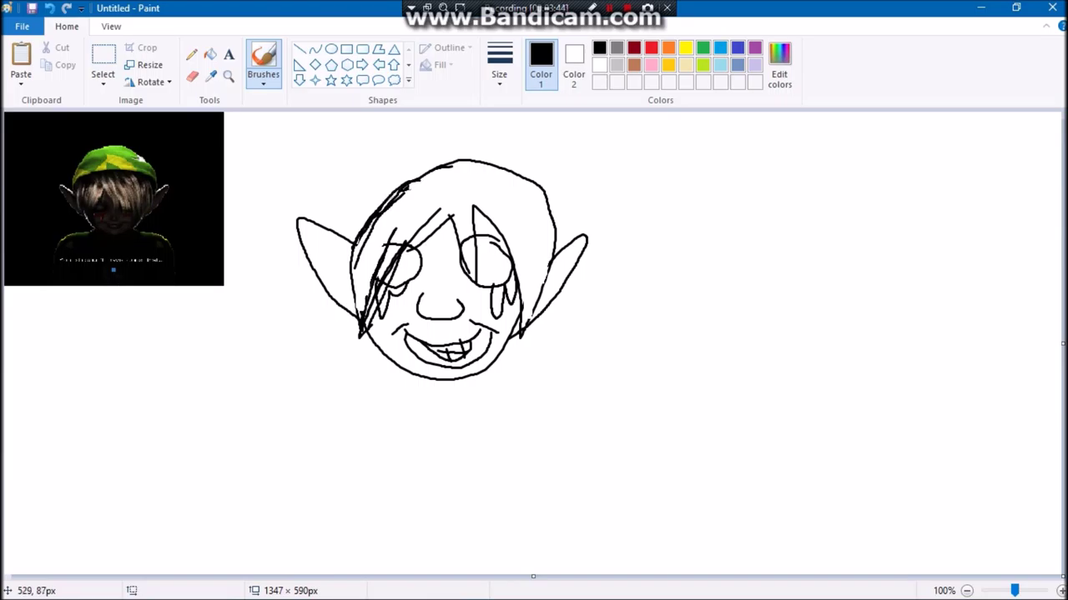
Erase the doubled strokes along the hair outline on the left side and brush in the neck and both shoulders in black.
left_click(192, 75)
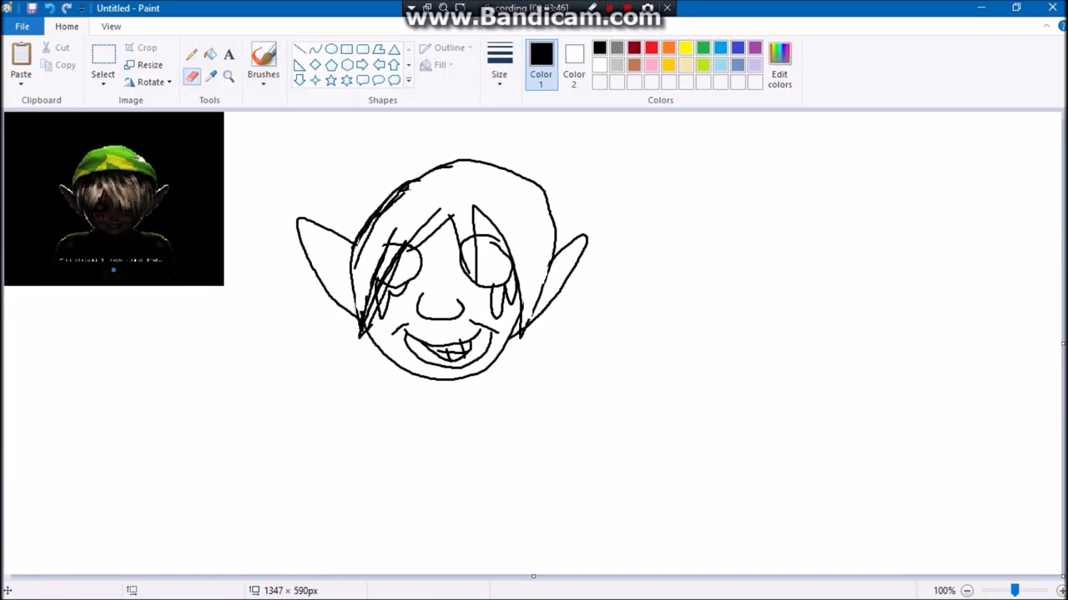
mouse_move(362, 254)
left_mouse_down()
mouse_move(403, 192)
mouse_move(359, 261)
left_mouse_up()
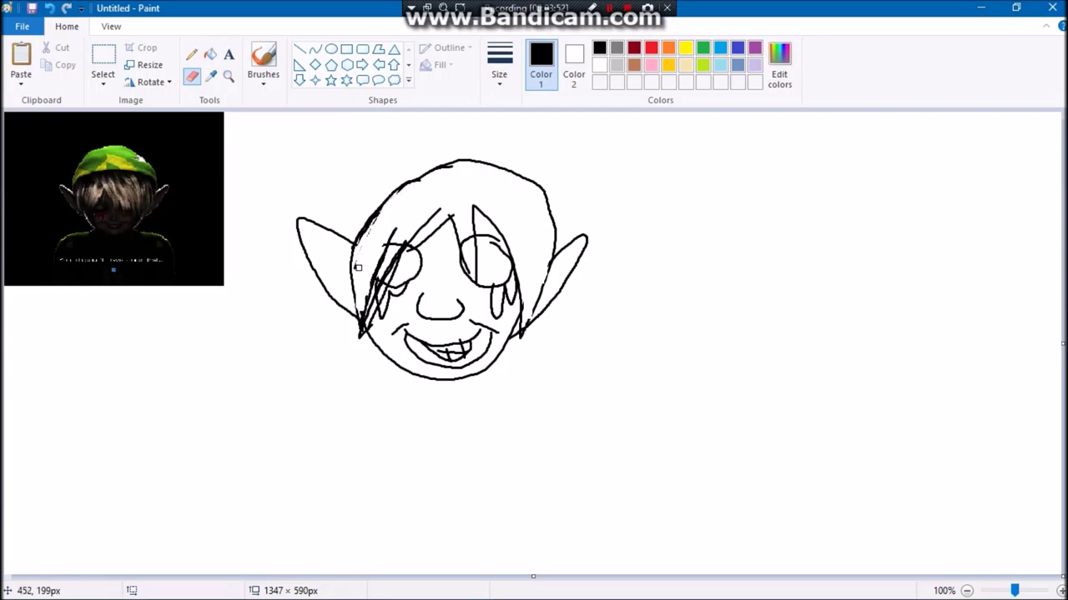
left_click(263, 60)
mouse_move(413, 377)
left_mouse_down()
mouse_move(302, 433)
mouse_move(303, 501)
left_mouse_up()
mouse_move(491, 370)
left_mouse_down()
mouse_move(558, 459)
mouse_move(557, 491)
left_mouse_up()
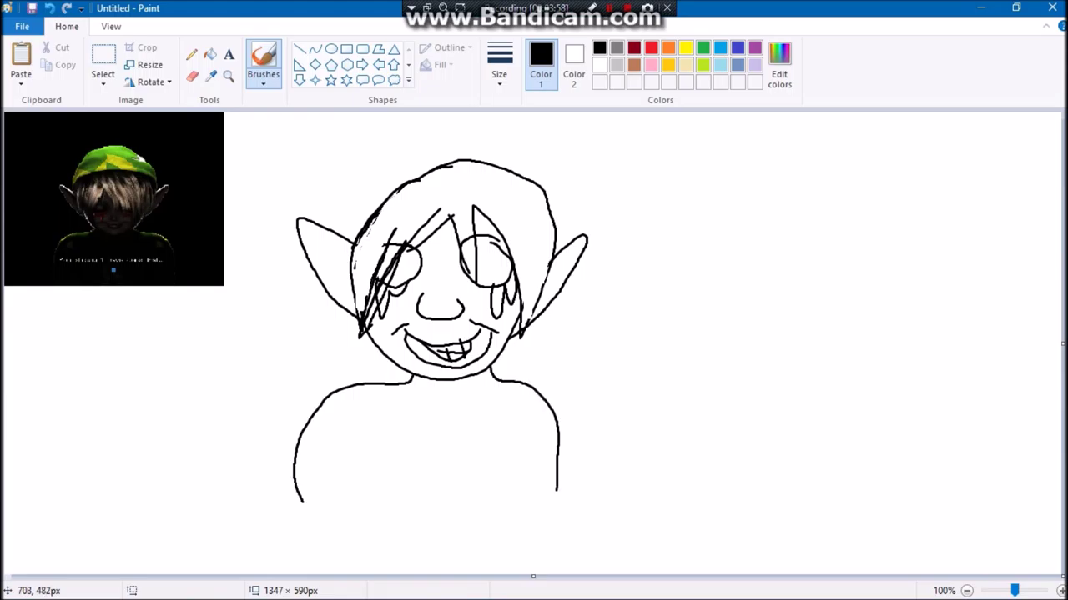
left_click(210, 54)
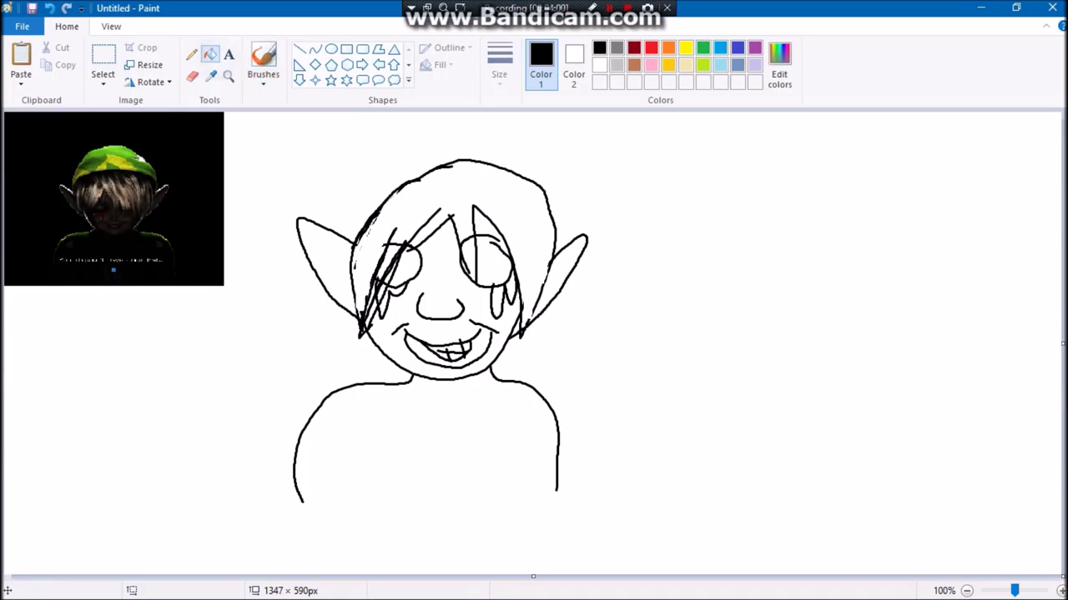
left_click(407, 265)
left_click(492, 267)
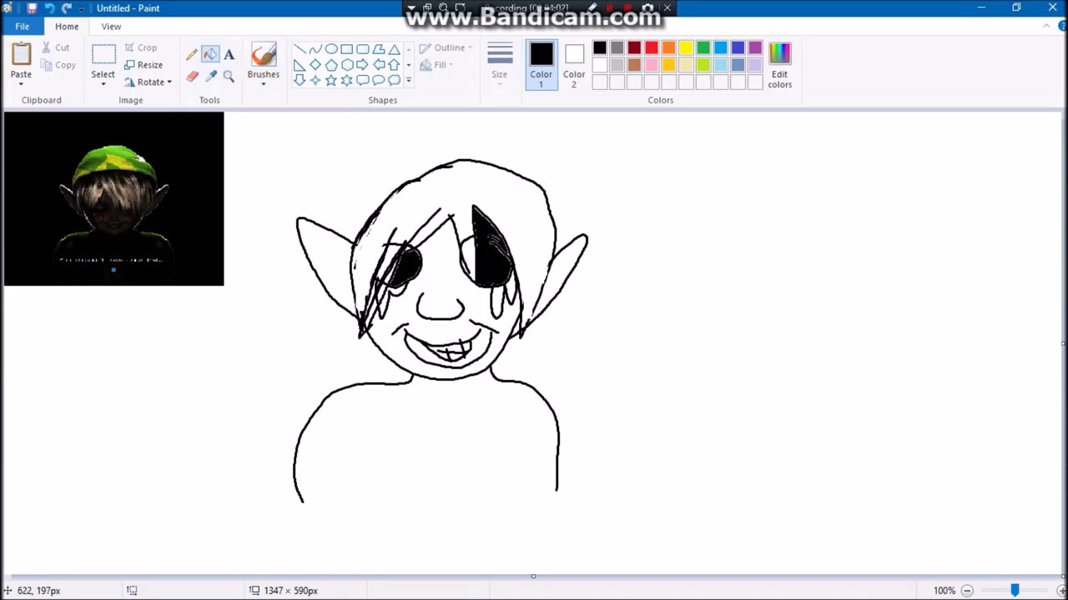
key("ctrl+z")
key("ctrl+z")
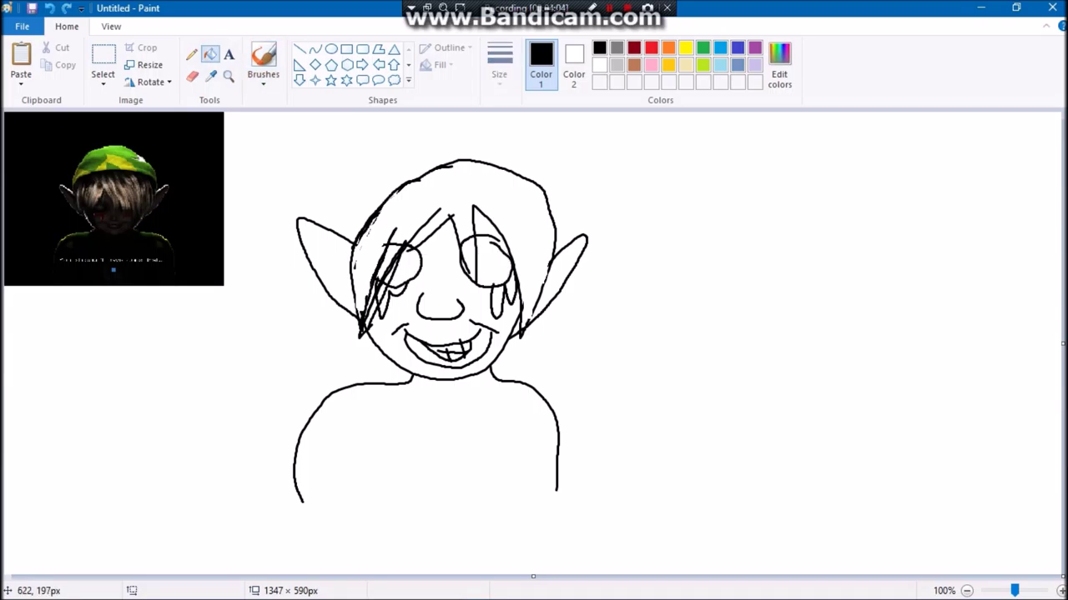
Close the gap in the right eye's outline, erase the hair strokes crossing the left eye, and redraw that eye's edge along the bang.
left_click(262, 60)
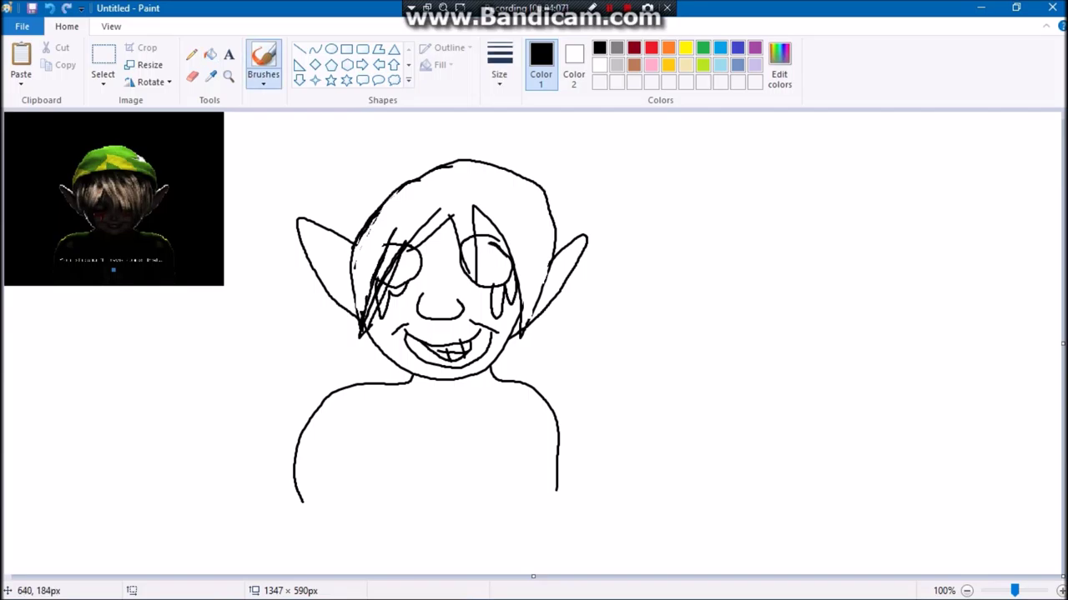
left_click_drag(507, 256, 502, 252)
left_click(192, 76)
mouse_move(402, 250)
left_mouse_down()
mouse_move(392, 249)
mouse_move(384, 288)
left_mouse_up()
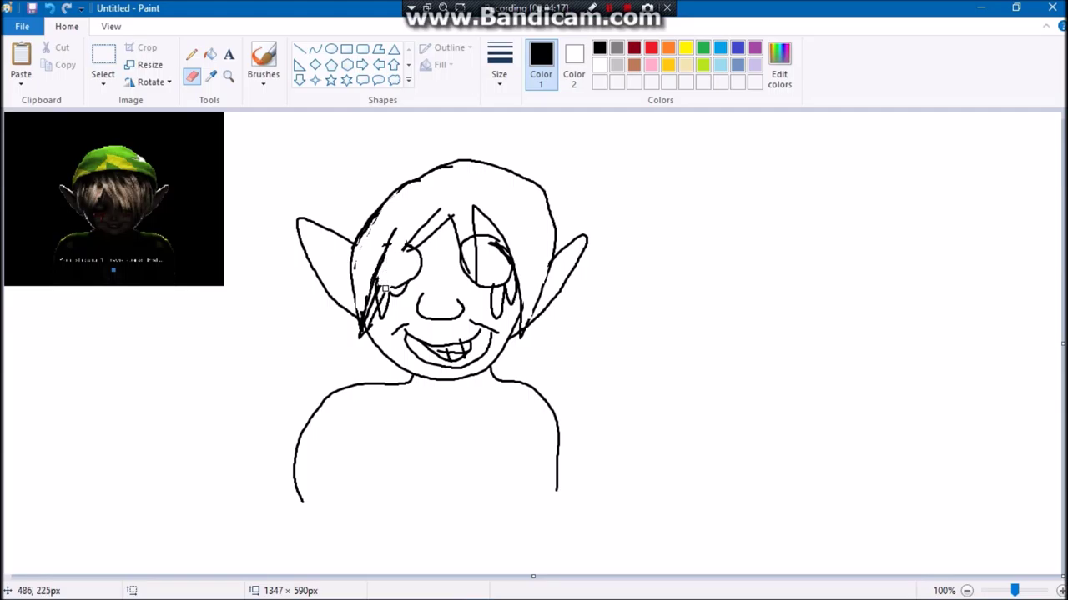
left_click(263, 71)
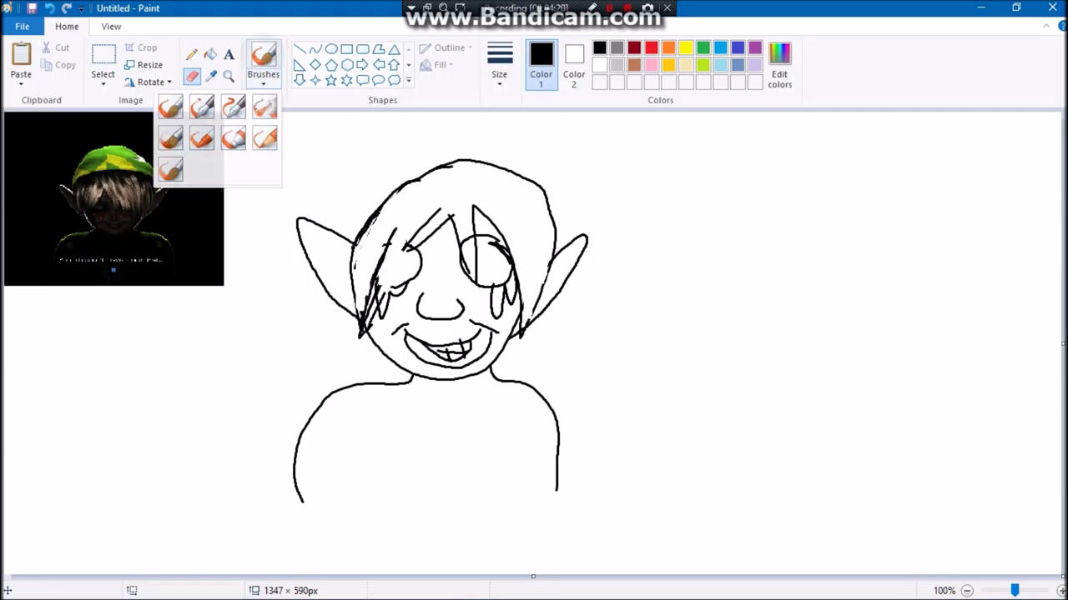
left_click(262, 57)
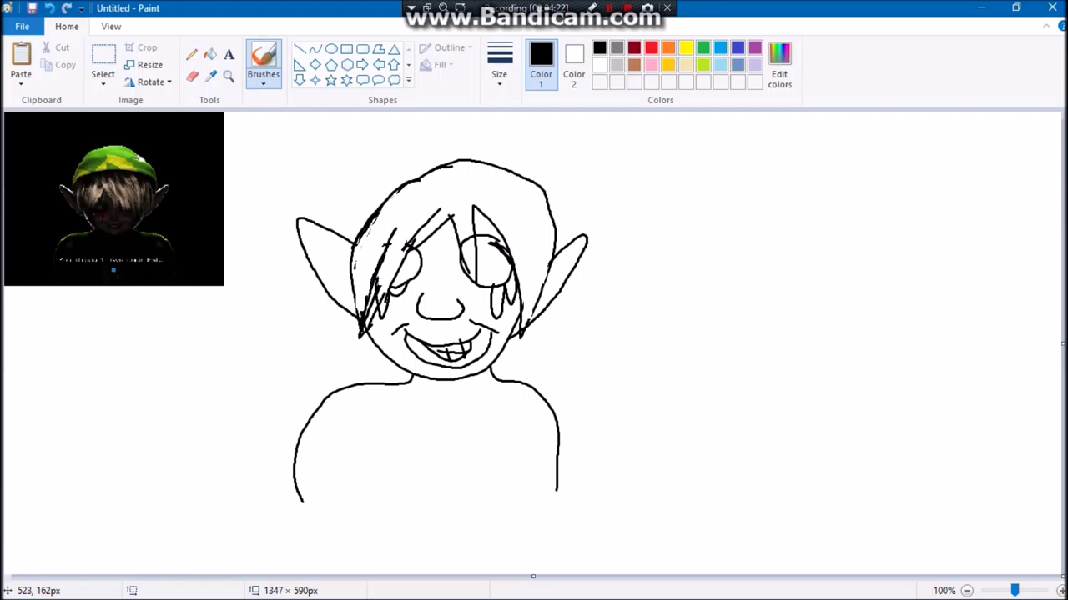
Fill the visible parts of both eyes with black.
left_click(228, 54)
left_click(210, 54)
left_click(493, 261)
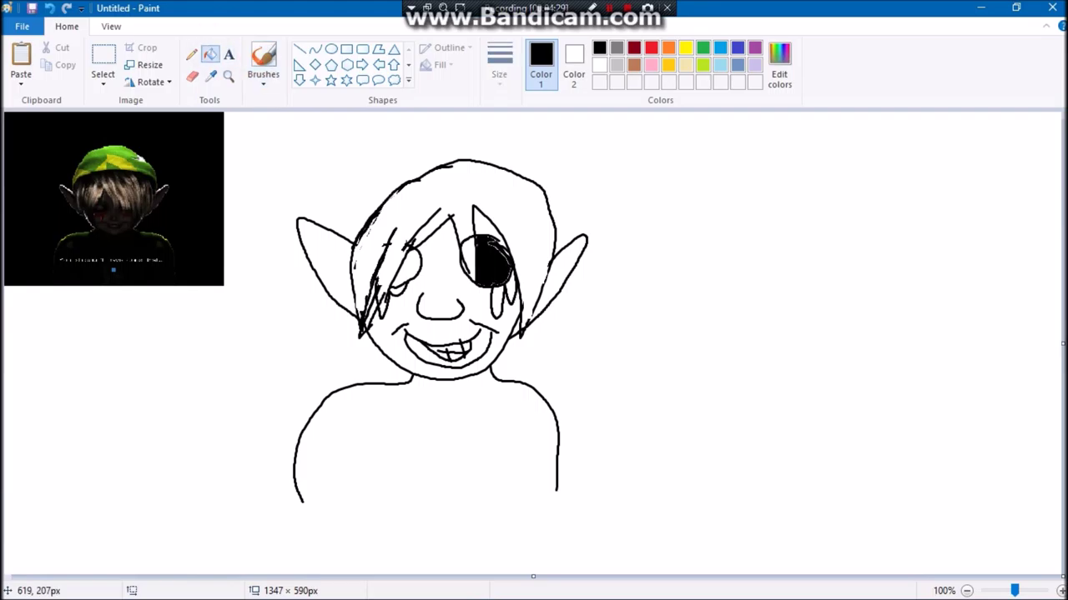
left_click(411, 269)
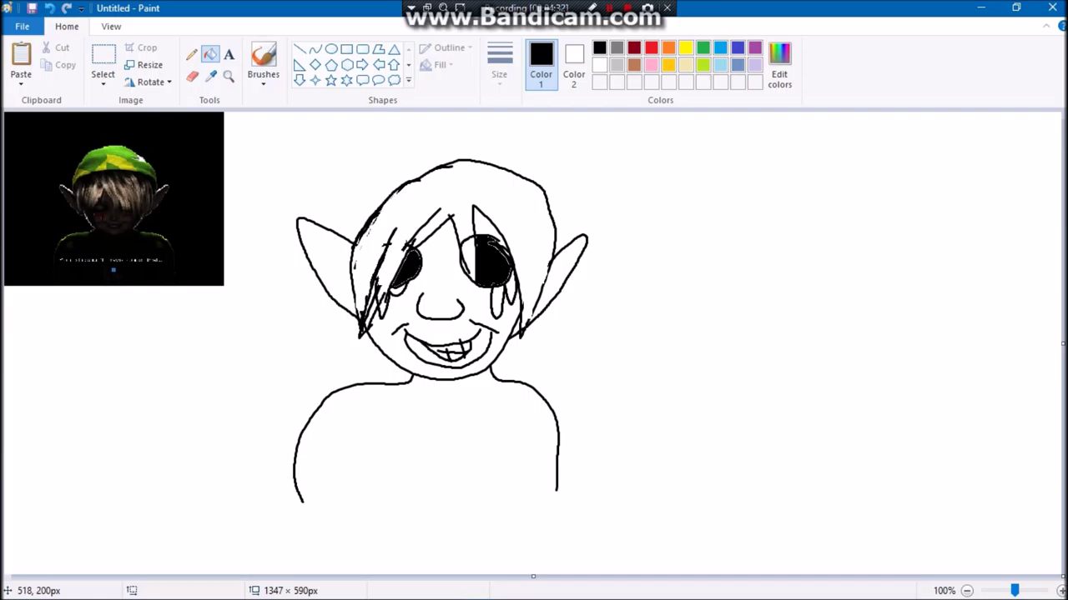
Erase the eye outline inside the central bang and brush in the outline of a tall cap above the hair.
left_click(192, 76)
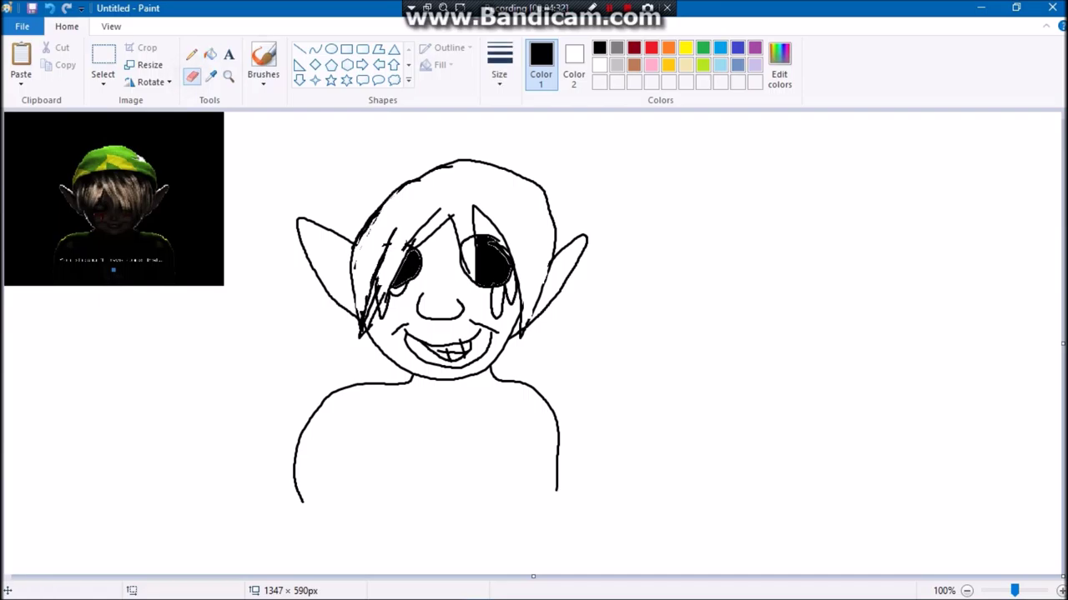
left_click_drag(465, 246, 472, 208)
left_click(262, 60)
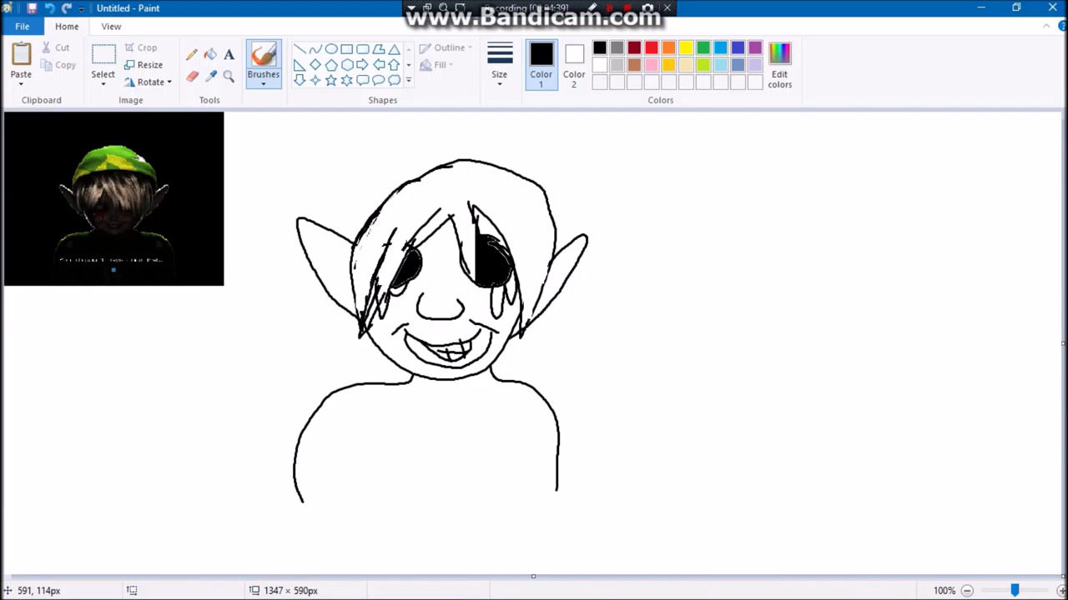
mouse_move(340, 239)
left_mouse_down()
mouse_move(457, 117)
mouse_move(551, 149)
mouse_move(569, 238)
left_mouse_up()
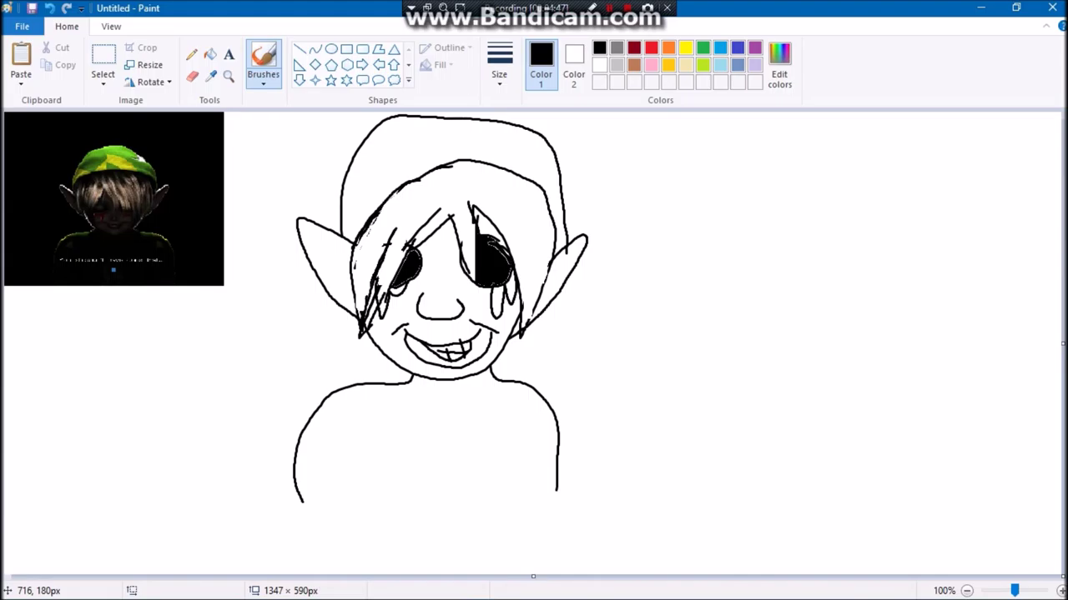
Mix a dark brown custom color with red 83, green 73 and blue 38, and fill the face with it.
left_click(210, 55)
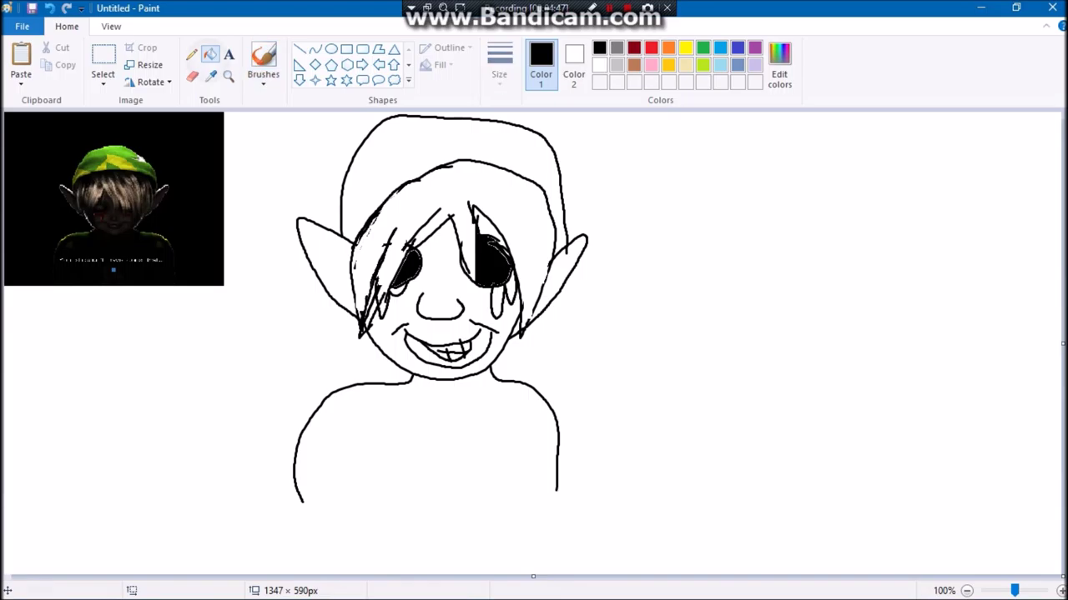
left_click(685, 64)
left_click(779, 63)
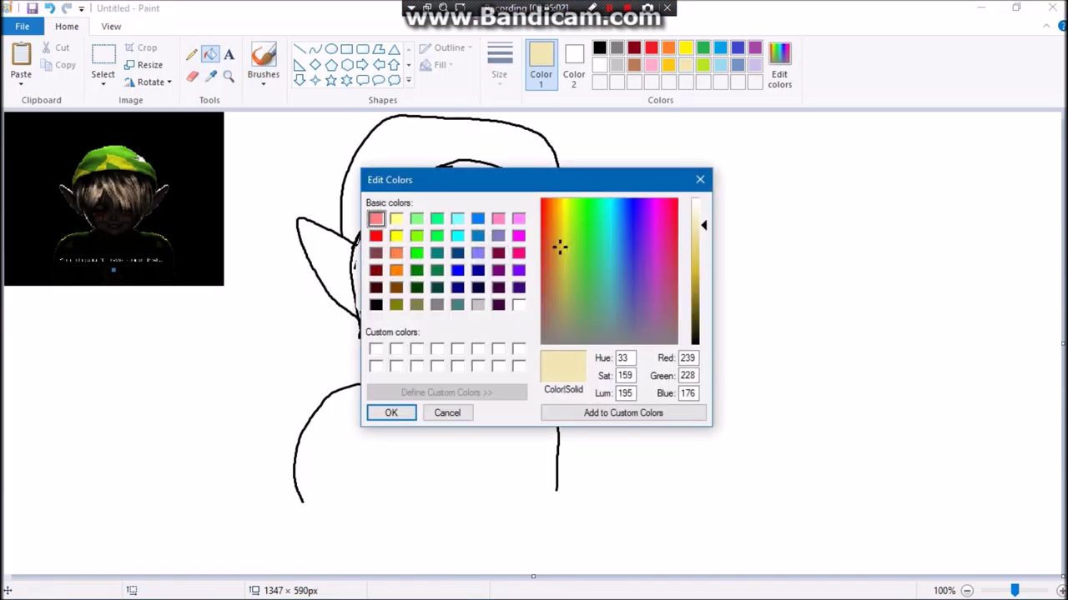
left_click_drag(699, 225, 699, 311)
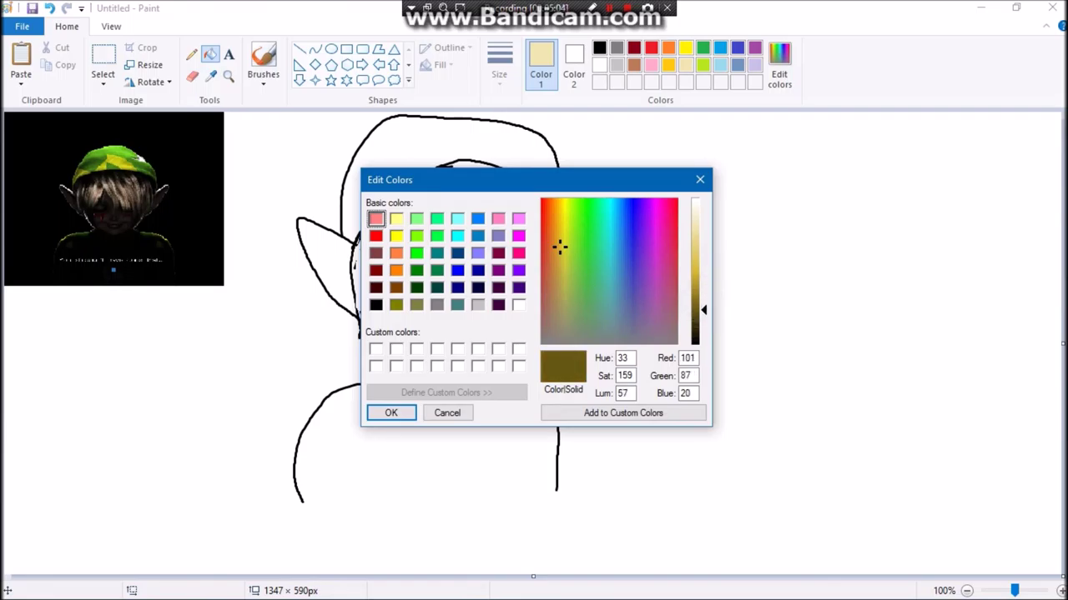
left_click_drag(560, 246, 559, 291)
left_click(623, 413)
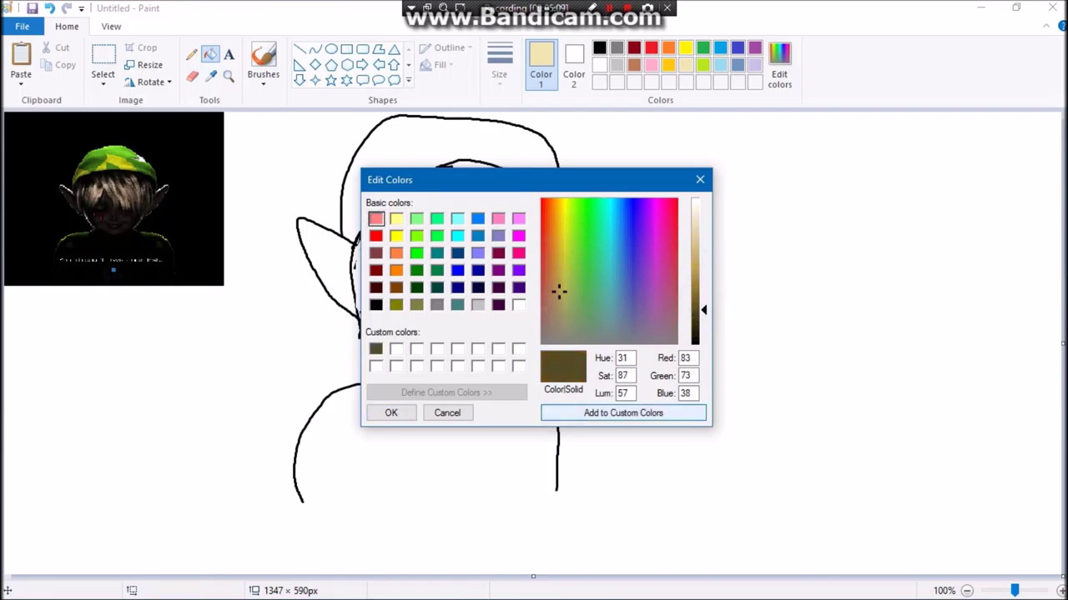
left_click(392, 412)
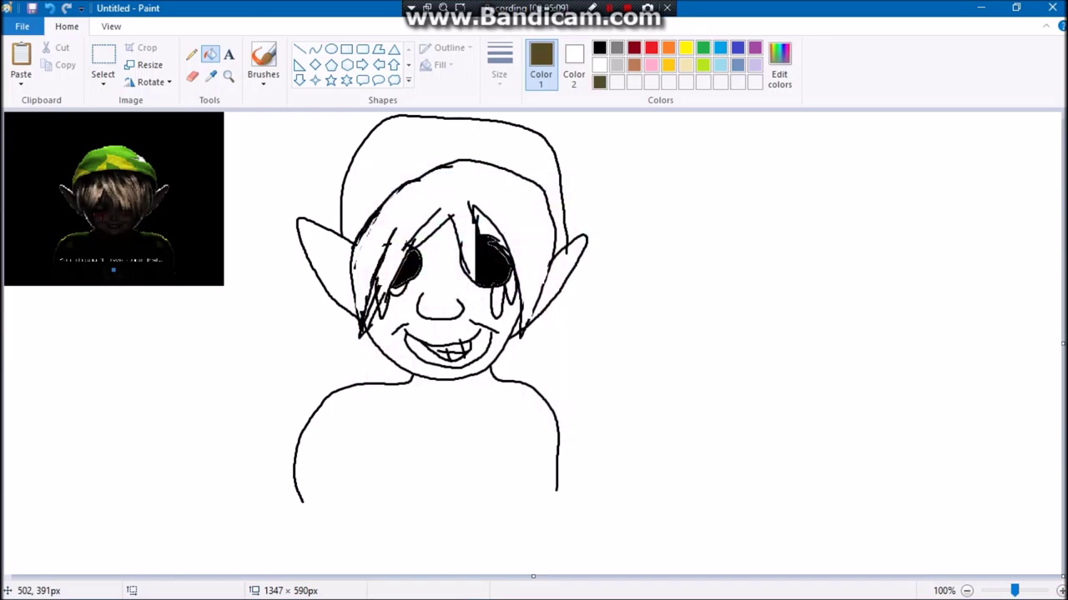
left_click(423, 301)
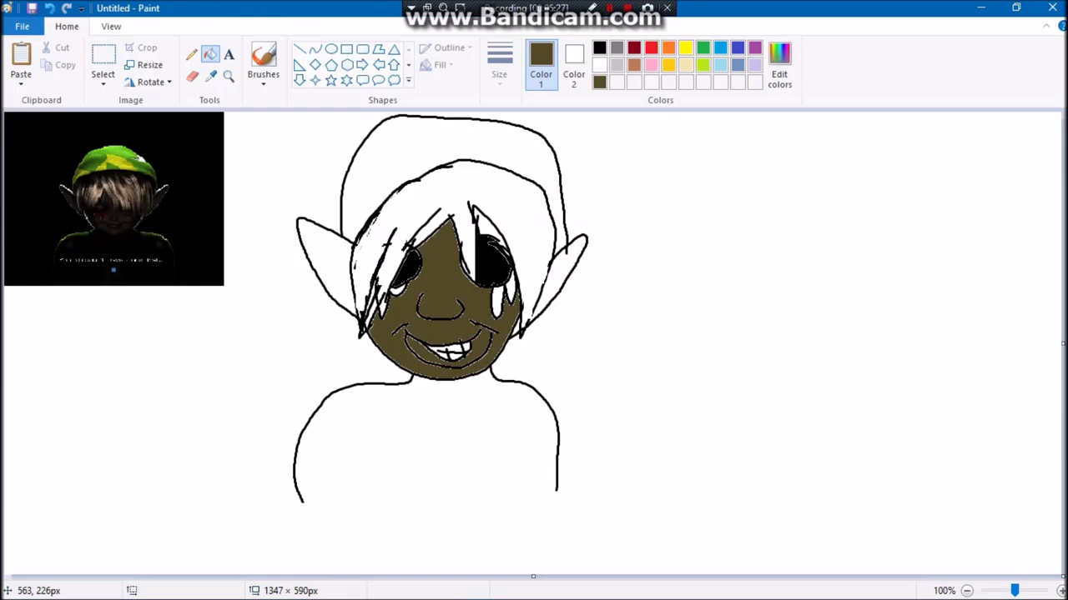
Close the torso's lower edge with green brush strokes and fill the shirt with the same green.
left_click(263, 60)
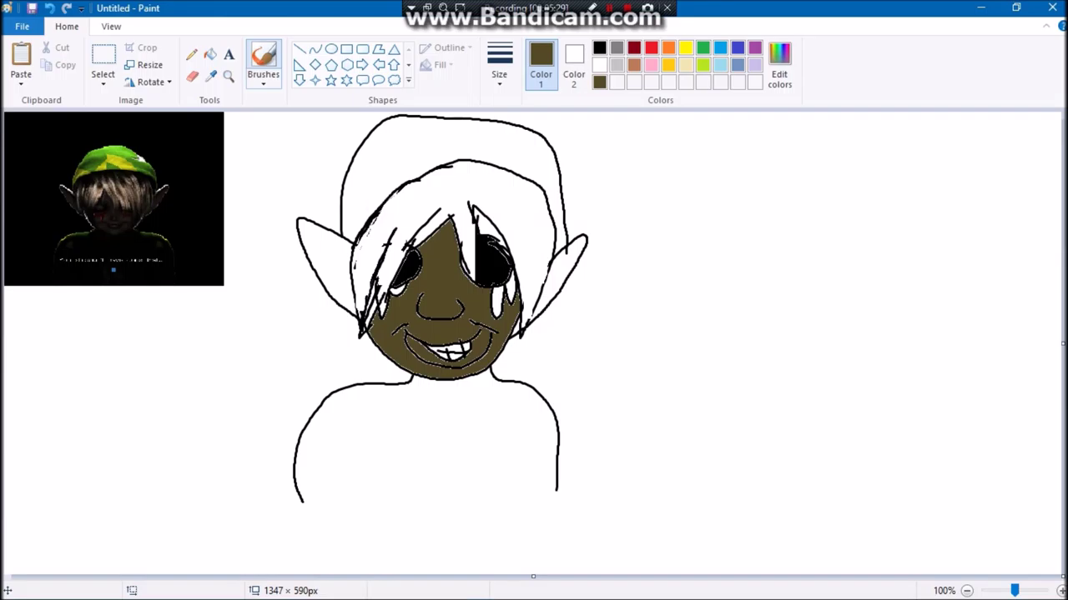
left_click(703, 48)
mouse_move(300, 473)
left_mouse_down()
mouse_move(382, 540)
mouse_move(503, 516)
mouse_move(557, 487)
left_mouse_up()
mouse_move(302, 496)
left_mouse_down()
mouse_move(339, 524)
mouse_move(295, 495)
left_mouse_up()
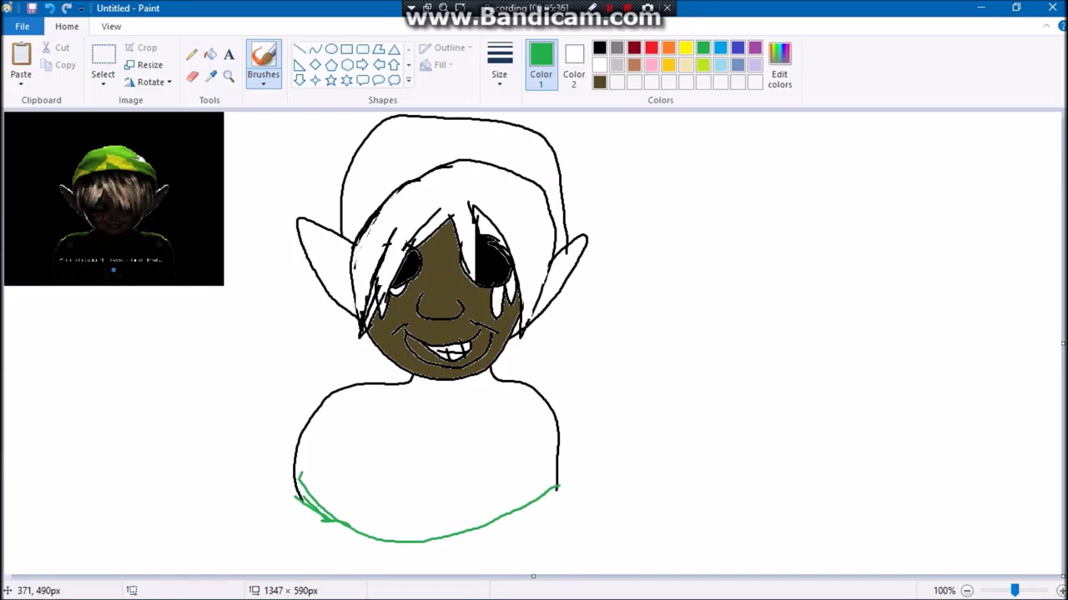
left_click(209, 54)
left_click(434, 489)
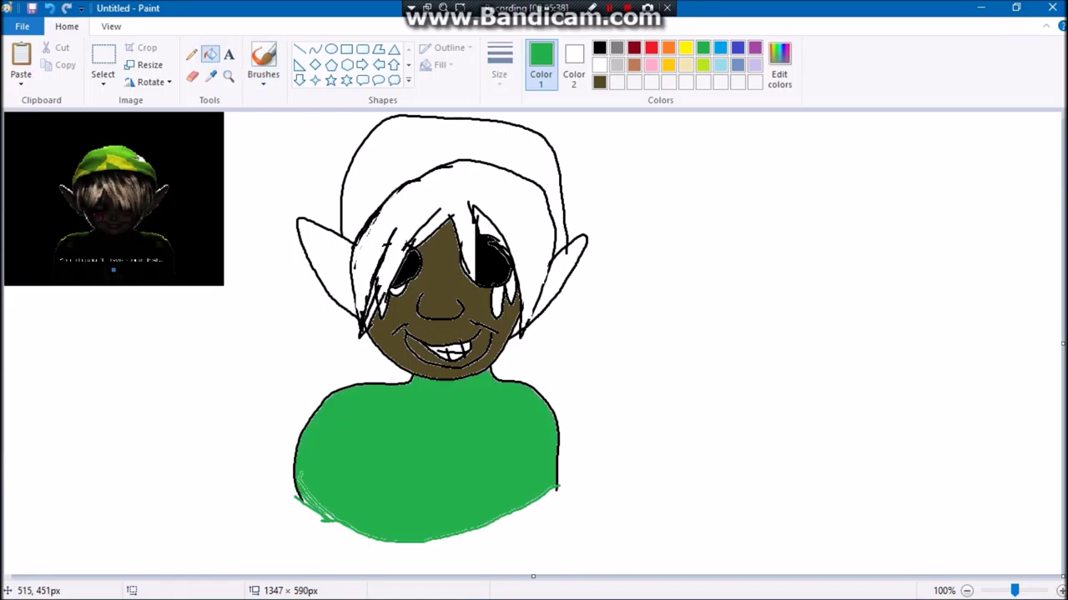
Fill the left ear with the brown sampled from the face, try the same fill on the right ear and undo it.
left_click(211, 75)
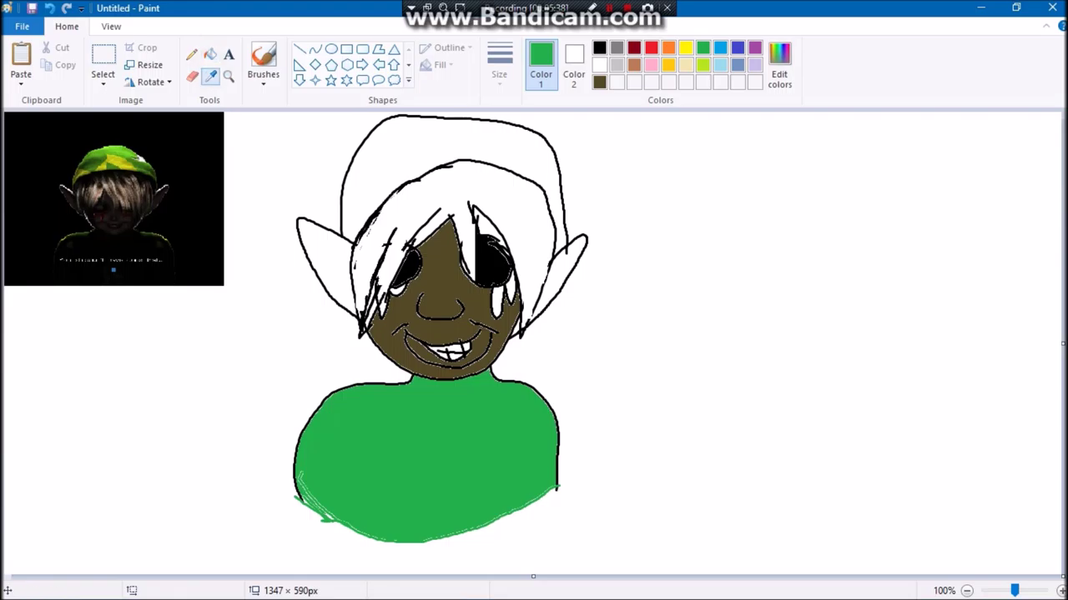
left_click(468, 276)
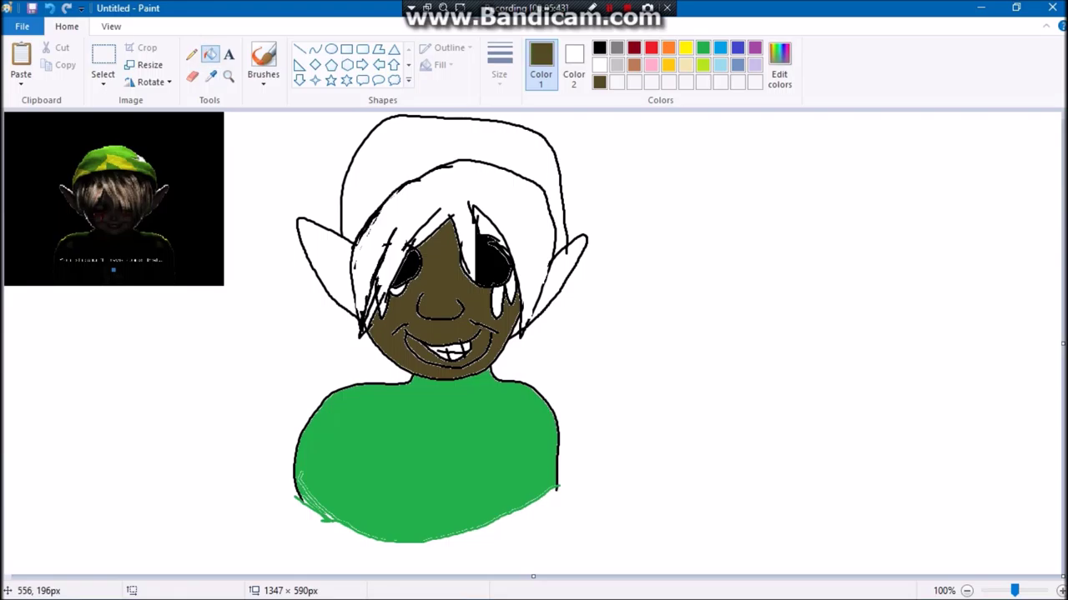
left_click(324, 256)
left_click(556, 265)
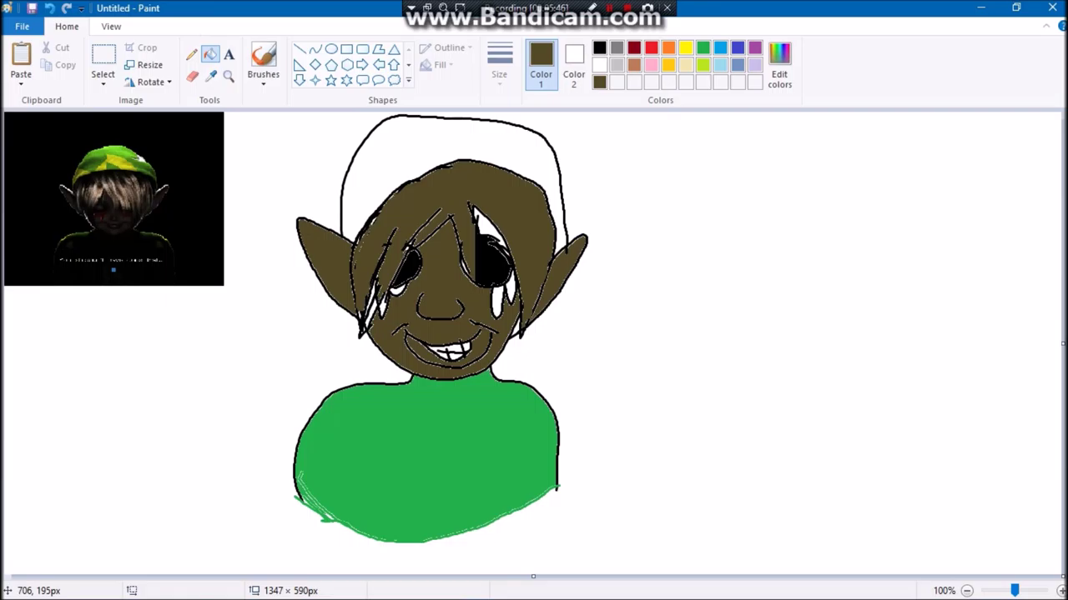
key("ctrl+z")
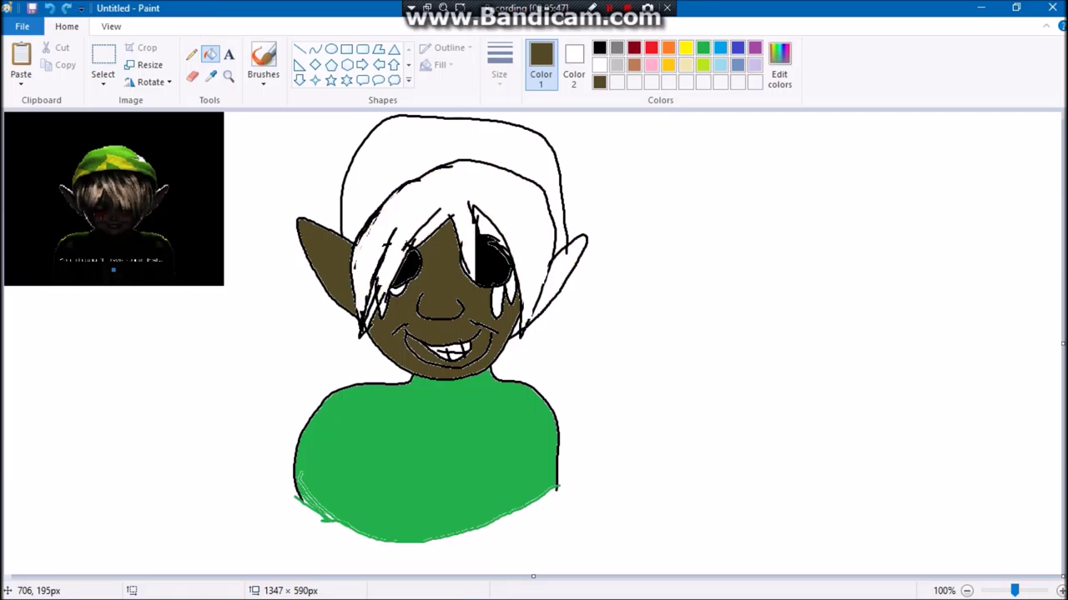
Close the gap in the line between the right ear and the hair with a black brush stroke.
left_click(599, 48)
left_click(263, 59)
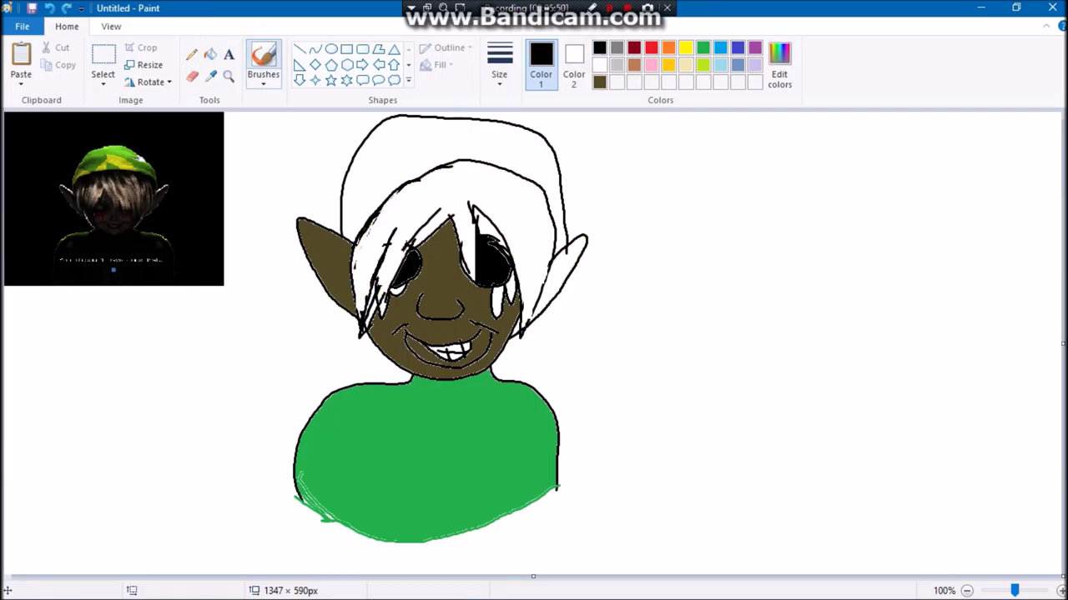
left_click_drag(529, 323, 555, 265)
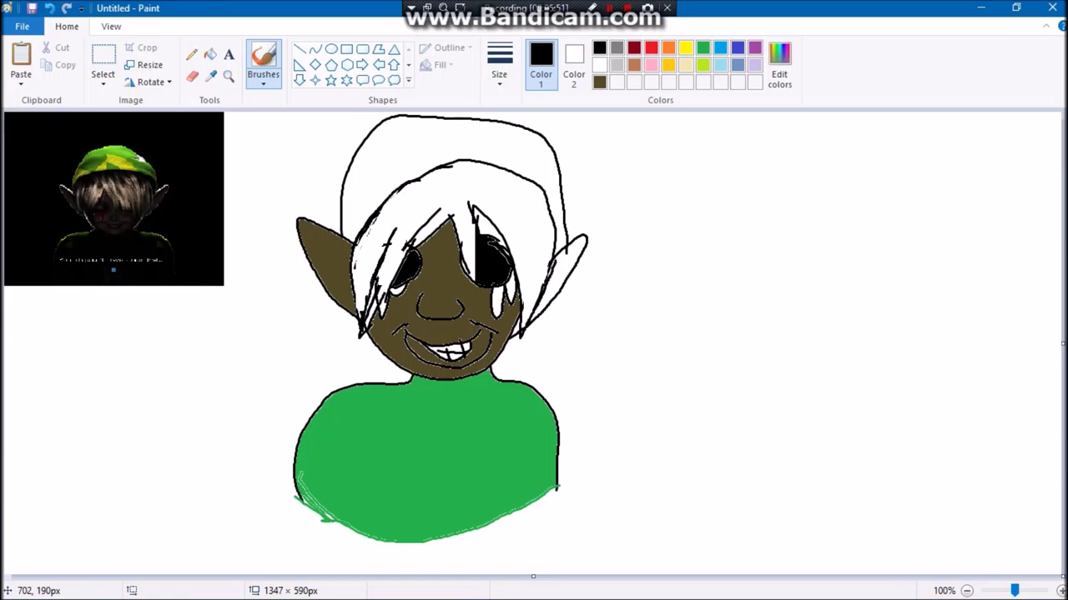
Fill the right ear and the skin above the right eye with the custom dark brown, undoing any fill that spills onto the background.
left_click(209, 54)
left_click(600, 82)
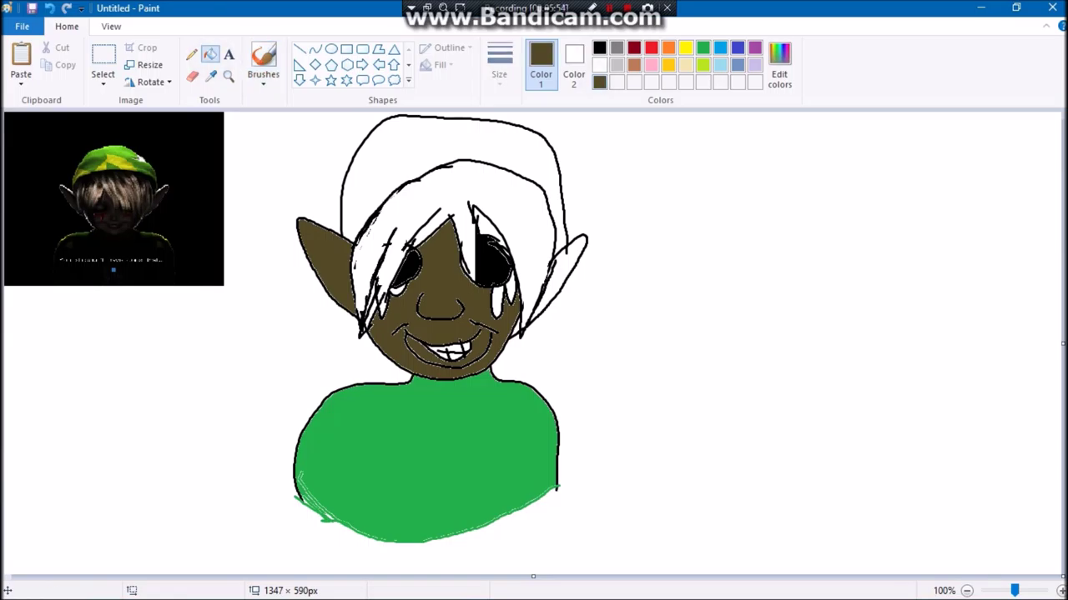
left_click(605, 296)
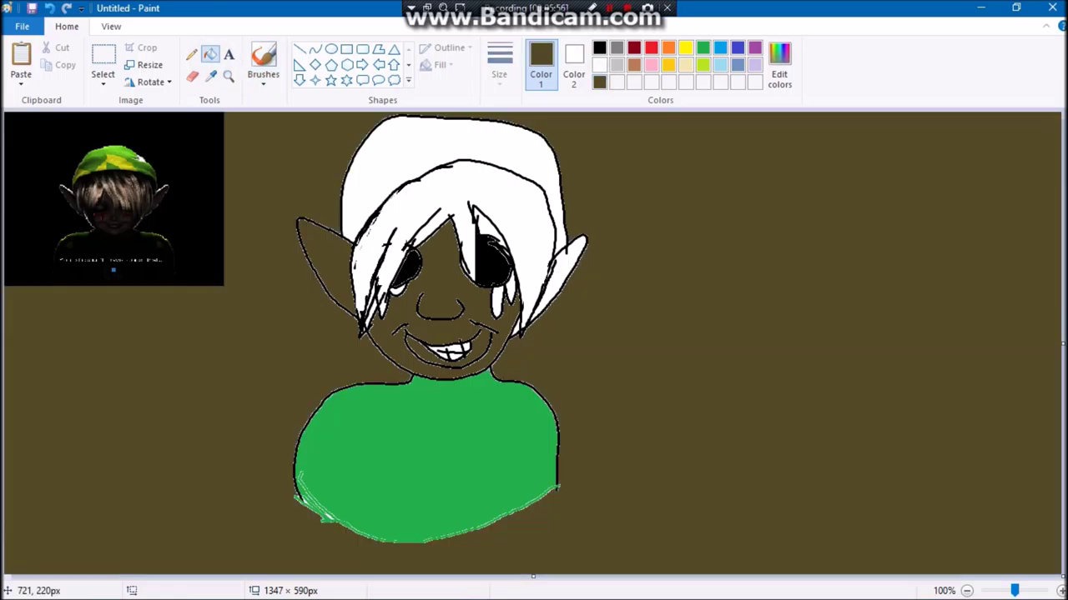
key("ctrl+z")
left_click(574, 267)
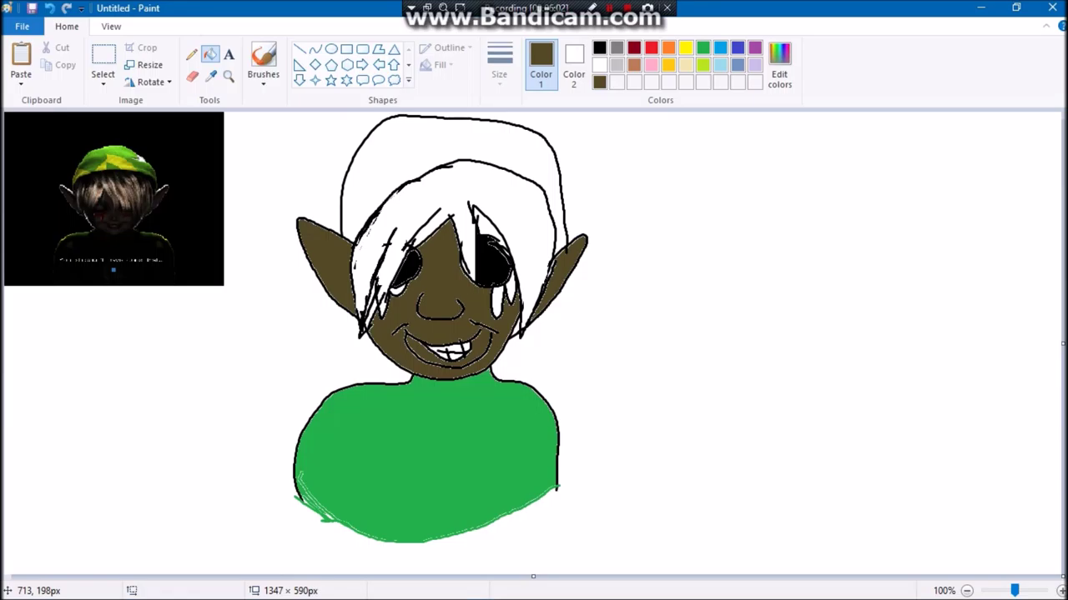
left_click(496, 227)
Fill the two blood drips under the right eye with red.
left_click(651, 48)
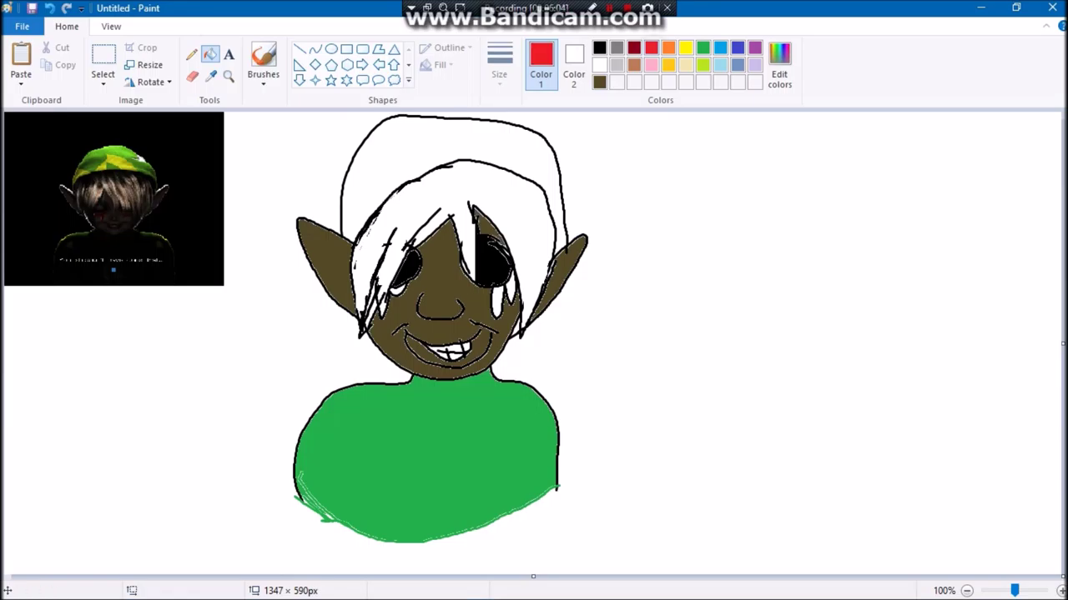
left_click(495, 302)
left_click(511, 287)
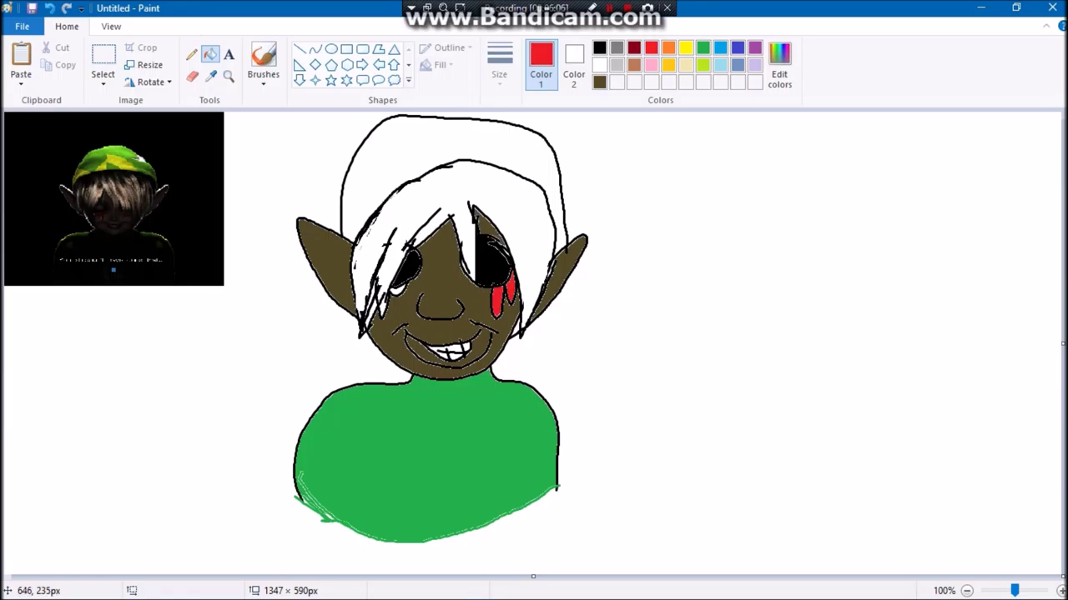
Fill the blood marks under the left eye with red, undoing any fill that spills onto the face or outlines.
left_click(396, 290)
left_click(386, 312)
key("ctrl+z")
left_click(368, 317)
left_click(385, 313)
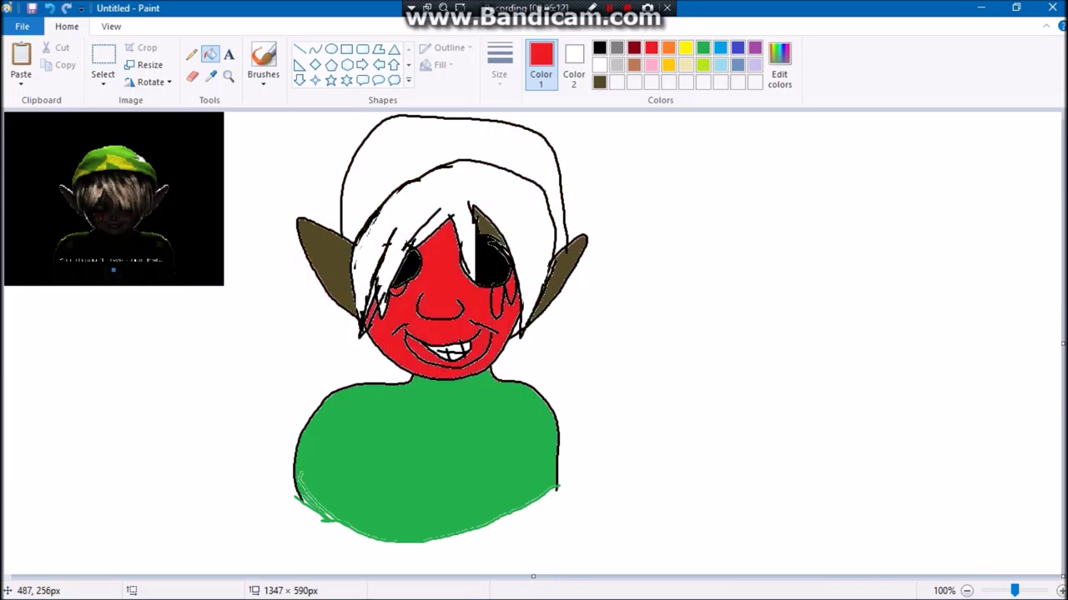
key("ctrl+z")
left_click(386, 305)
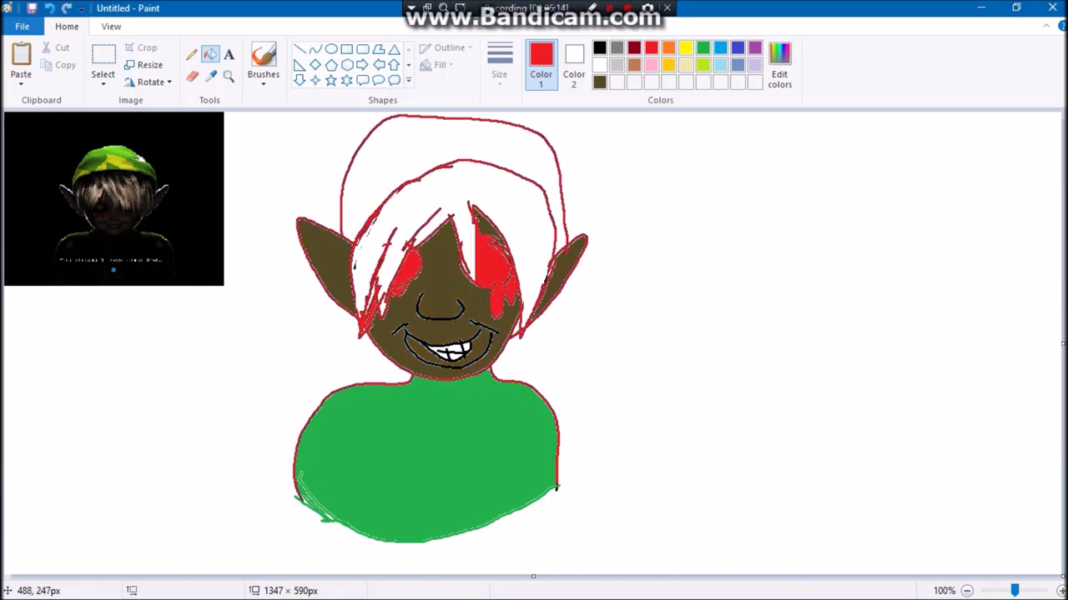
key("ctrl+z")
left_click(382, 308)
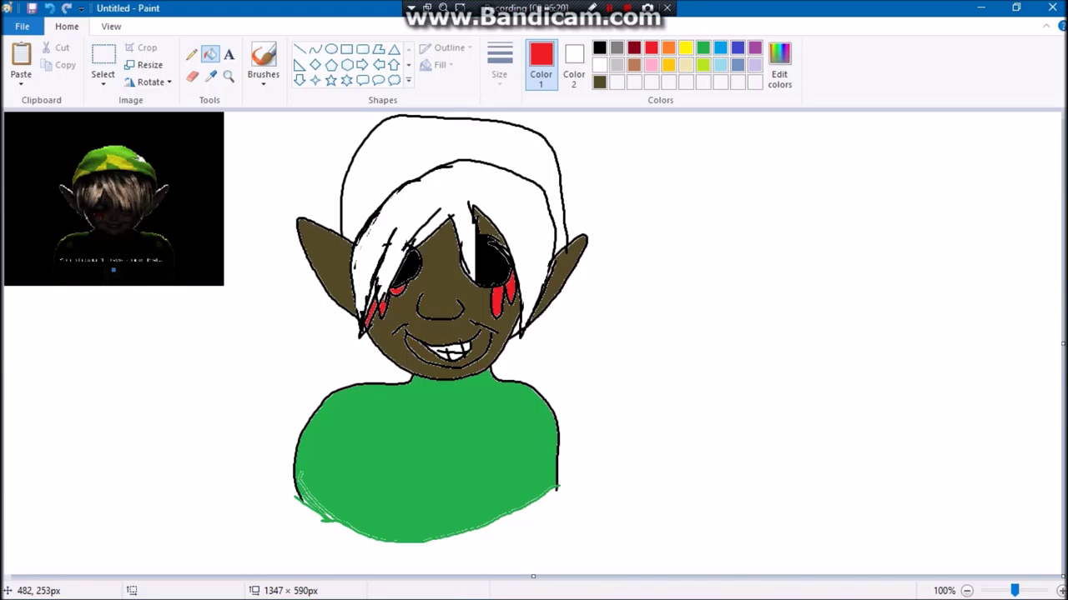
Fill the hair with light yellow and the hat with a custom dark green of red 19, green 100, blue 44.
left_click(686, 65)
left_click(521, 195)
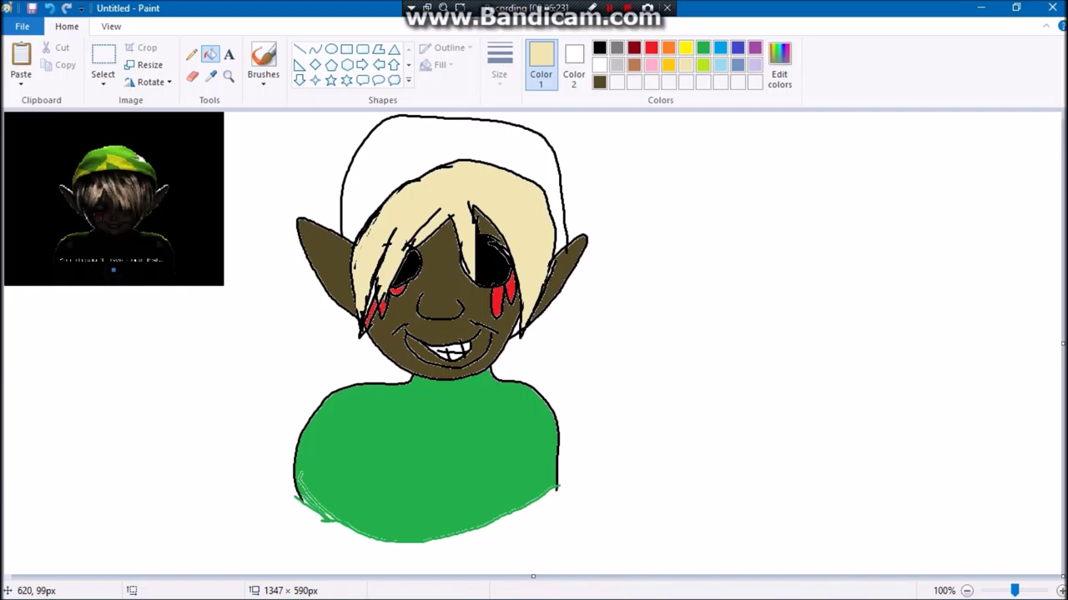
left_click(720, 48)
left_click(702, 47)
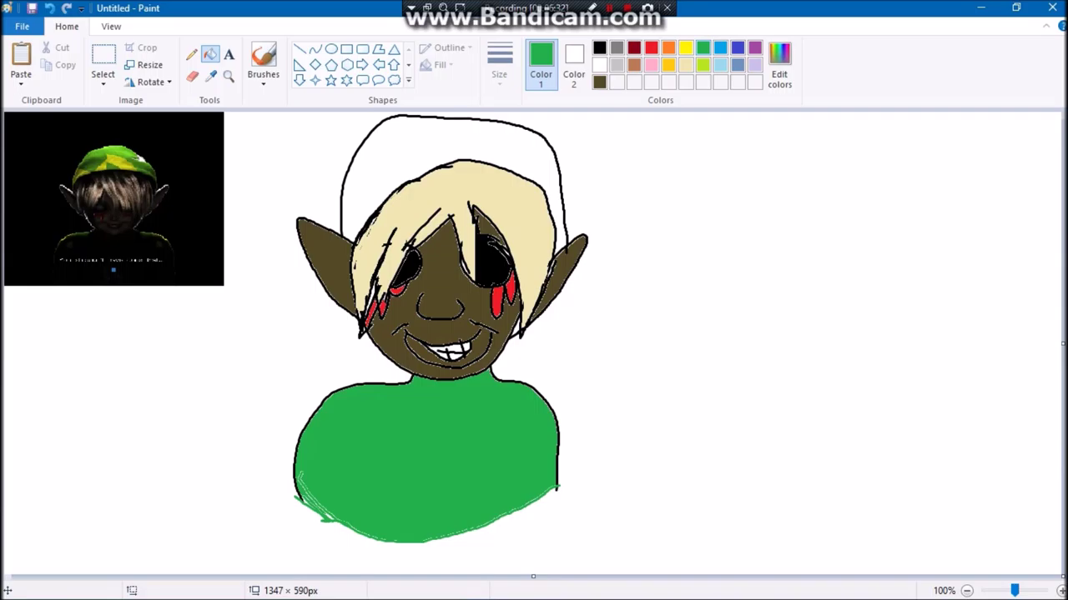
left_click(779, 62)
left_click(700, 310)
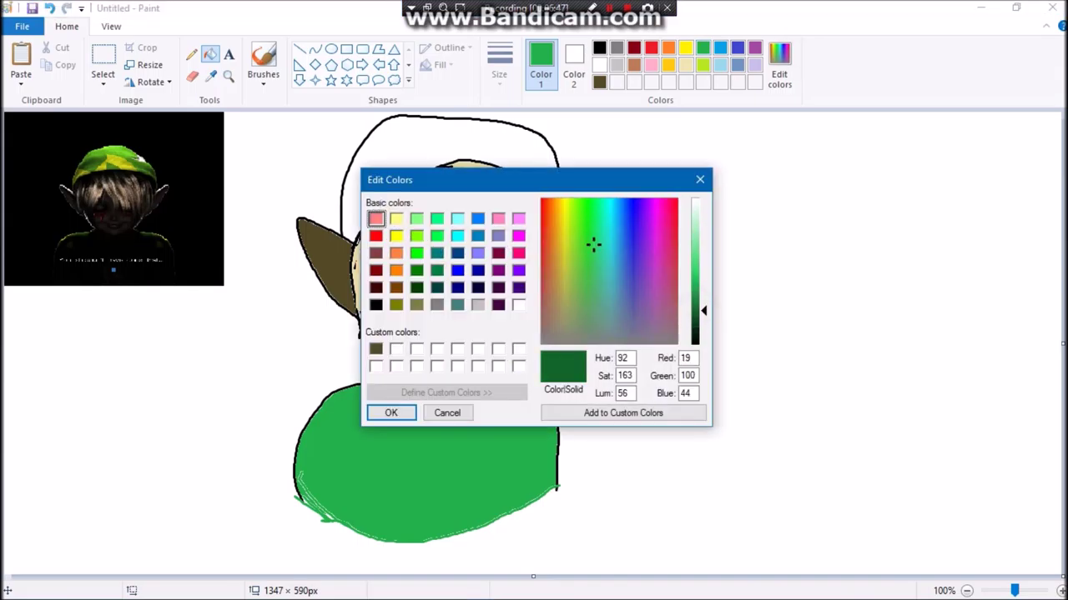
key("alt+a")
left_click(391, 413)
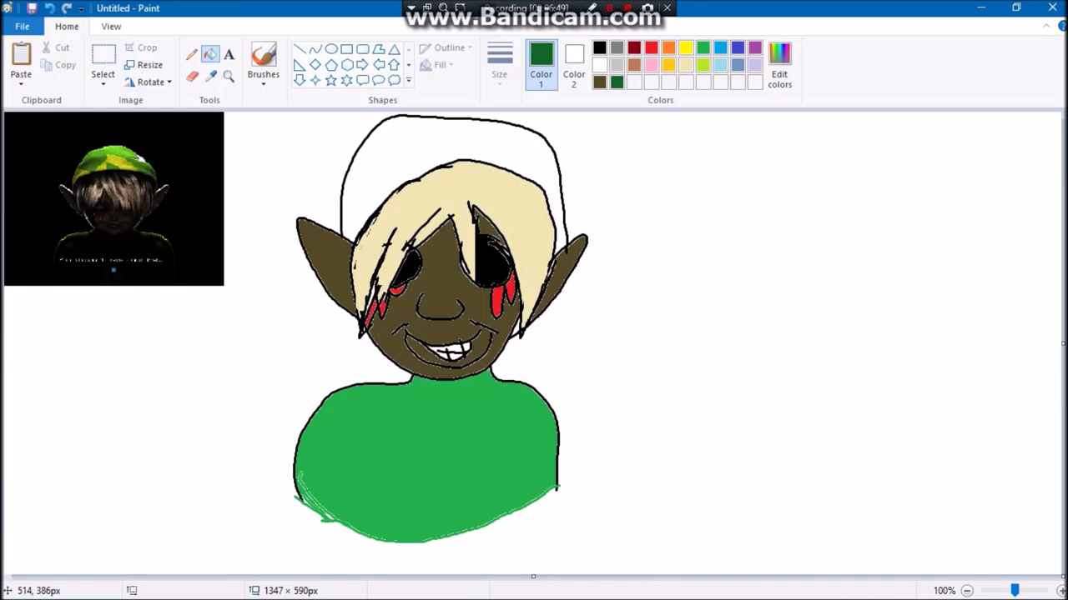
left_click(424, 151)
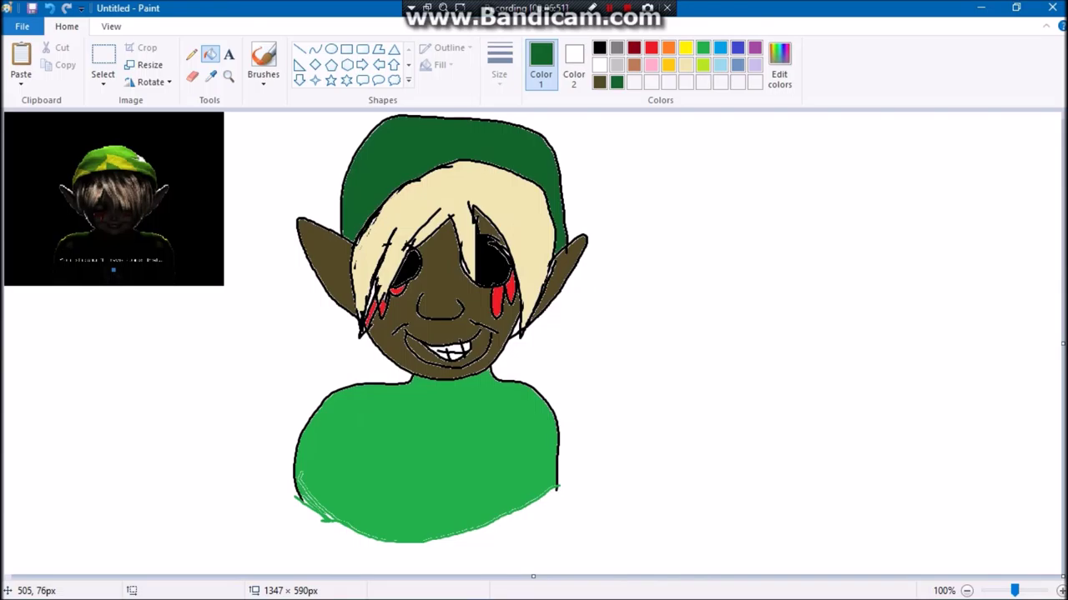
Enclose the whole colored character in a free-form selection and shrink it to about three quarters of its size.
left_click(103, 58)
left_click_drag(154, 561, 385, 401)
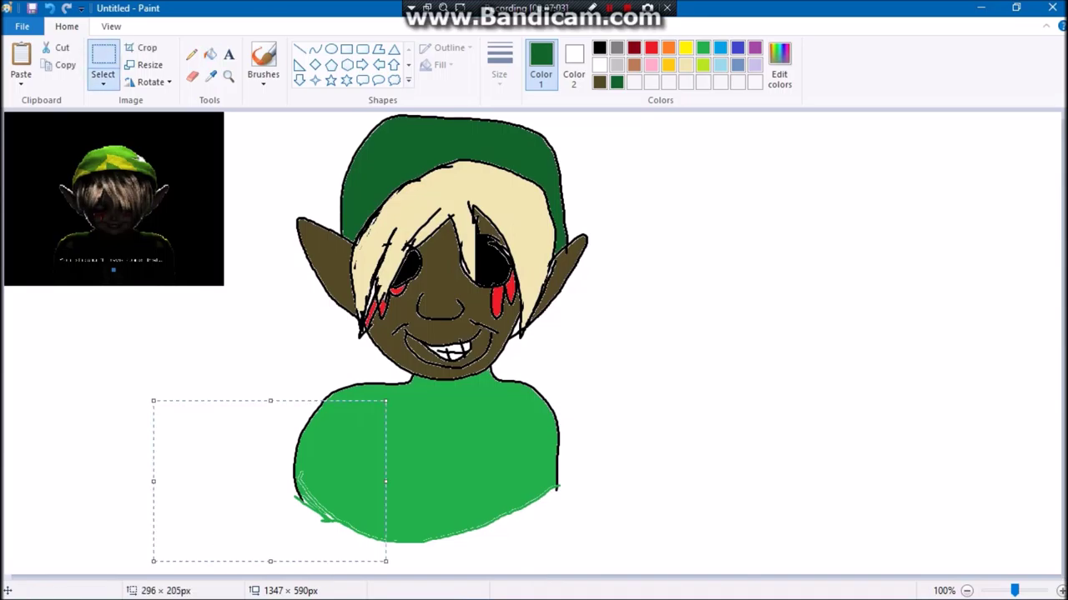
left_click(103, 82)
left_click(66, 137)
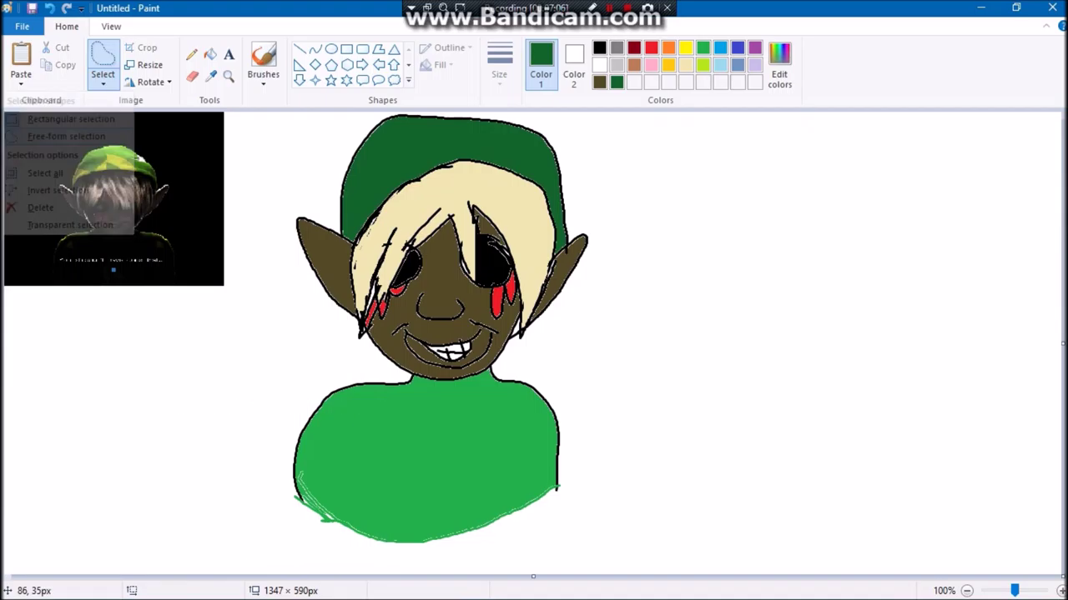
mouse_move(260, 542)
left_mouse_down()
mouse_move(444, 574)
mouse_move(605, 551)
mouse_move(685, 428)
mouse_move(636, 159)
mouse_move(558, 112)
mouse_move(272, 115)
mouse_move(230, 510)
left_mouse_up()
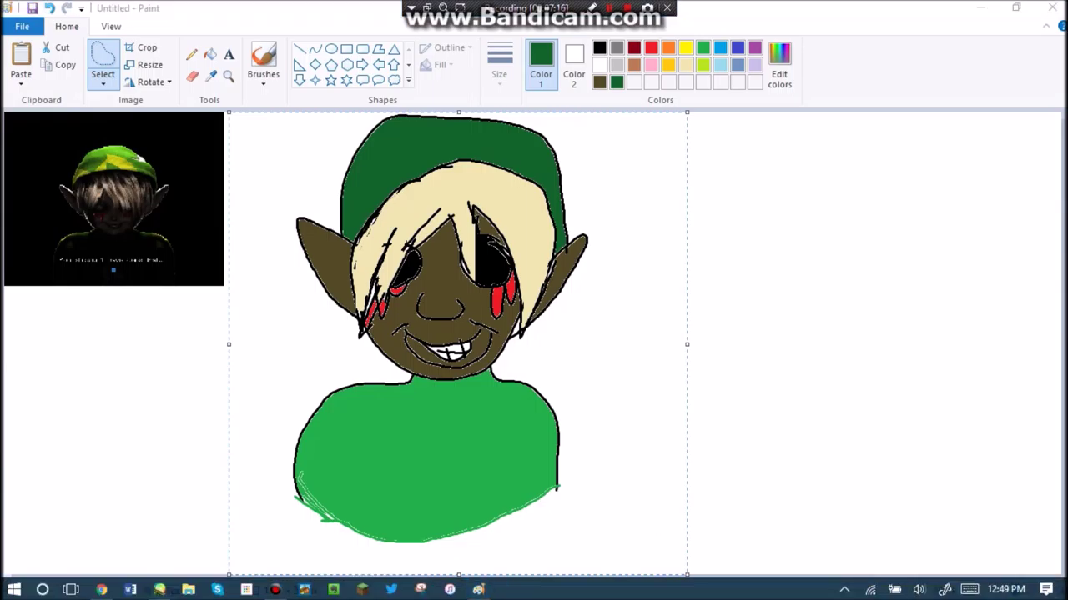
mouse_move(230, 114)
left_mouse_down()
mouse_move(634, 501)
mouse_move(575, 467)
mouse_move(509, 332)
mouse_move(605, 457)
mouse_move(607, 475)
mouse_move(573, 448)
left_mouse_up()
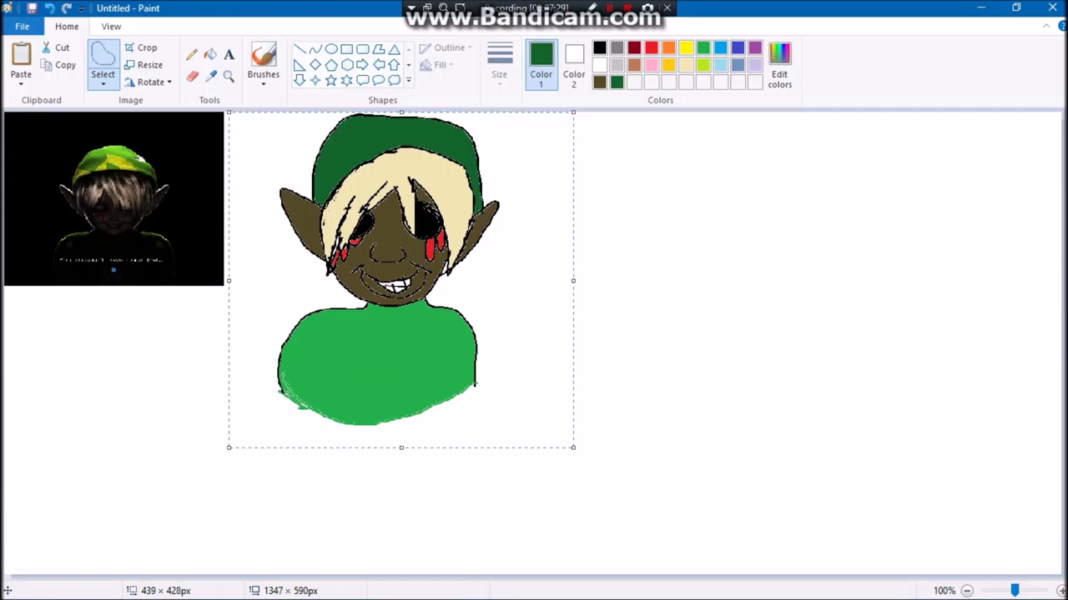
left_click_drag(573, 448, 567, 437)
left_click(623, 412)
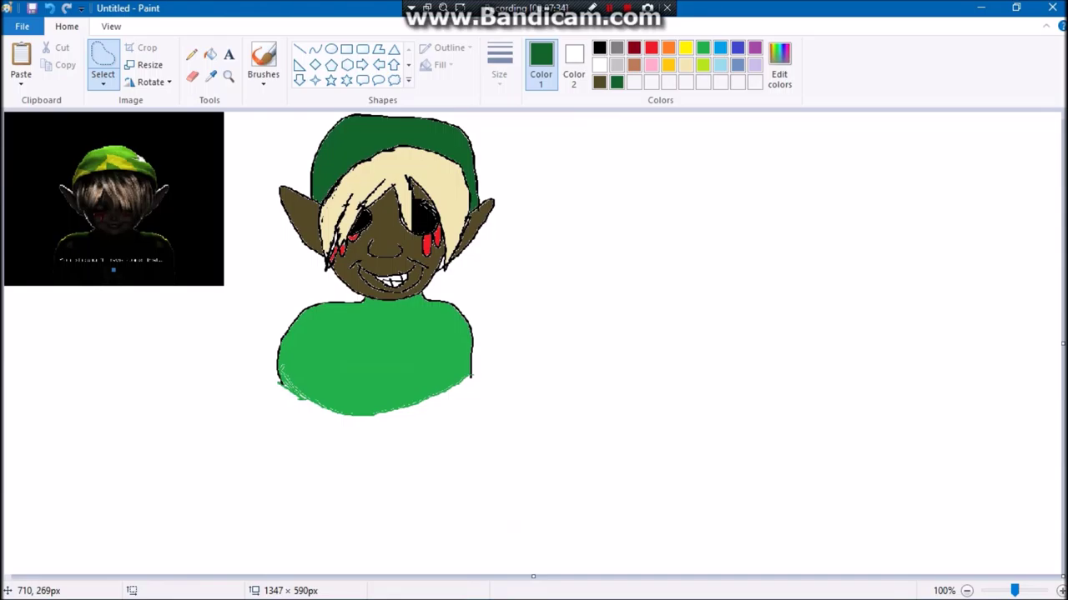
Brush a second head in black on the empty canvas beside the finished character: a round skull with a pointed jaw below it.
left_click(599, 48)
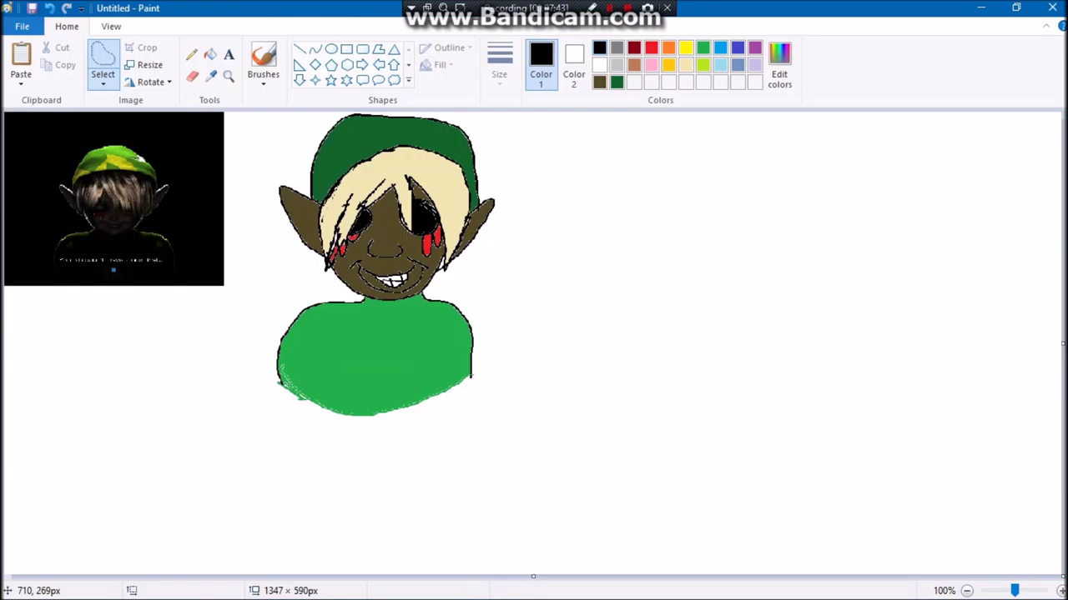
mouse_move(669, 193)
left_mouse_down()
mouse_move(617, 243)
mouse_move(619, 296)
mouse_move(669, 340)
mouse_move(737, 328)
mouse_move(763, 240)
mouse_move(724, 195)
mouse_move(673, 193)
left_mouse_up()
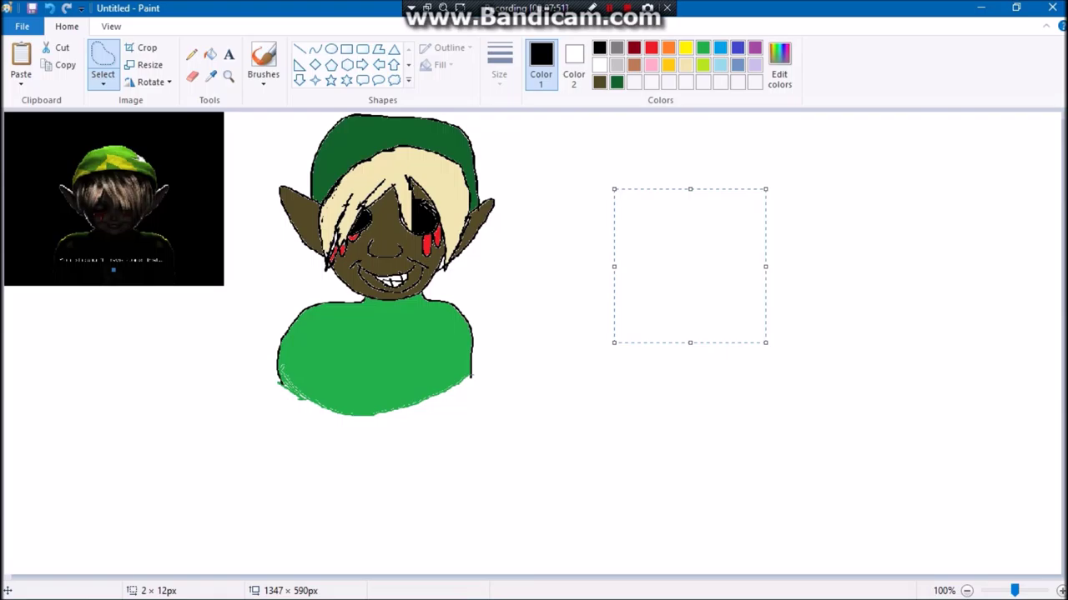
left_click(263, 62)
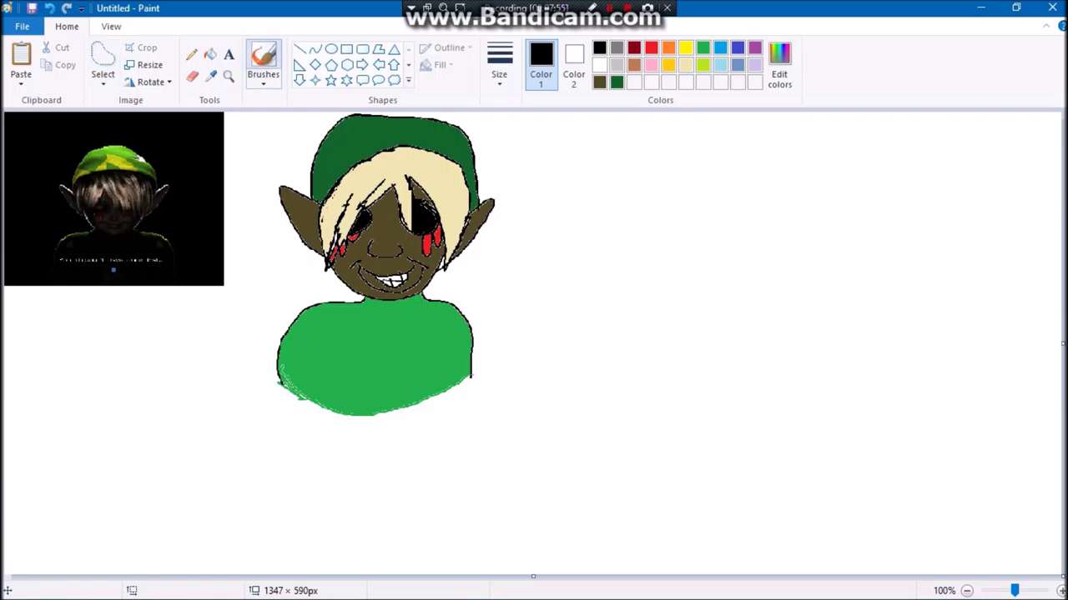
mouse_move(700, 164)
left_mouse_down()
mouse_move(656, 195)
mouse_move(641, 237)
mouse_move(704, 170)
mouse_move(756, 196)
mouse_move(774, 222)
mouse_move(781, 238)
mouse_move(768, 265)
mouse_move(718, 286)
mouse_move(689, 282)
mouse_move(656, 264)
mouse_move(648, 227)
left_mouse_up()
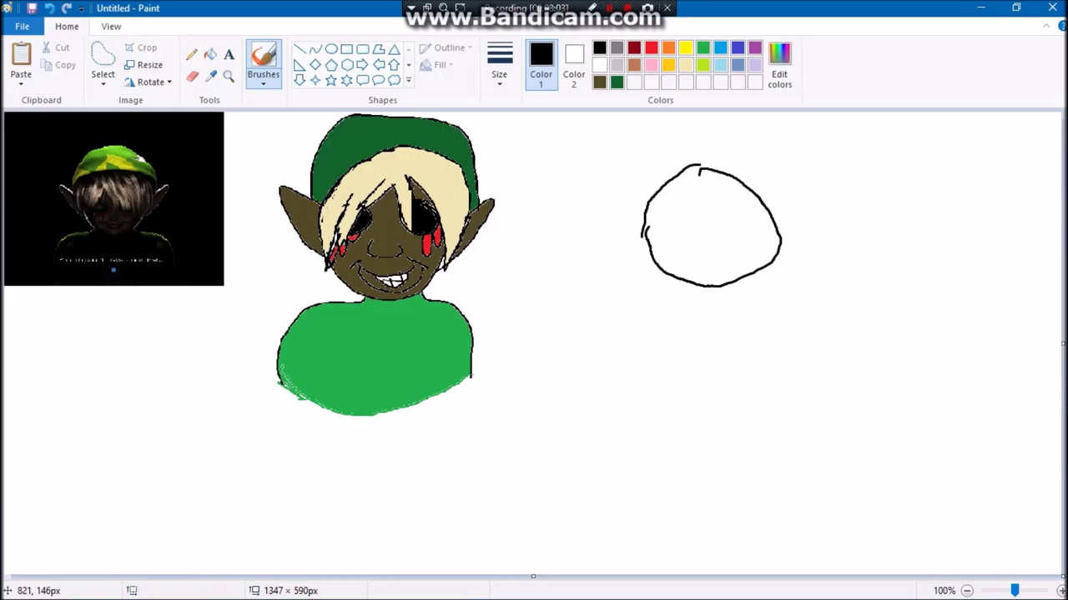
left_click_drag(648, 228, 637, 228)
mouse_move(699, 169)
left_mouse_down()
mouse_move(715, 175)
mouse_move(700, 165)
left_mouse_up()
mouse_move(644, 253)
left_mouse_down()
mouse_move(651, 290)
mouse_move(671, 307)
mouse_move(745, 330)
left_mouse_up()
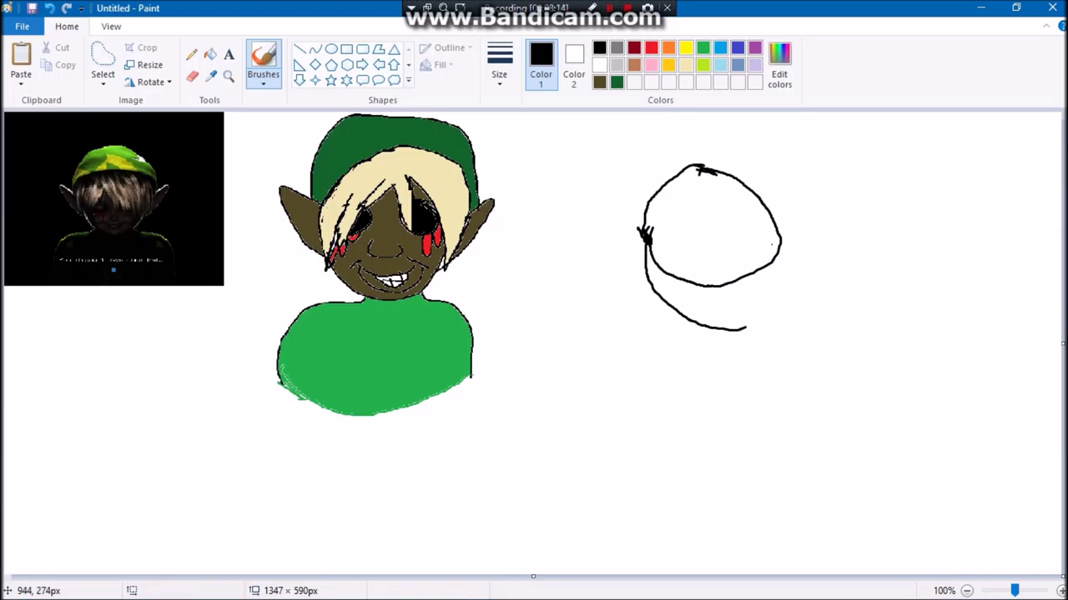
mouse_move(781, 241)
left_mouse_down()
mouse_move(770, 291)
mouse_move(738, 332)
left_mouse_up()
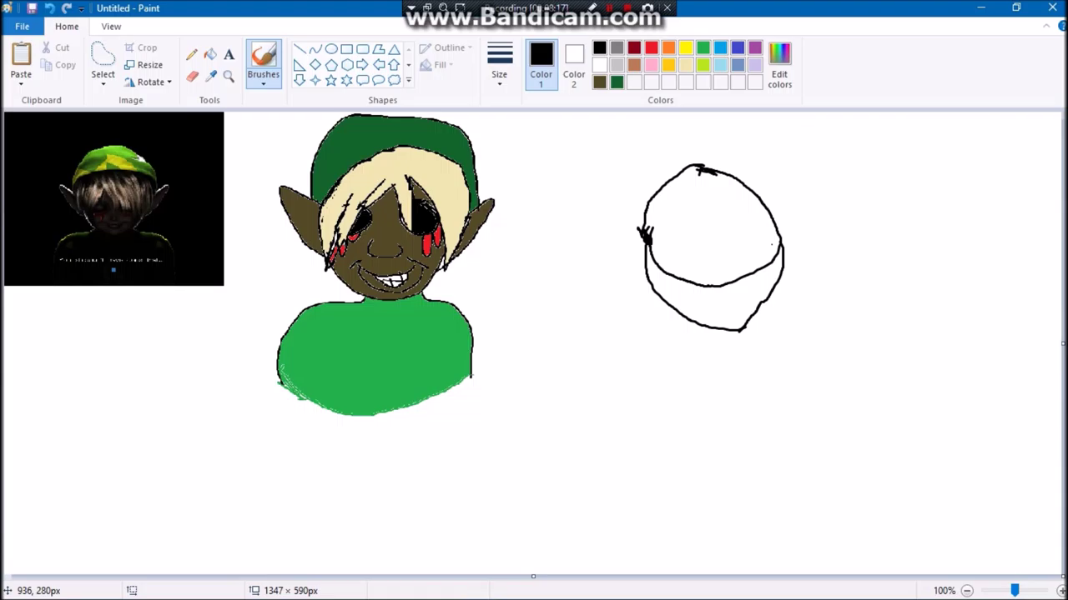
Draw the neck and both shoulder lines under the new head, thickening the joint at the right shoulder.
mouse_move(762, 314)
left_mouse_down()
mouse_move(762, 346)
mouse_move(762, 307)
mouse_move(718, 340)
mouse_move(722, 370)
mouse_move(786, 347)
mouse_move(805, 352)
left_mouse_up()
mouse_move(736, 364)
left_mouse_down()
mouse_move(684, 370)
mouse_move(668, 395)
left_mouse_up()
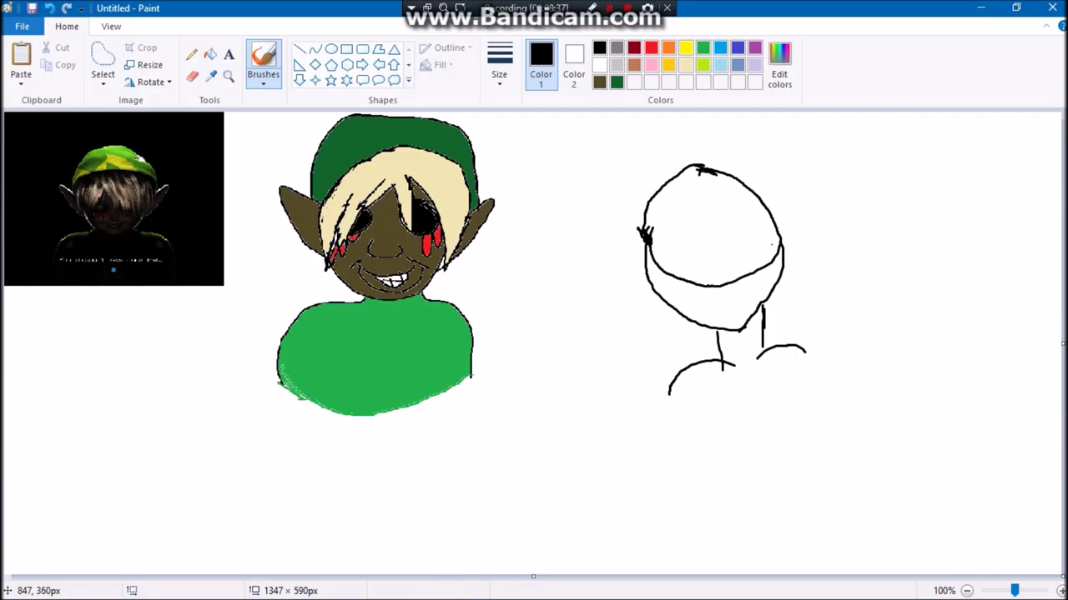
left_click_drag(769, 337, 766, 347)
left_click_drag(766, 351, 764, 365)
mouse_move(764, 341)
left_mouse_down()
mouse_move(760, 364)
mouse_move(756, 351)
left_mouse_up()
Draw two slanted eyes in the new head and a curved mouth with a lower lip in the jaw.
mouse_move(722, 254)
left_mouse_down()
mouse_move(763, 227)
mouse_move(760, 254)
mouse_move(736, 266)
mouse_move(724, 250)
left_mouse_up()
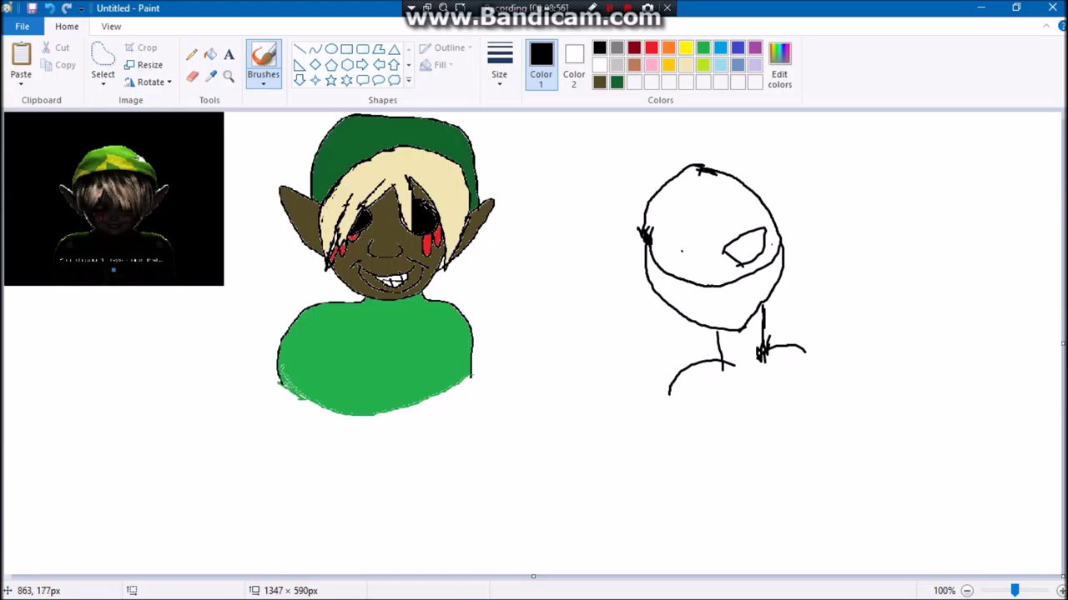
mouse_move(671, 252)
left_mouse_down()
mouse_move(666, 267)
mouse_move(702, 271)
mouse_move(702, 241)
mouse_move(714, 254)
mouse_move(697, 269)
left_mouse_up()
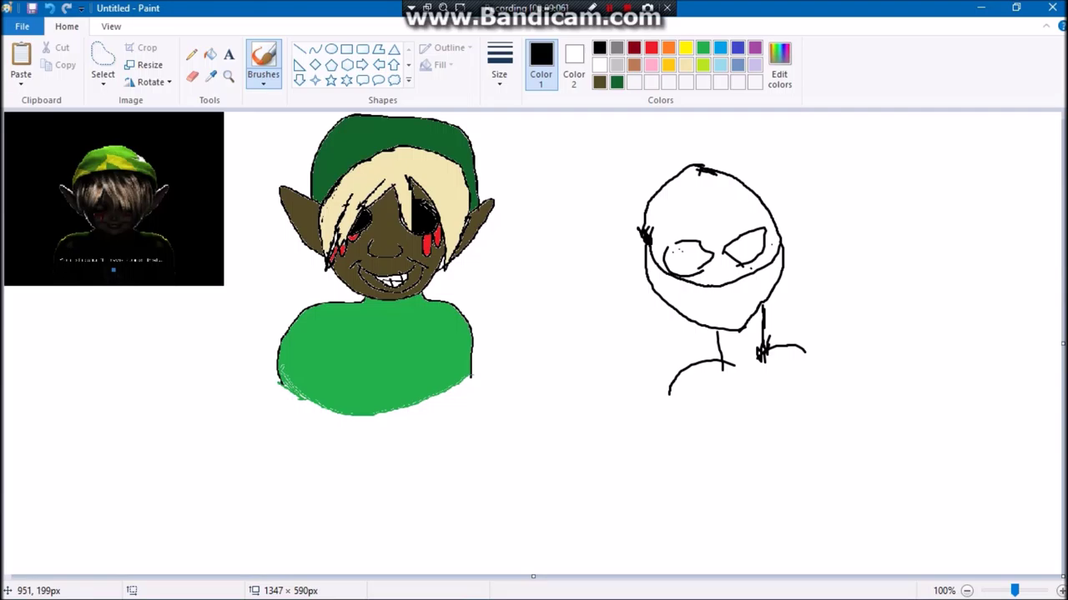
left_click_drag(694, 302, 745, 289)
mouse_move(707, 310)
left_mouse_down()
mouse_move(739, 316)
mouse_move(745, 307)
left_mouse_up()
left_click_drag(710, 310, 741, 310)
left_click_drag(992, 236, 1057, 238)
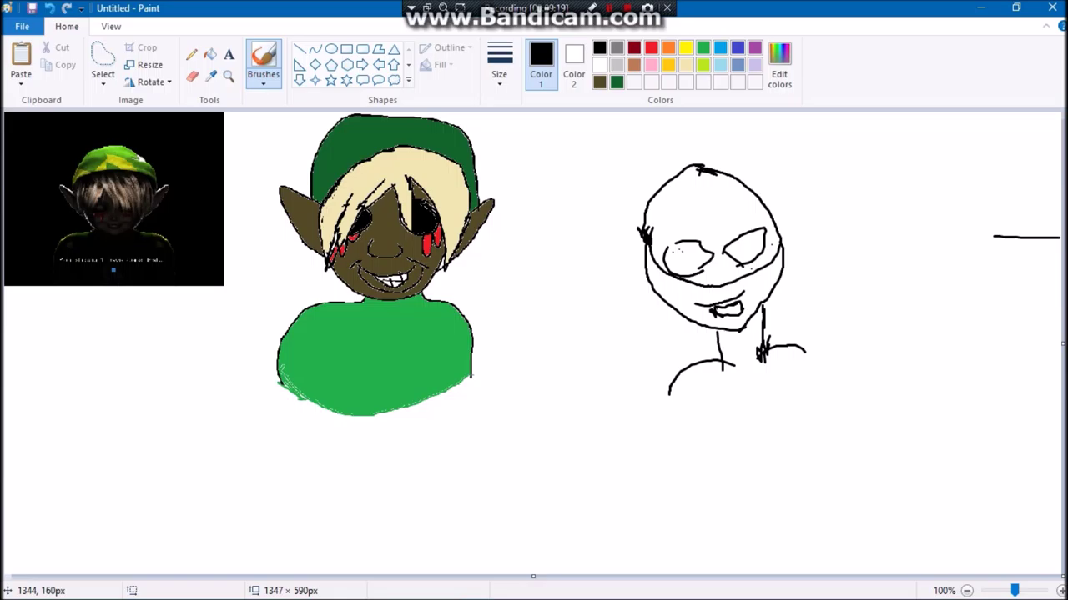
Erase the mouth's lower lip and redraw it with the black brush, also thickening the left eye's upper line.
left_click(192, 75)
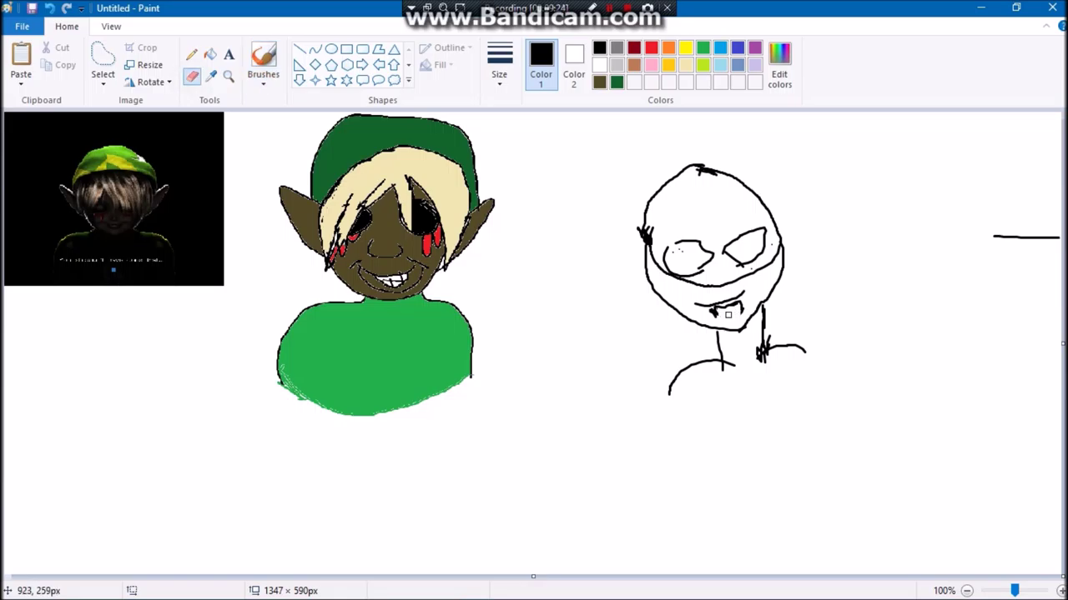
mouse_move(711, 314)
left_mouse_down()
mouse_move(739, 304)
mouse_move(704, 322)
left_mouse_up()
left_click(192, 54)
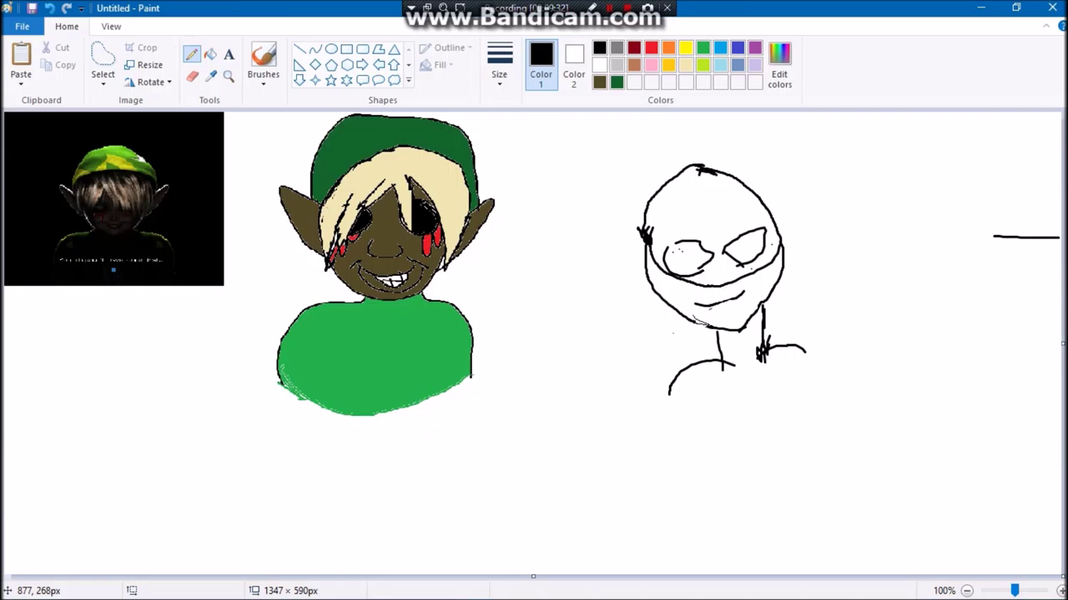
left_click(263, 62)
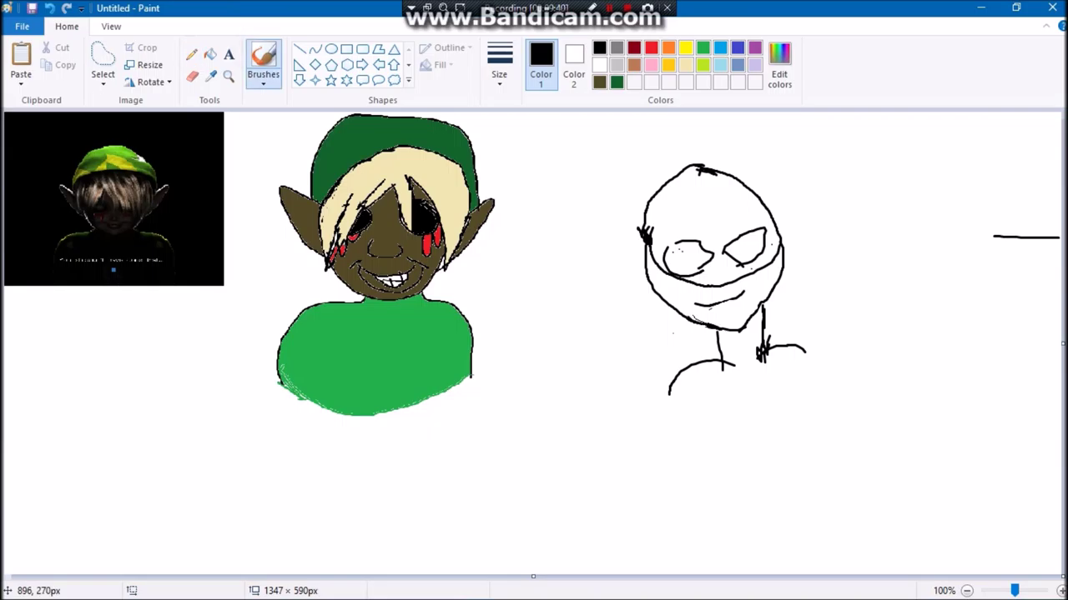
mouse_move(677, 247)
left_mouse_down()
mouse_move(665, 248)
mouse_move(699, 242)
left_mouse_up()
left_click_drag(709, 310, 739, 299)
left_click_drag(920, 265, 926, 265)
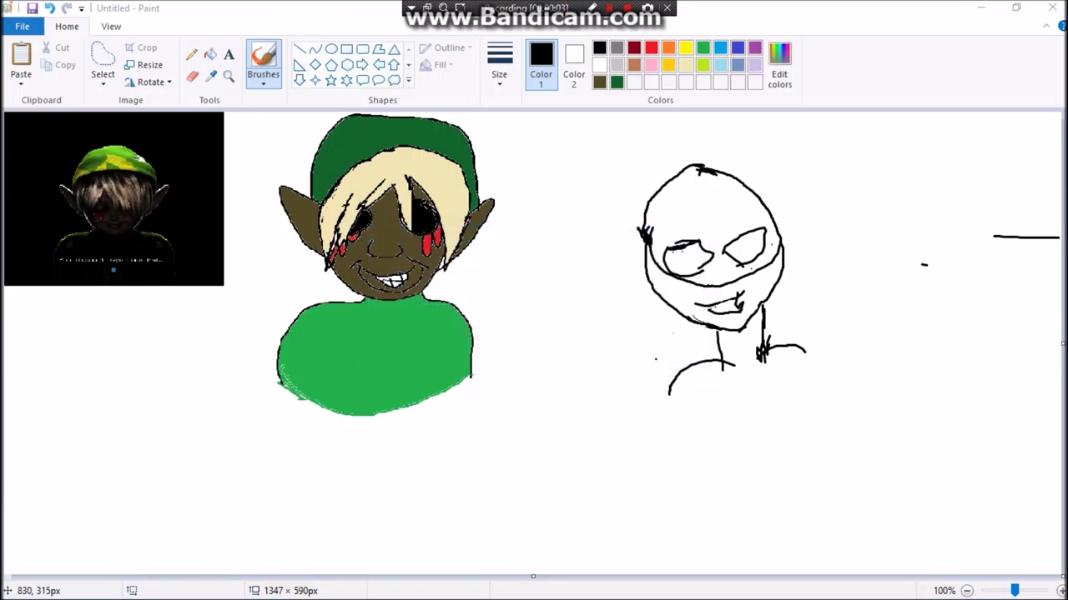
Draw hair around the new head with pointed locks on both sides and a jagged fringe above the eyes.
mouse_move(650, 179)
left_mouse_down()
mouse_move(603, 259)
mouse_move(629, 245)
left_mouse_up()
mouse_move(632, 258)
left_mouse_down()
mouse_move(630, 313)
mouse_move(652, 283)
left_mouse_up()
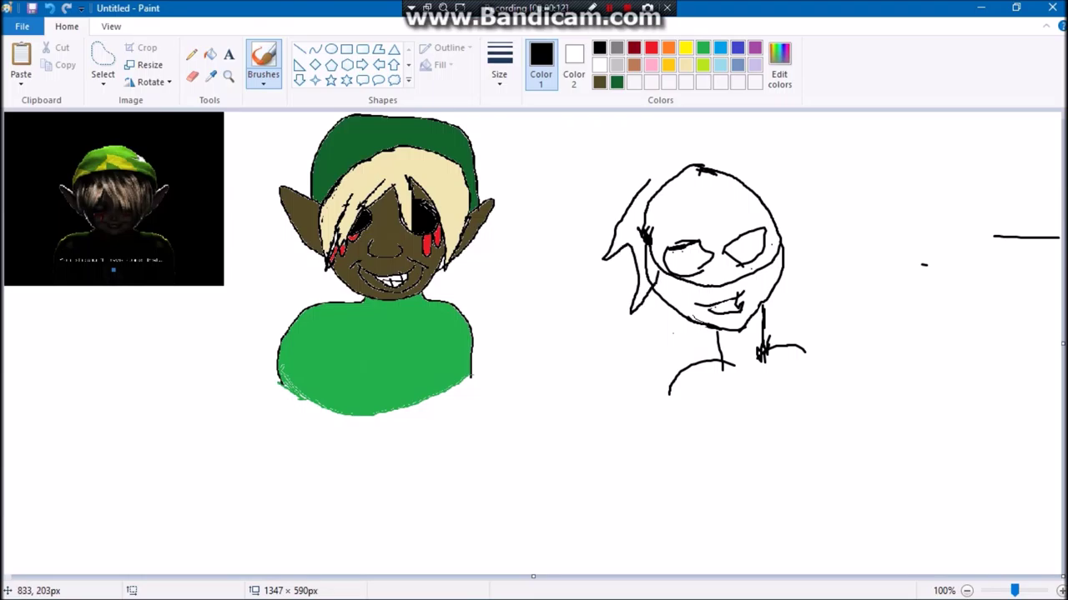
mouse_move(639, 206)
left_mouse_down()
mouse_move(663, 171)
mouse_move(740, 151)
left_mouse_up()
mouse_move(661, 277)
left_mouse_down()
mouse_move(698, 207)
mouse_move(709, 225)
left_mouse_up()
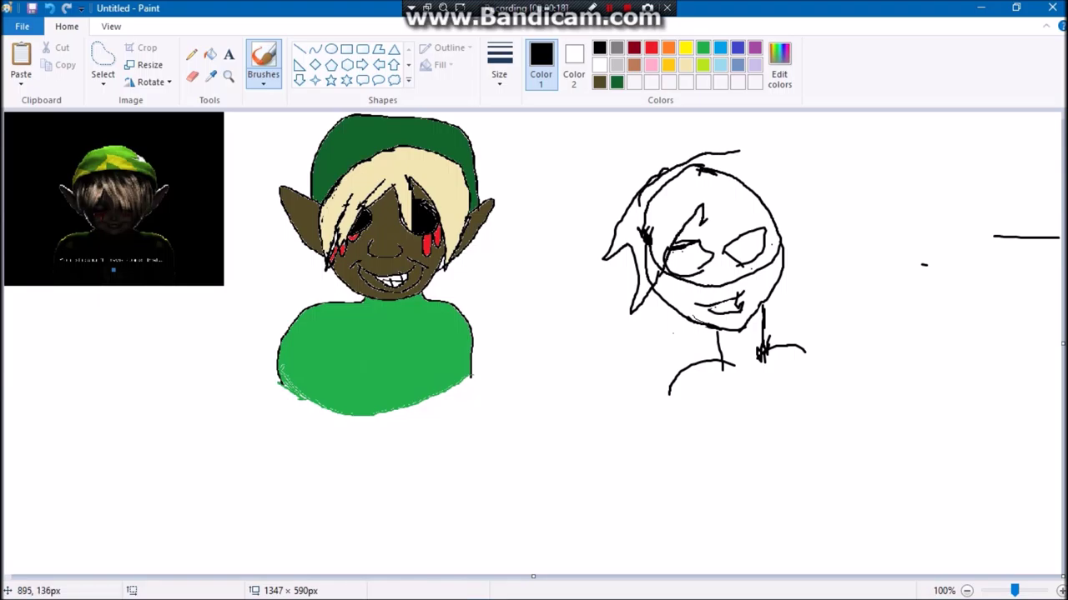
mouse_move(735, 162)
left_mouse_down()
mouse_move(786, 174)
mouse_move(754, 155)
mouse_move(786, 178)
mouse_move(802, 237)
left_mouse_up()
mouse_move(707, 222)
left_mouse_down()
mouse_move(728, 206)
mouse_move(780, 242)
mouse_move(794, 282)
left_mouse_up()
left_click_drag(798, 242, 799, 271)
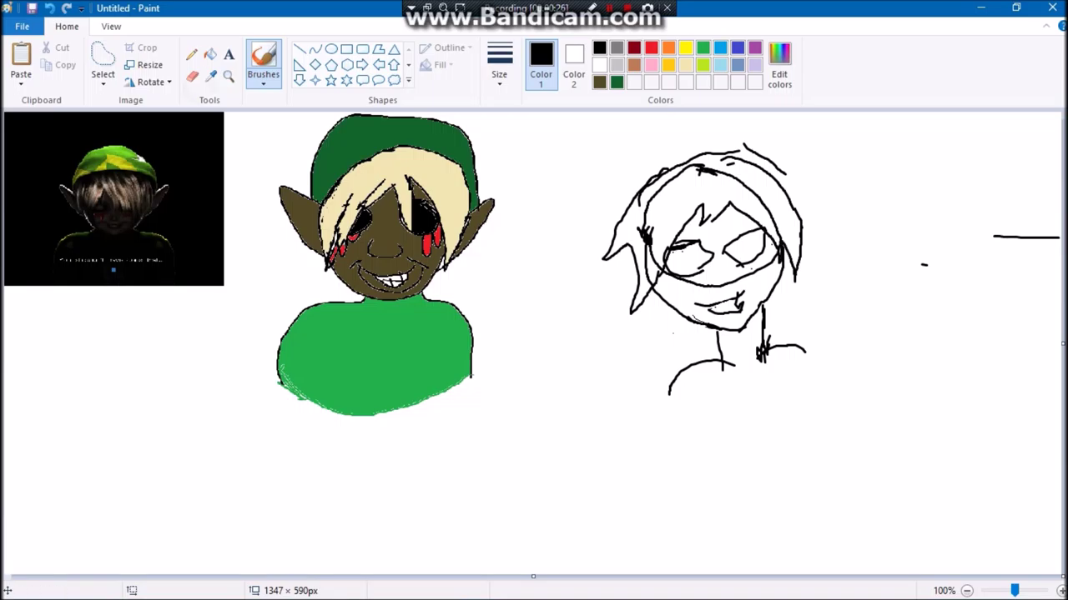
Erase the skull outline inside the hair and the stray stroke above it, and close the gap at the hair's crown in black.
left_click(193, 76)
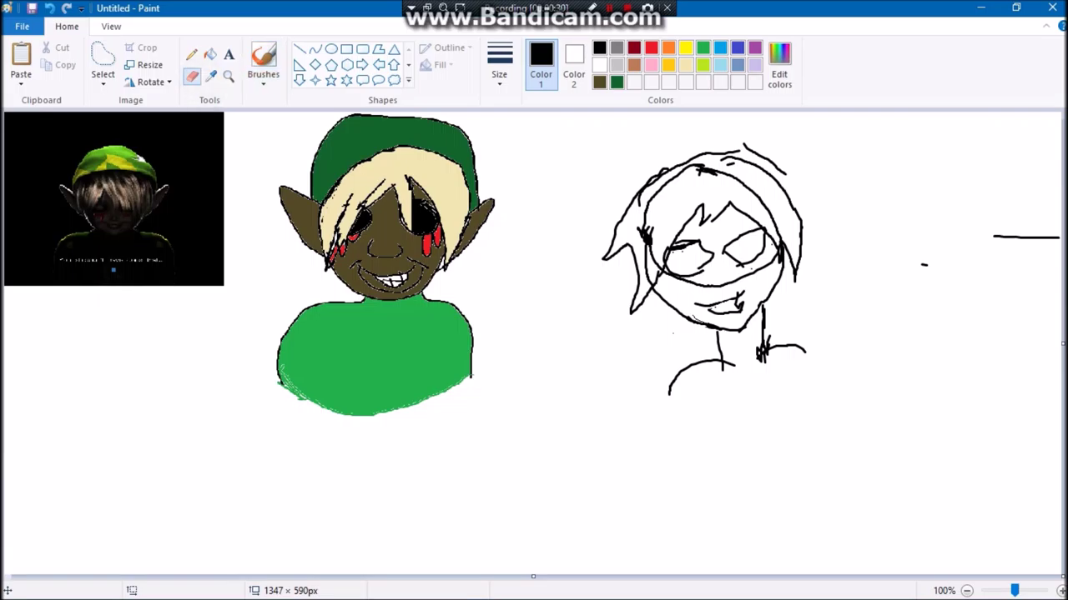
left_click_drag(647, 251, 647, 210)
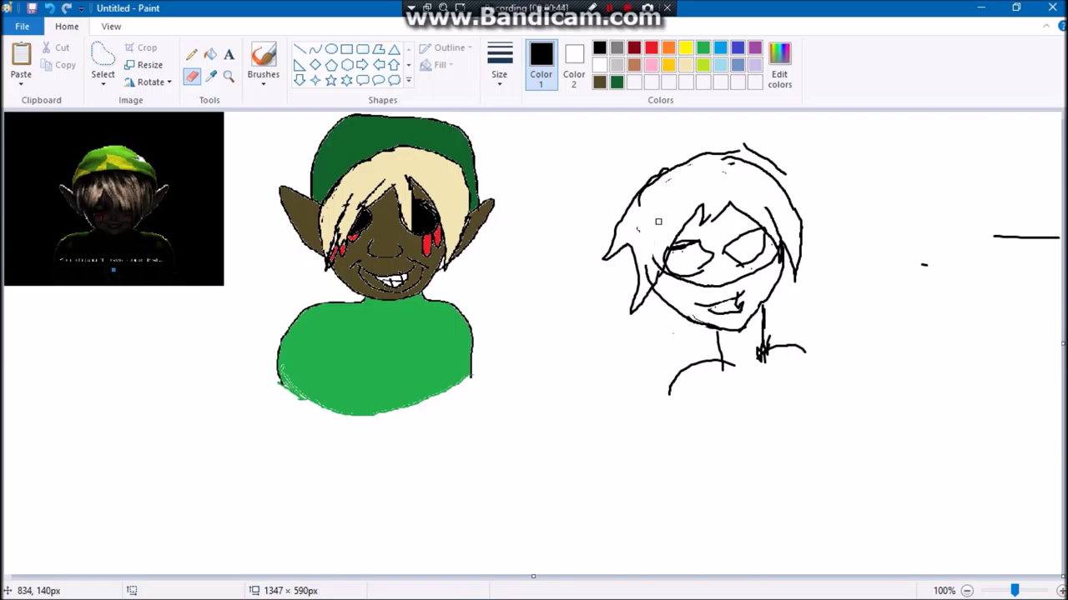
mouse_move(800, 180)
left_mouse_down()
mouse_move(769, 173)
mouse_move(735, 138)
left_mouse_up()
left_click(263, 59)
mouse_move(722, 152)
left_mouse_down()
mouse_move(742, 169)
mouse_move(723, 153)
left_mouse_up()
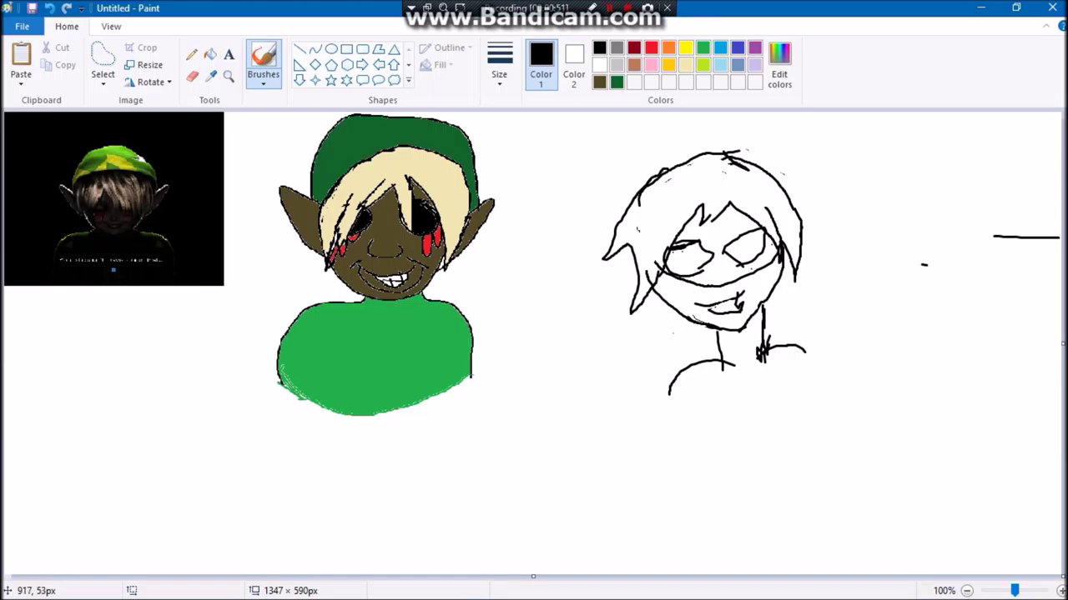
left_click(211, 76)
left_click(193, 75)
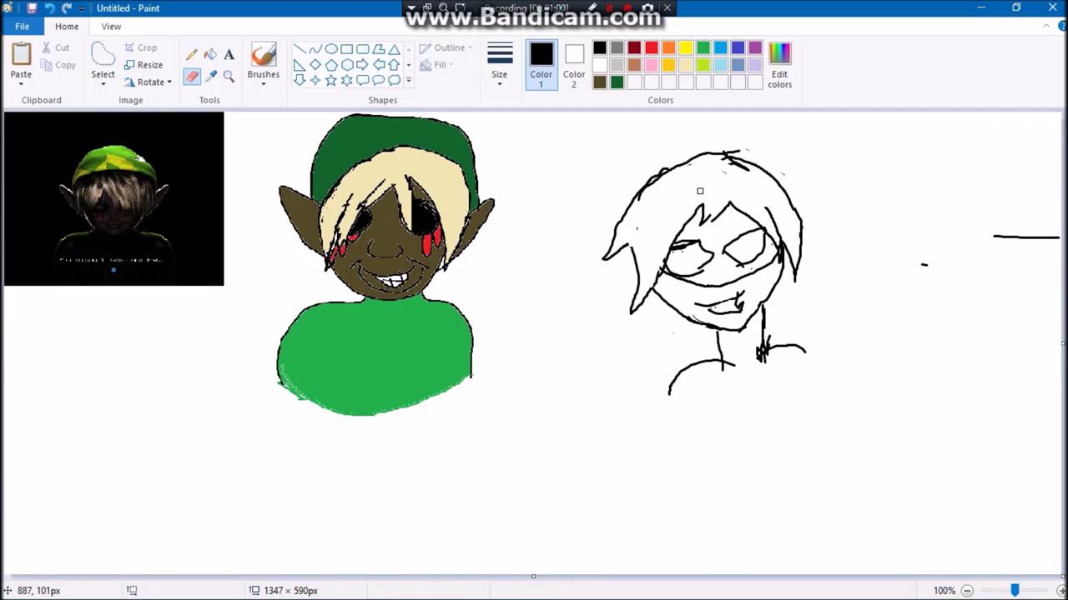
left_click(263, 60)
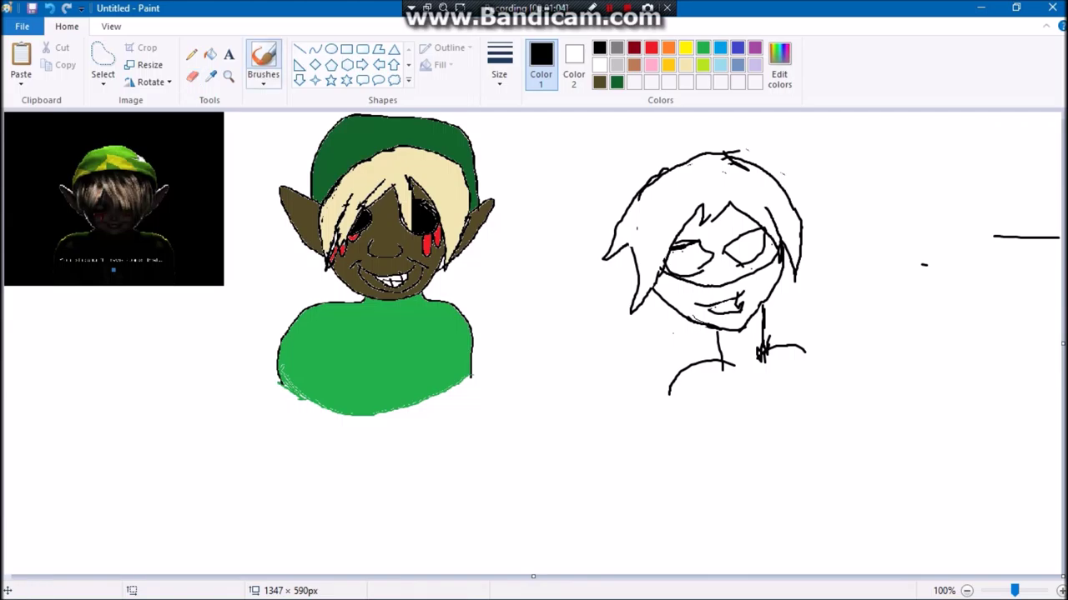
Draw a rounded cap outline in black over the second character's hair, curving down to the hair on both sides.
left_click_drag(633, 195, 618, 227)
left_click_drag(636, 184, 624, 214)
mouse_move(634, 185)
left_mouse_down()
mouse_move(680, 141)
mouse_move(763, 129)
mouse_move(808, 148)
mouse_move(802, 221)
left_mouse_up()
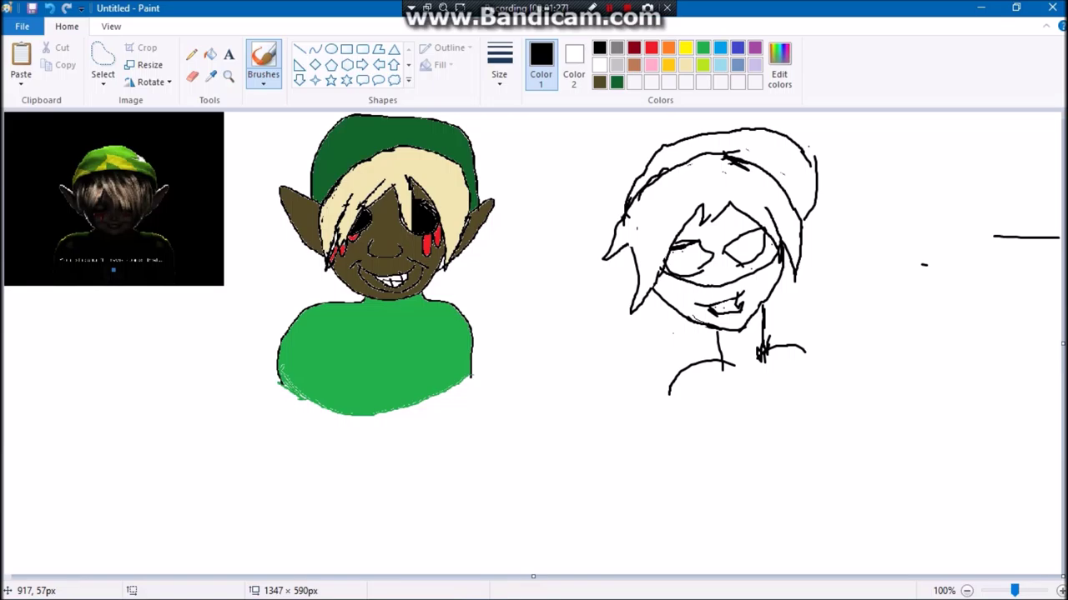
left_click_drag(725, 350, 764, 330)
key("ctrl+z")
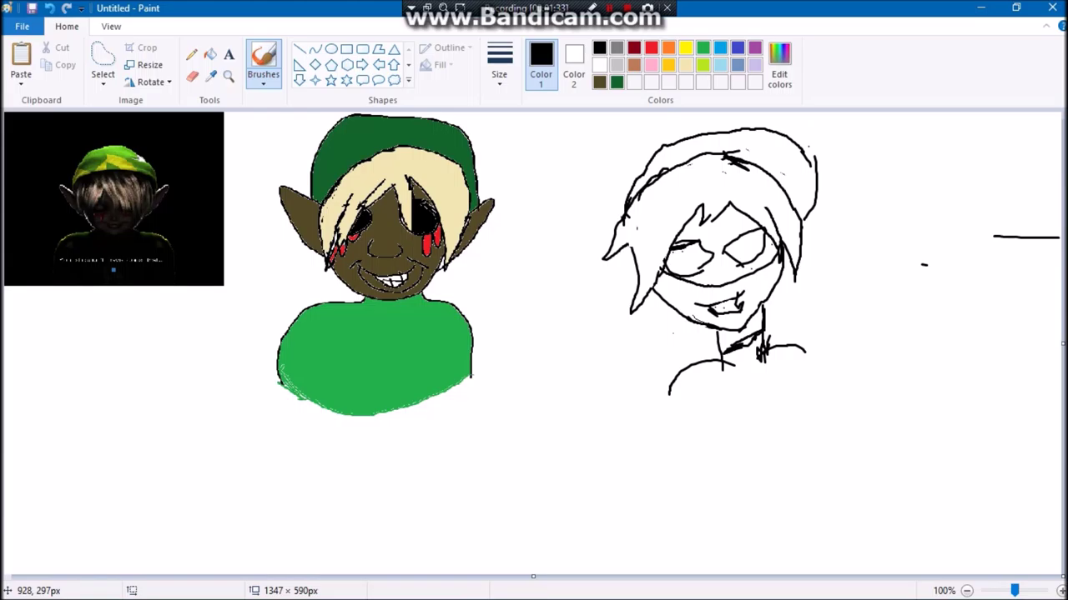
left_click_drag(843, 157, 836, 165)
left_click(210, 54)
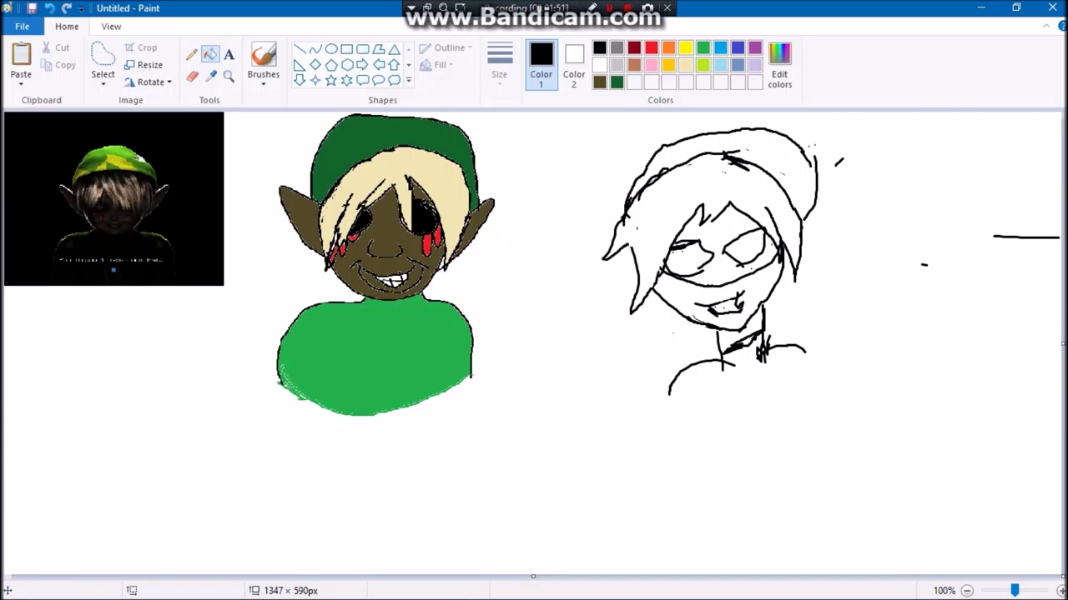
left_click(263, 67)
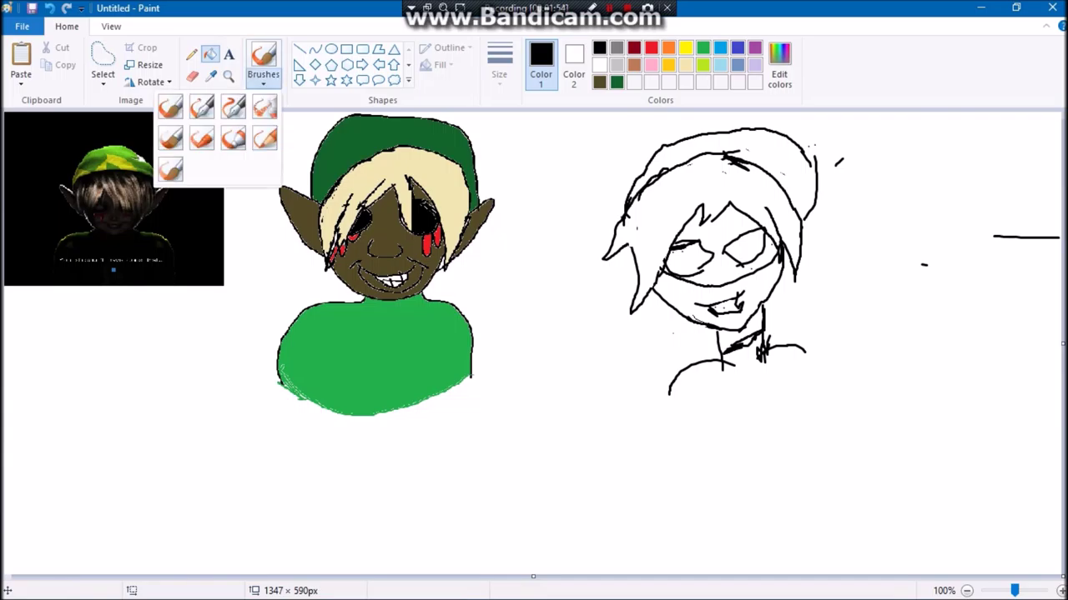
left_click(787, 286)
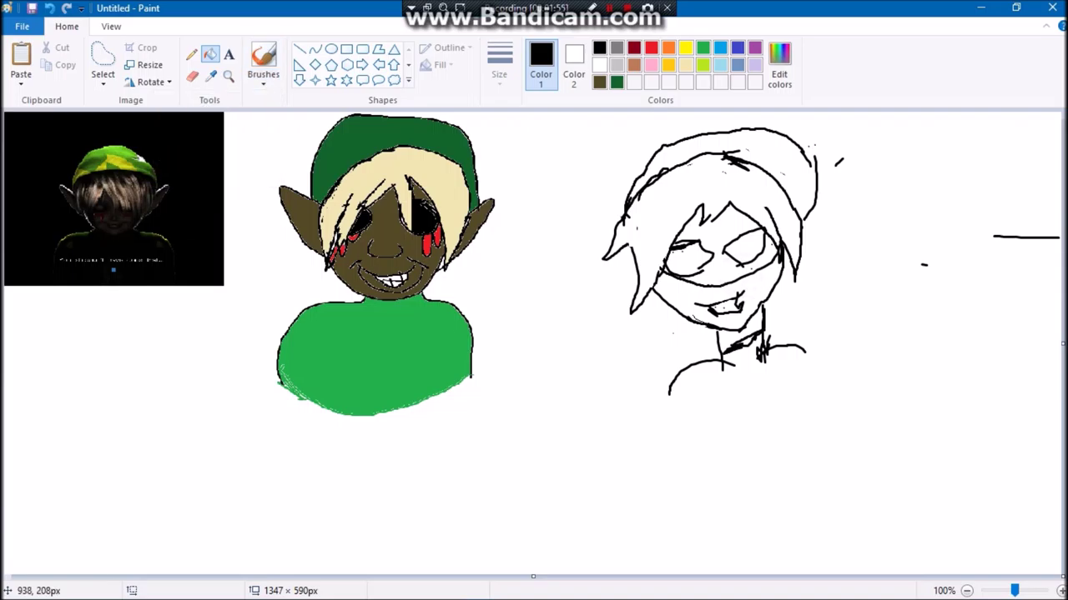
Erase the curved line across the face and the slanted stroke inside the neck, retouching the right jaw edge in black.
left_click(192, 76)
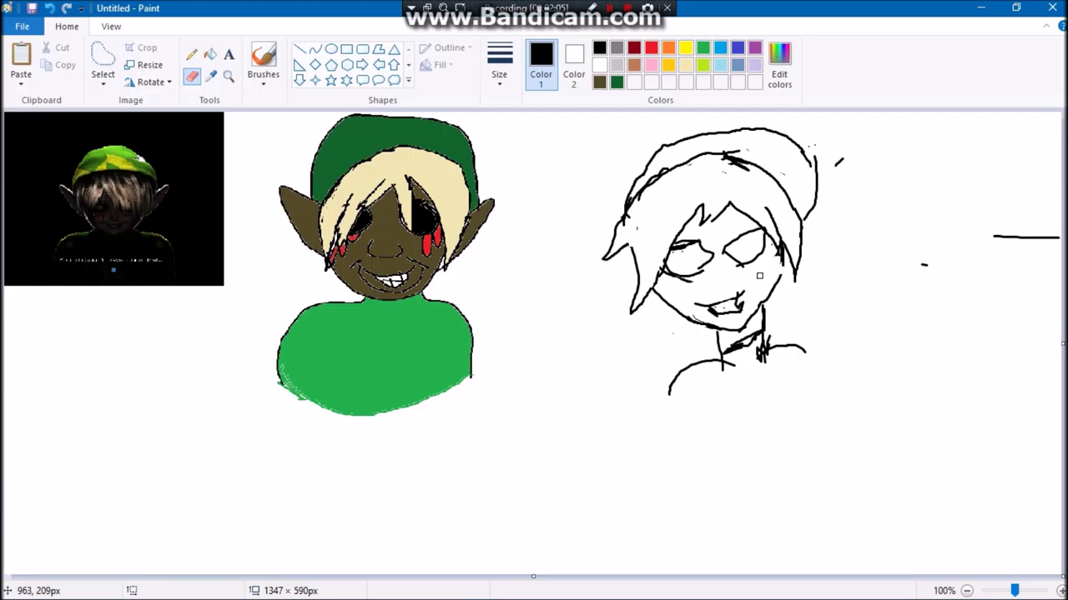
left_click(263, 61)
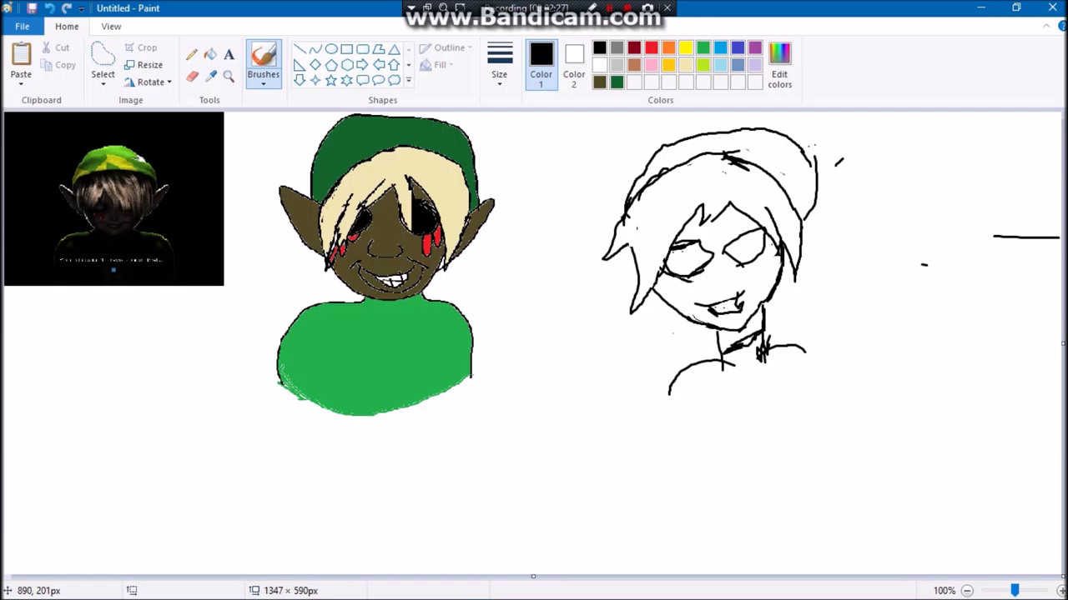
left_click(192, 75)
left_click_drag(755, 338, 731, 349)
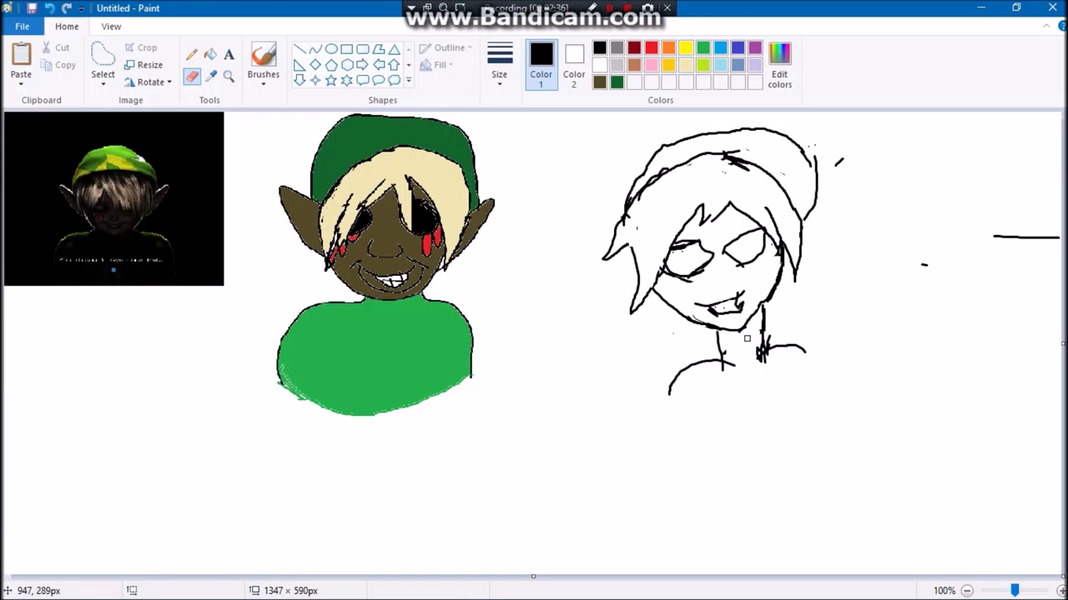
Draw a rounded torso below the shoulders and a long pointed ear on each side of the second character's head.
left_click(263, 62)
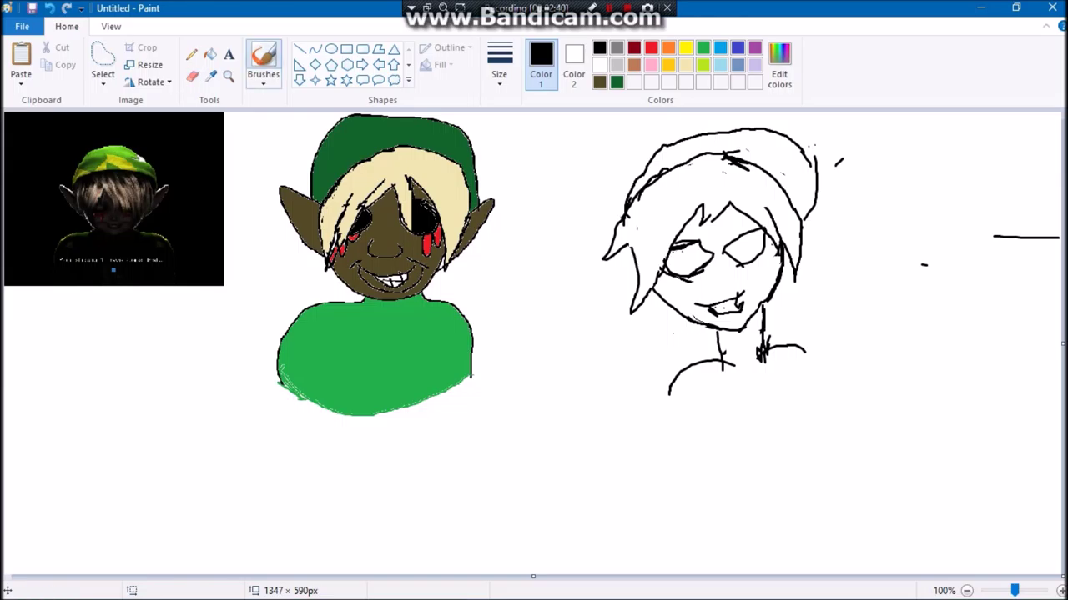
mouse_move(803, 353)
left_mouse_down()
mouse_move(825, 394)
mouse_move(822, 432)
mouse_move(790, 459)
mouse_move(763, 463)
mouse_move(690, 433)
mouse_move(673, 394)
left_mouse_up()
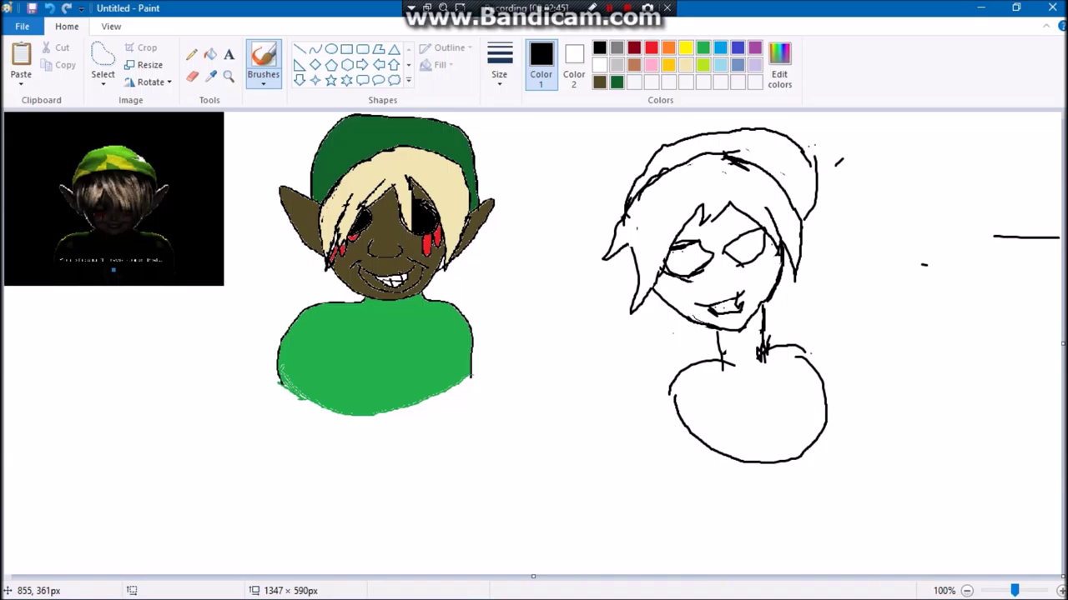
mouse_move(801, 230)
left_mouse_down()
mouse_move(854, 185)
mouse_move(801, 253)
left_mouse_up()
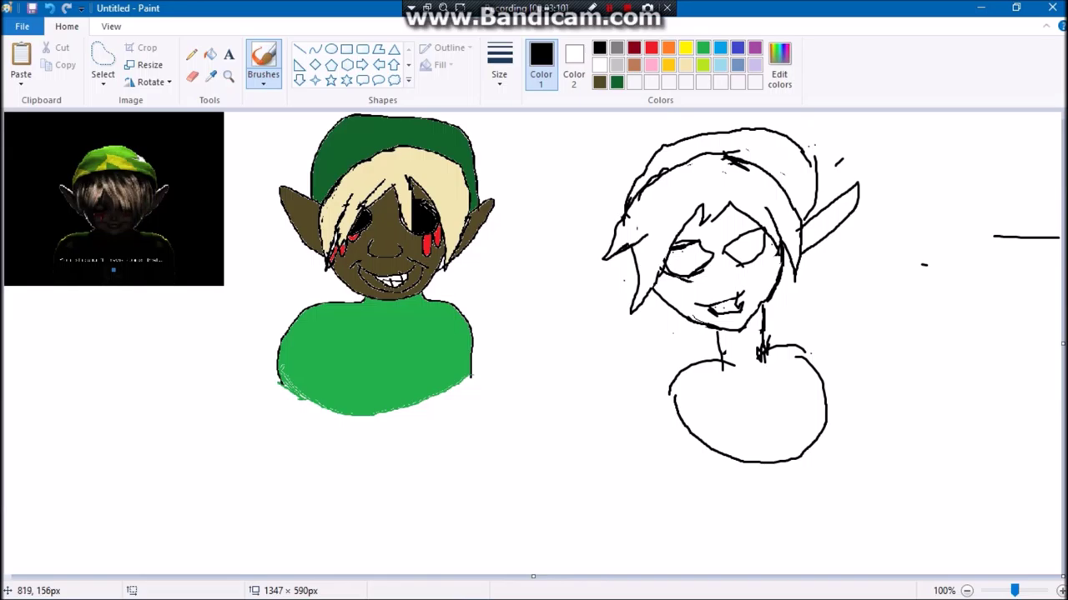
mouse_move(647, 275)
left_mouse_down()
mouse_move(552, 224)
mouse_move(618, 229)
left_mouse_up()
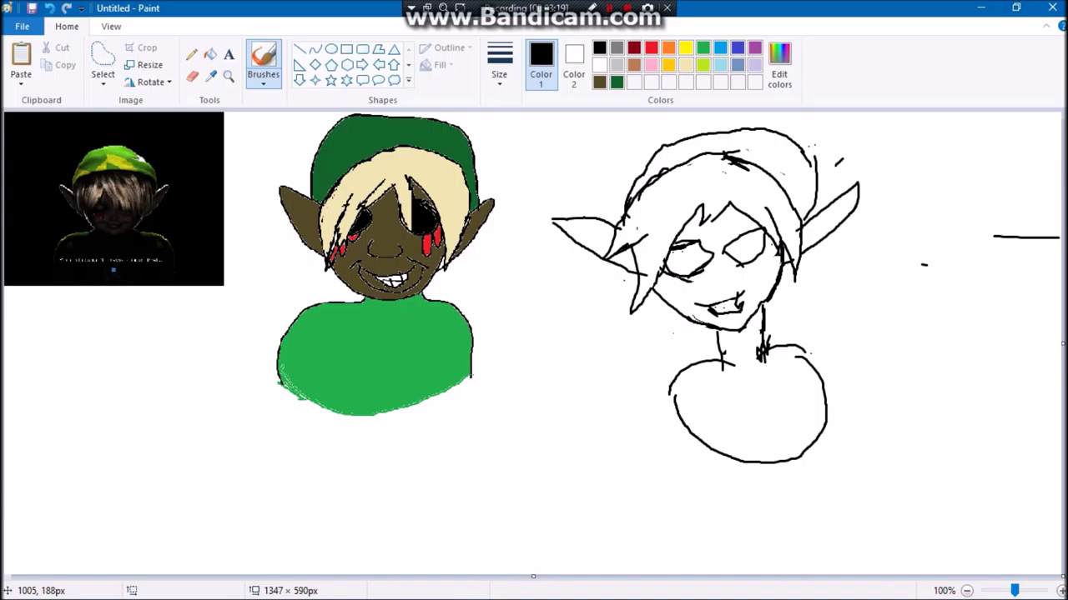
Erase the stray marks beyond the second character's head and close the gap in the cap's right edge in black.
left_click(192, 76)
mouse_move(1008, 237)
left_mouse_down()
mouse_move(1031, 226)
mouse_move(1026, 237)
left_mouse_up()
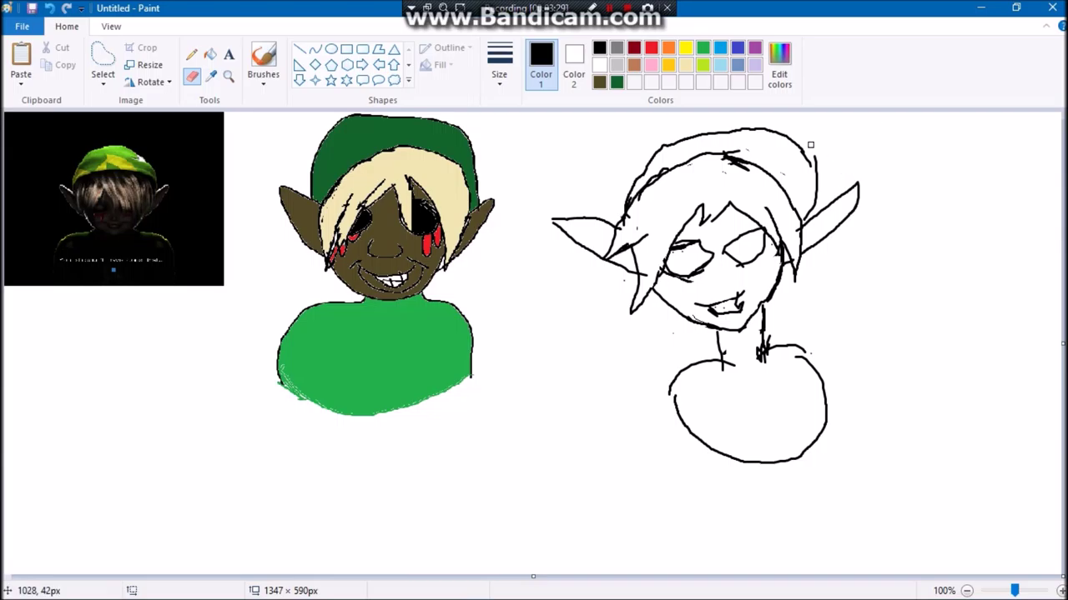
left_click(263, 63)
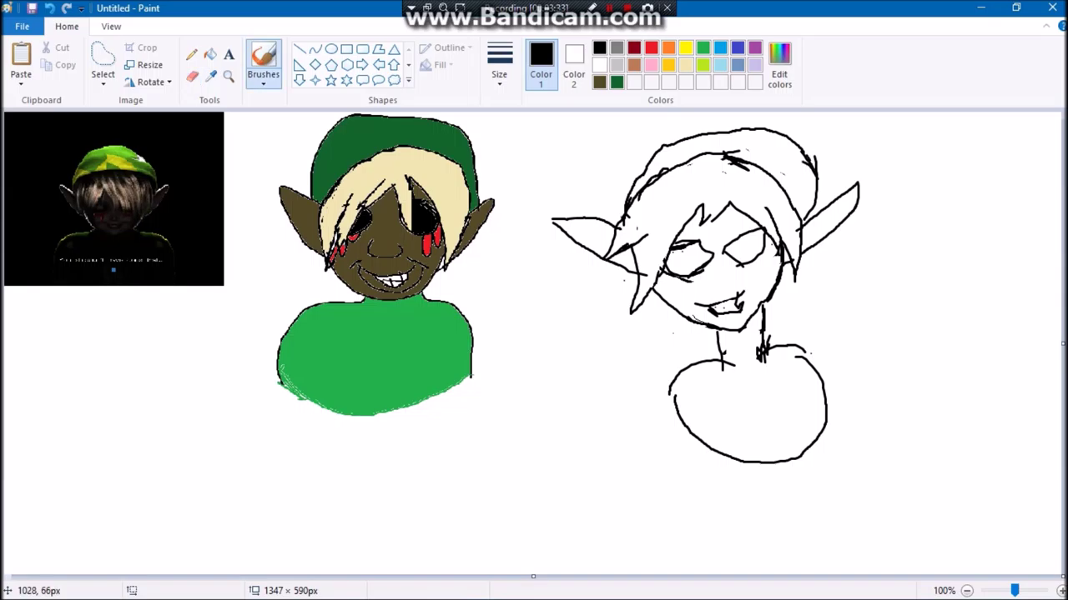
Clean up and thicken the cap's right edge with the eraser and black brush, also closing the right shoulder gap.
left_click(192, 75)
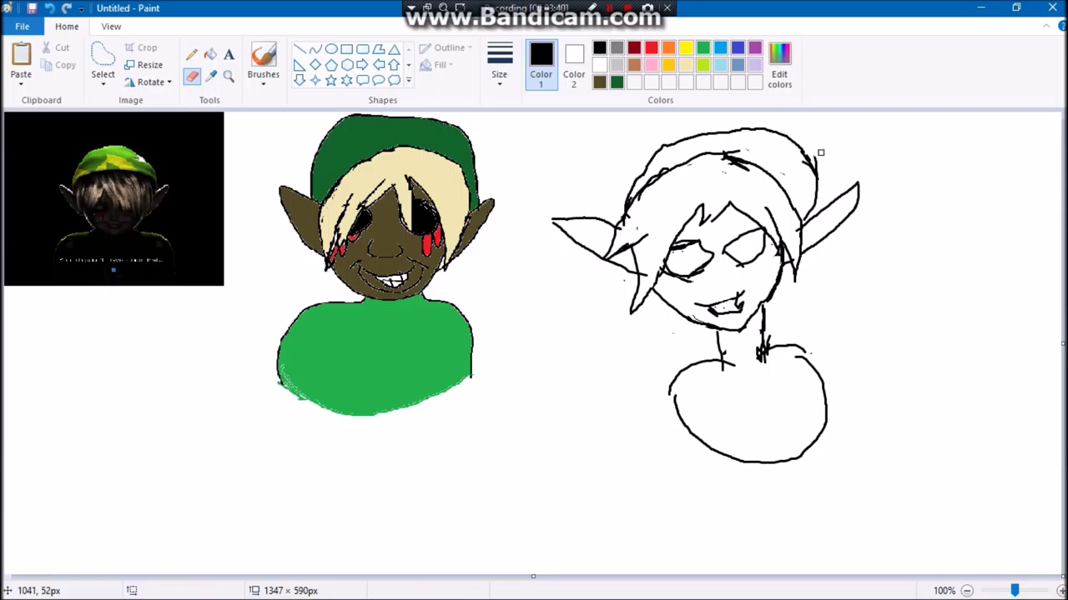
left_click_drag(821, 157, 809, 159)
left_click(263, 60)
left_click_drag(821, 176, 808, 159)
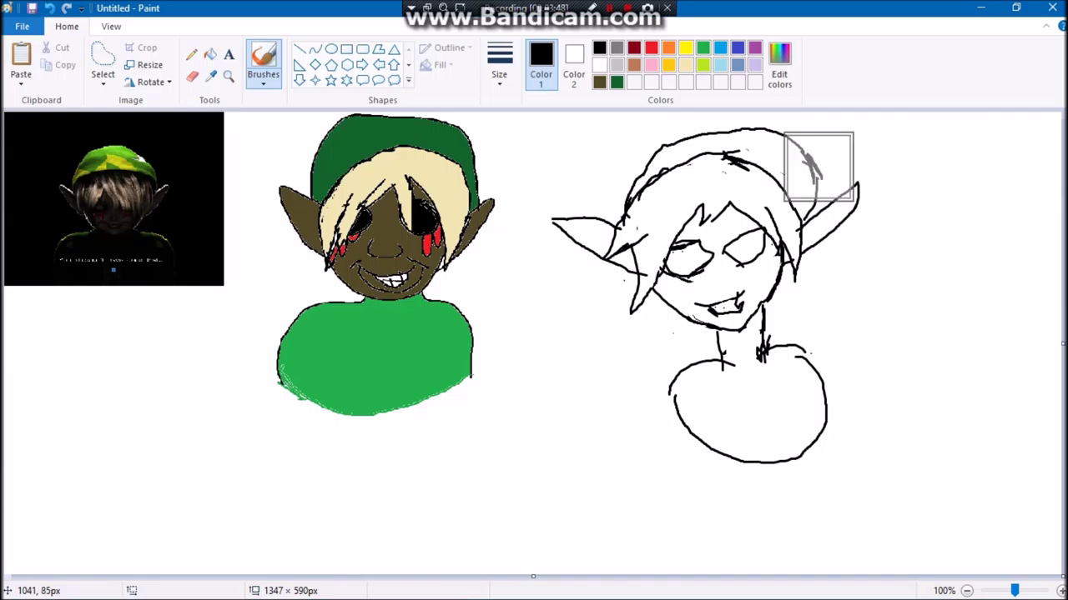
left_click_drag(823, 183, 821, 168)
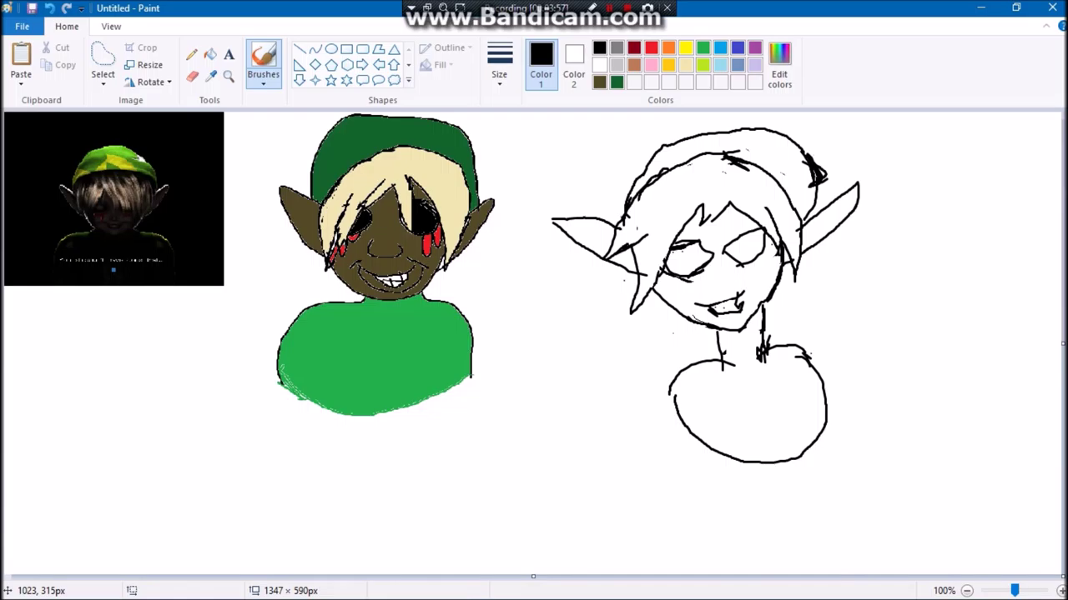
left_click(191, 76)
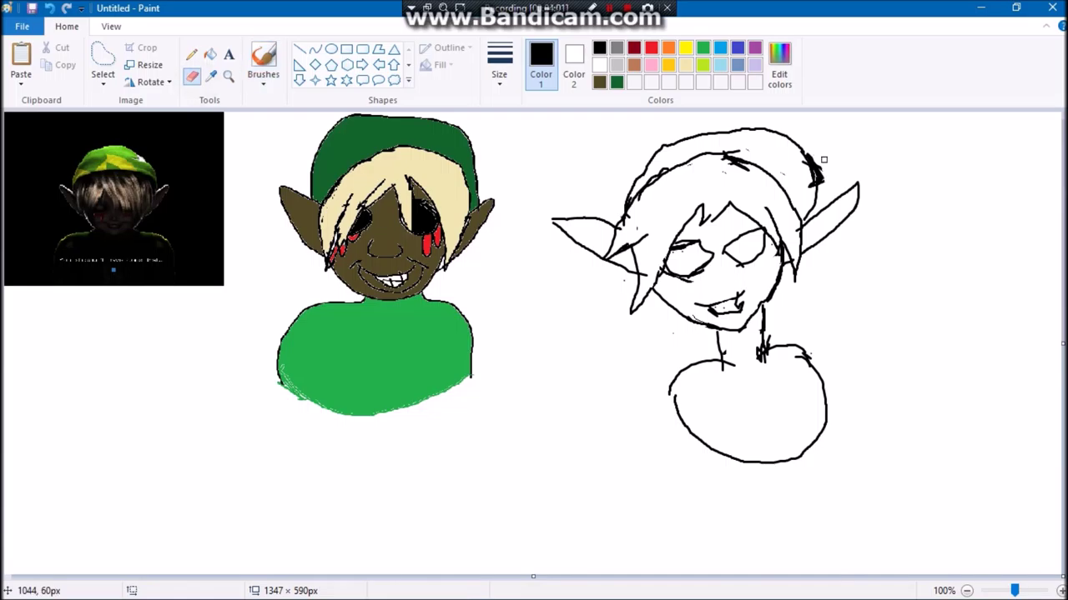
left_click_drag(828, 178, 833, 167)
Draw inner-ear shapes in both pointed ears and close the torso outline at the left shoulder and neckline in black.
left_click(262, 60)
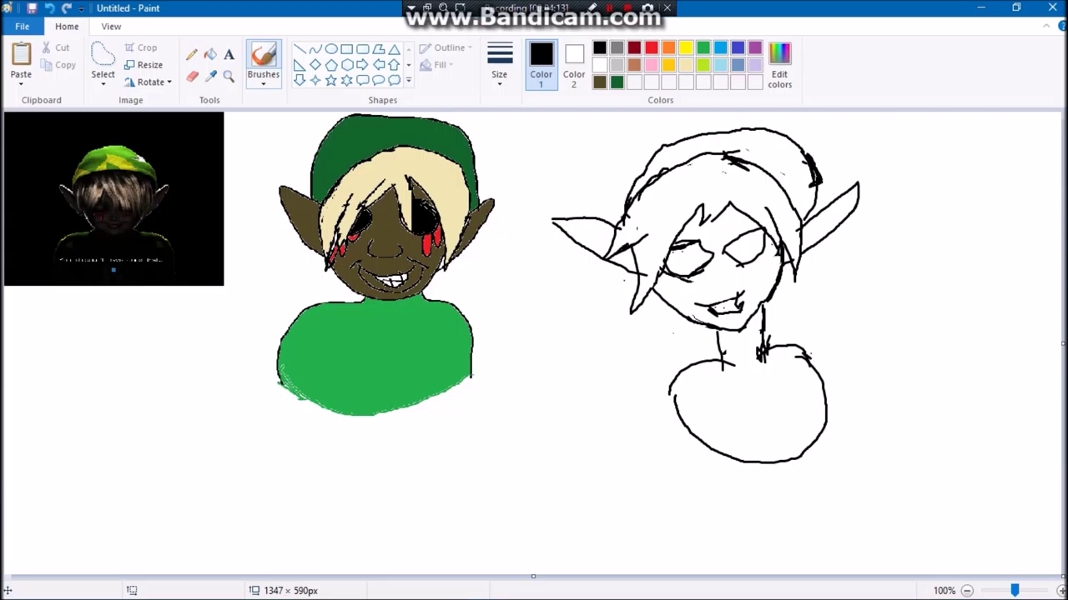
left_click_drag(844, 205, 820, 233)
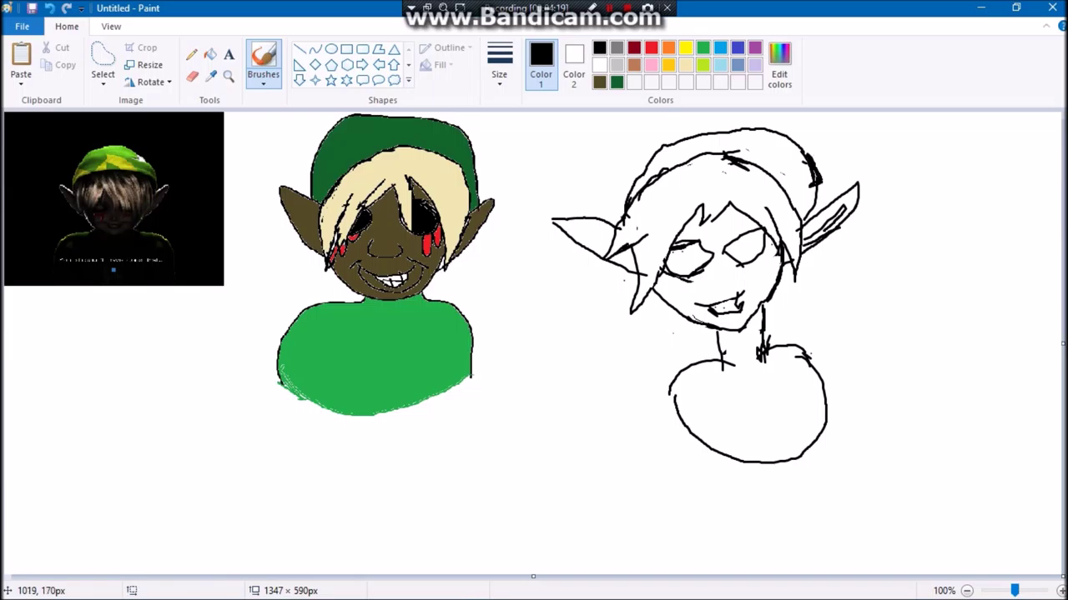
mouse_move(605, 243)
left_mouse_down()
mouse_move(593, 234)
mouse_move(614, 232)
left_mouse_up()
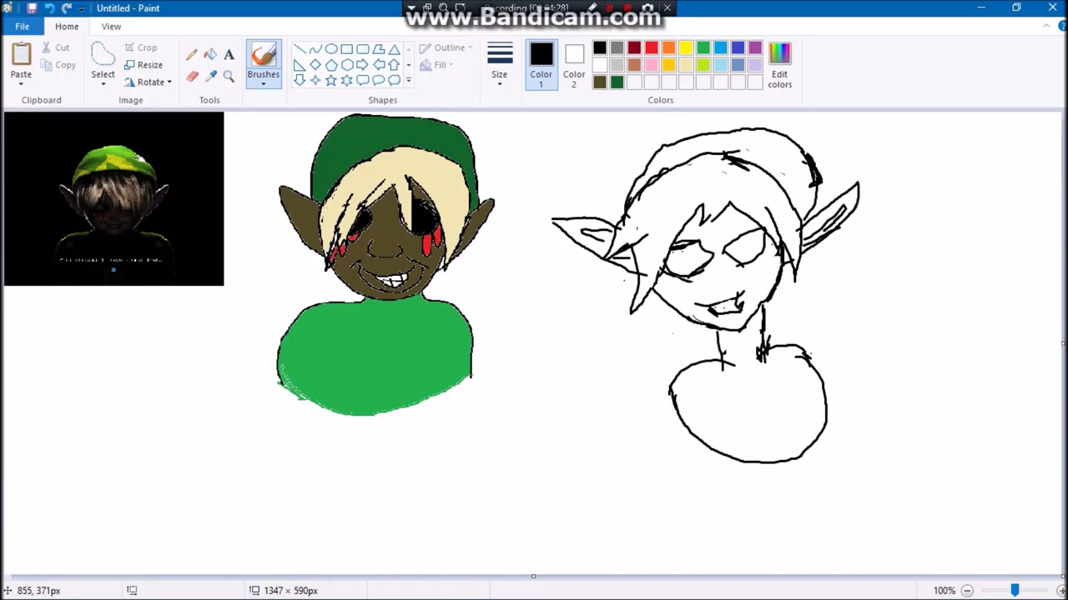
left_click_drag(722, 356, 761, 353)
Fill the second character's torso with the custom dark green.
left_click(616, 82)
left_click(209, 54)
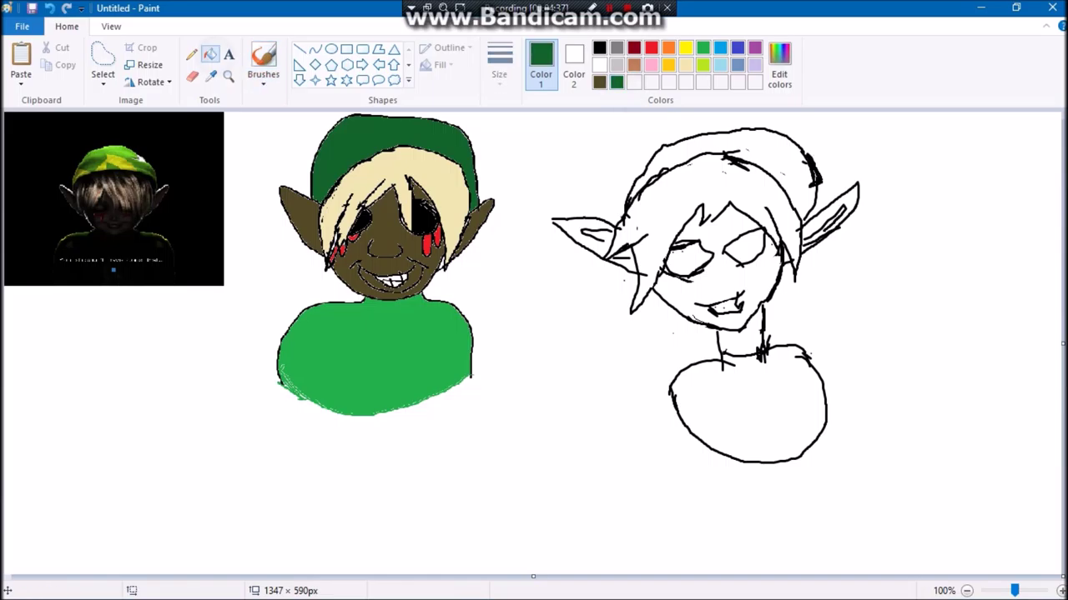
left_click(778, 434)
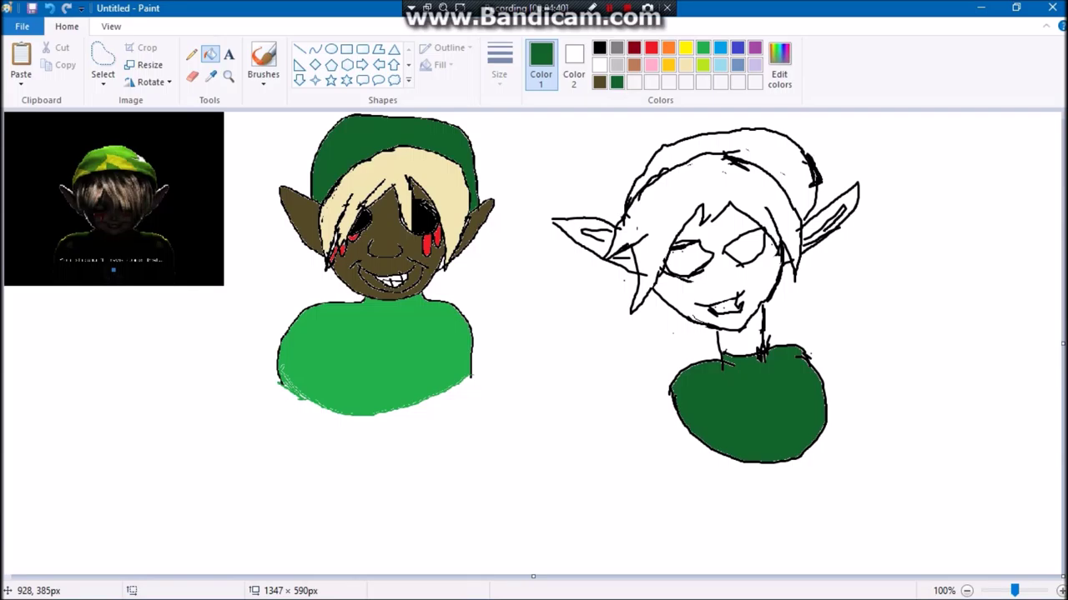
Draw two dripping tear streaks under each of the second character's eyes with the black brush.
left_click(262, 63)
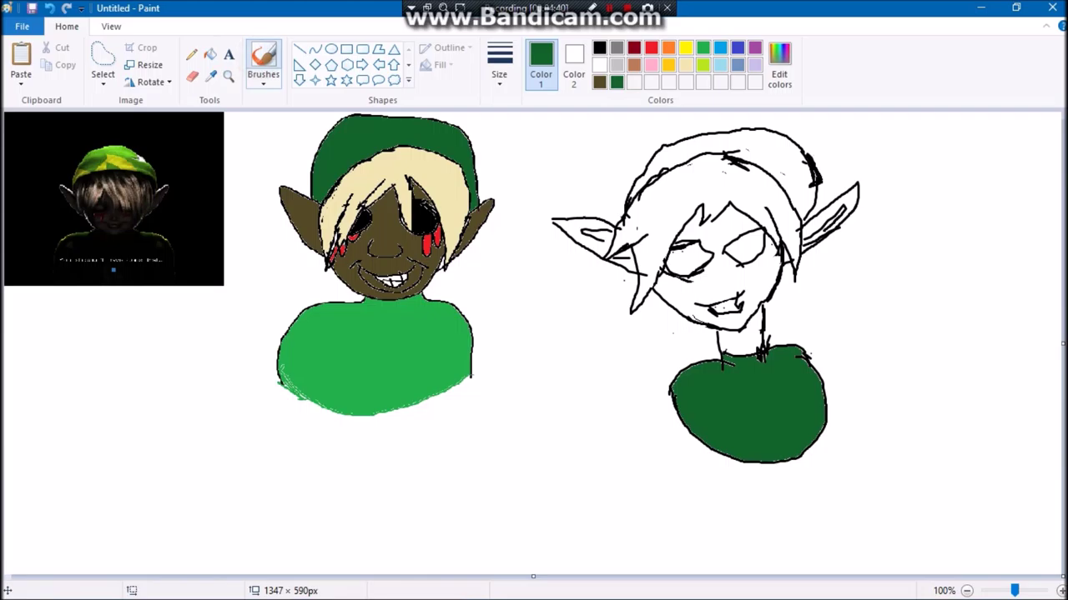
left_click(599, 48)
left_click_drag(744, 267, 763, 285)
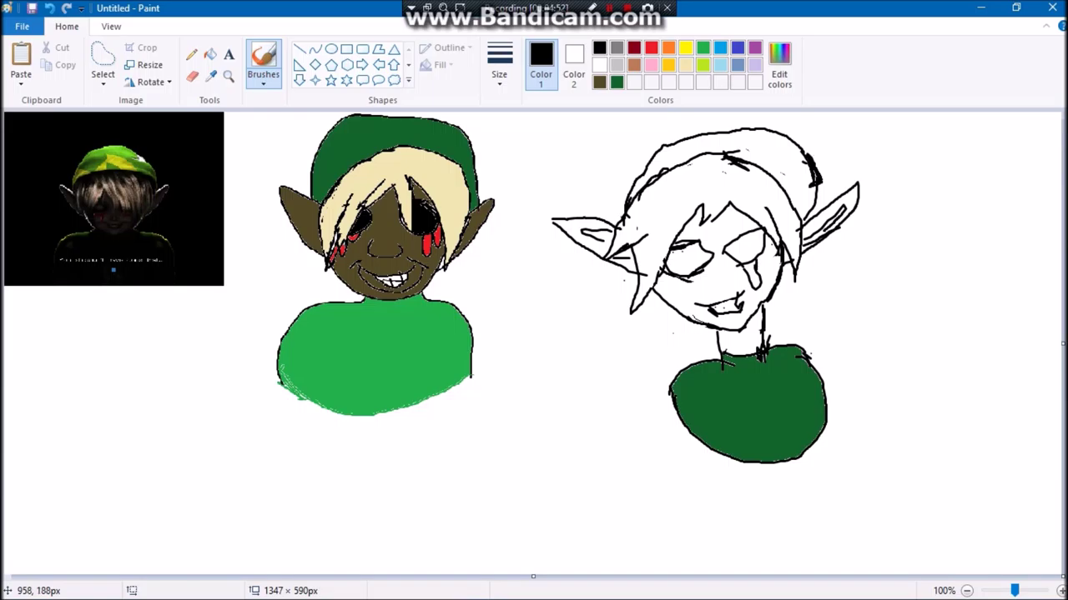
left_click_drag(767, 254, 753, 282)
mouse_move(670, 275)
left_mouse_down()
mouse_move(681, 293)
mouse_move(689, 276)
mouse_move(705, 292)
left_mouse_up()
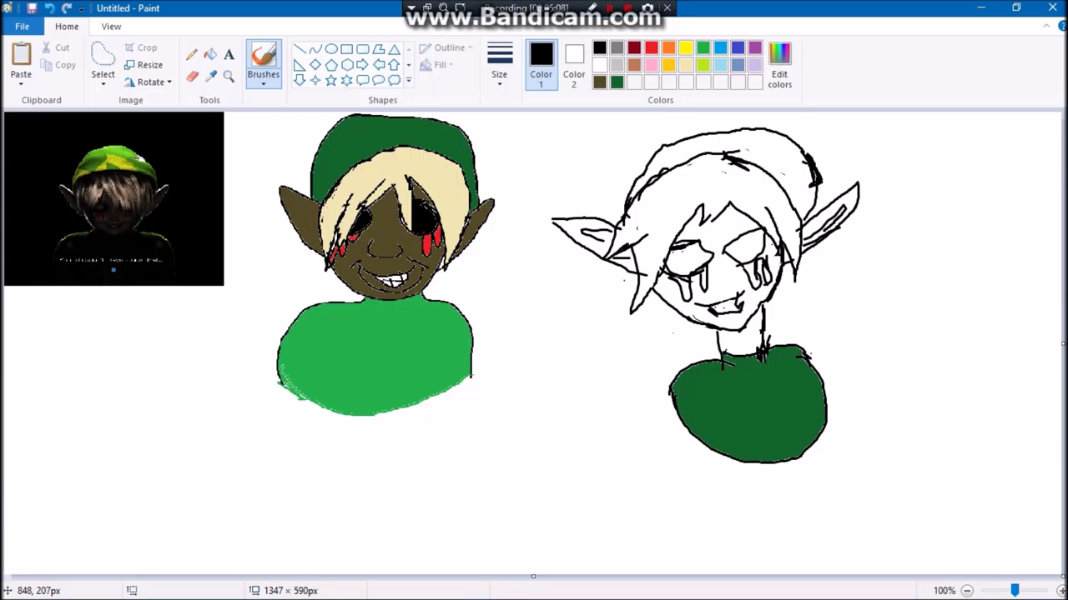
Fill both of the second character's eyes with black and set the fill colour to red.
left_click(210, 54)
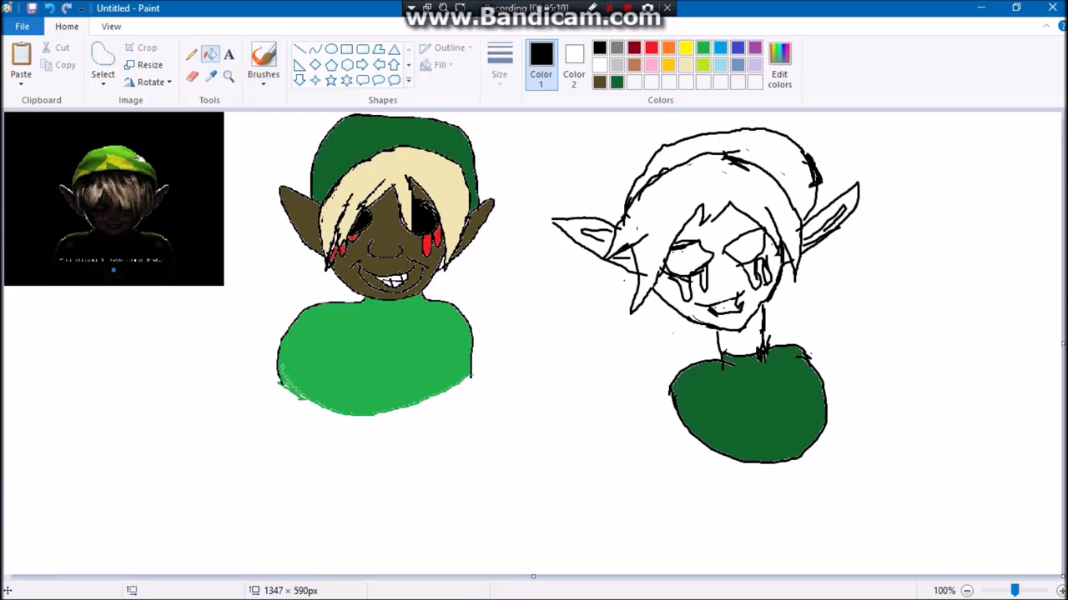
left_click(755, 244)
left_click(678, 265)
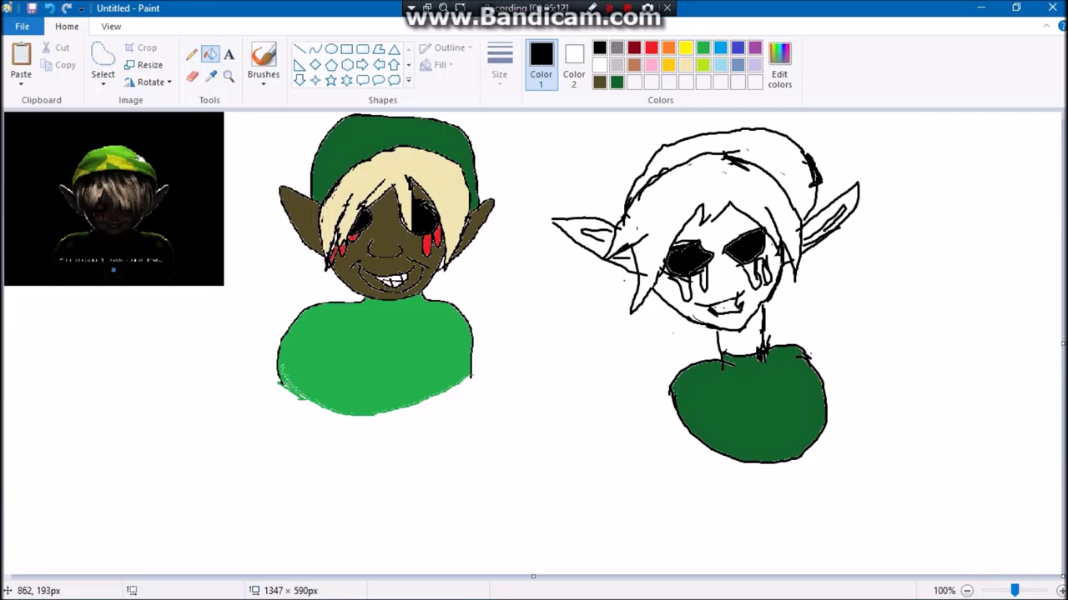
left_click(651, 48)
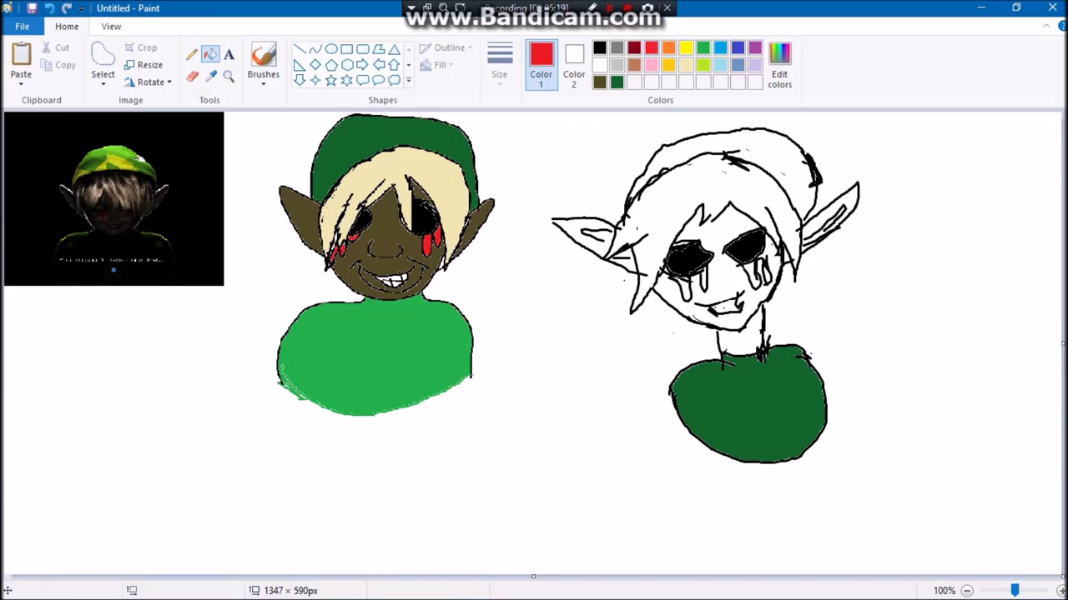
left_click(792, 287)
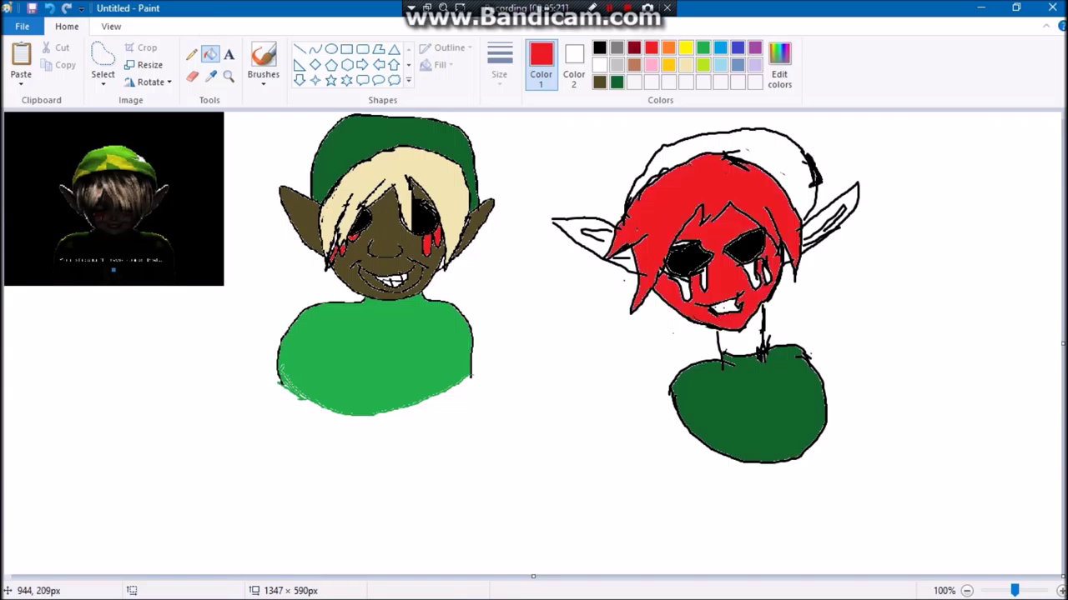
left_click(834, 300)
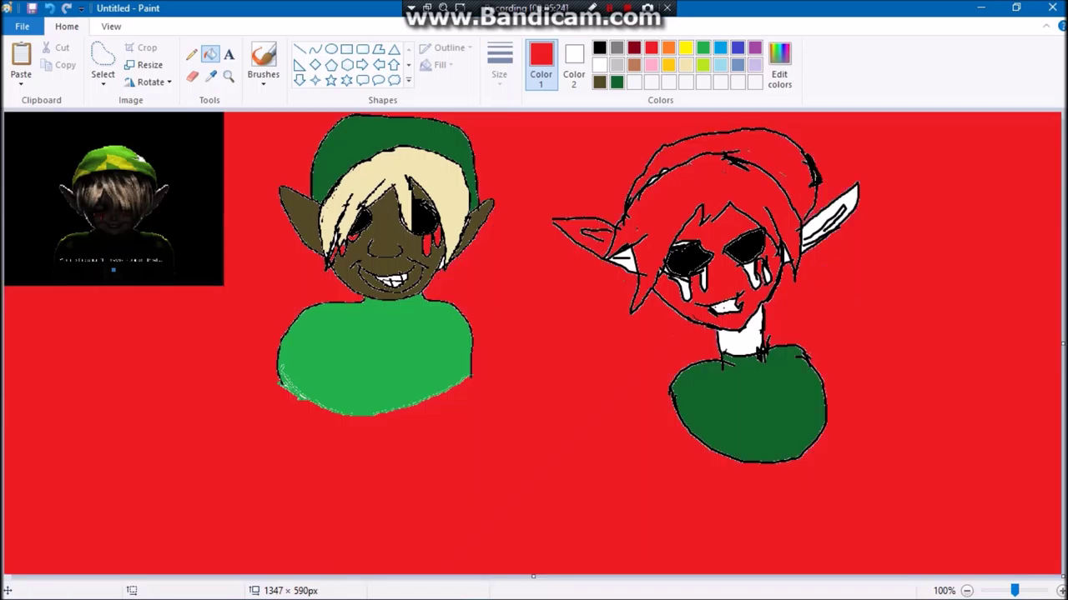
key("ctrl+z")
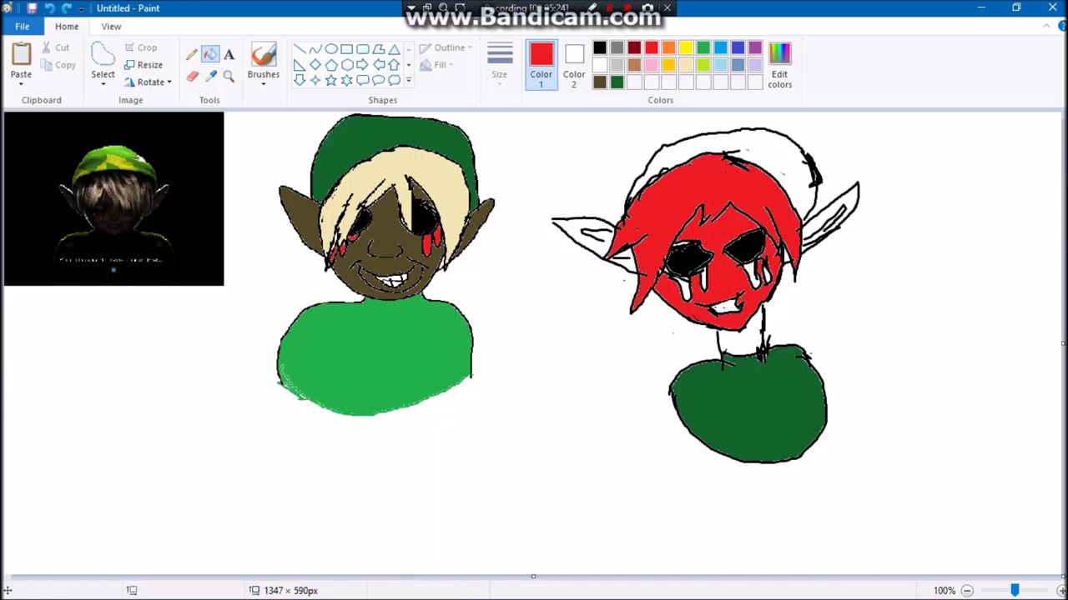
key("ctrl+z")
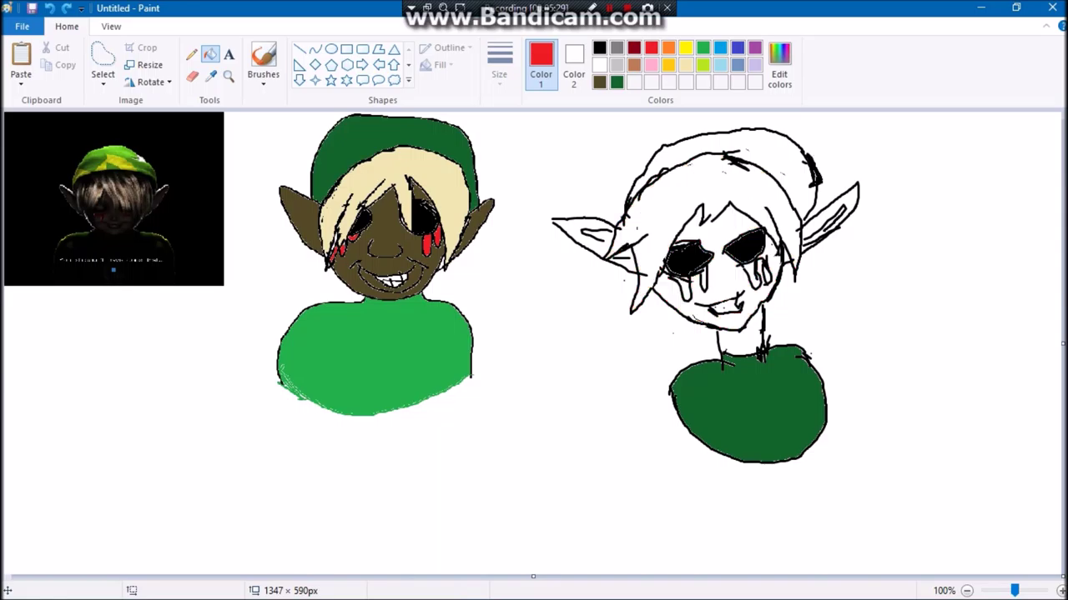
Fill the four tear streaks under the second character's eyes with red, undoing the stray red fill across the face and hair.
left_click(683, 286)
left_click(704, 279)
left_click(751, 273)
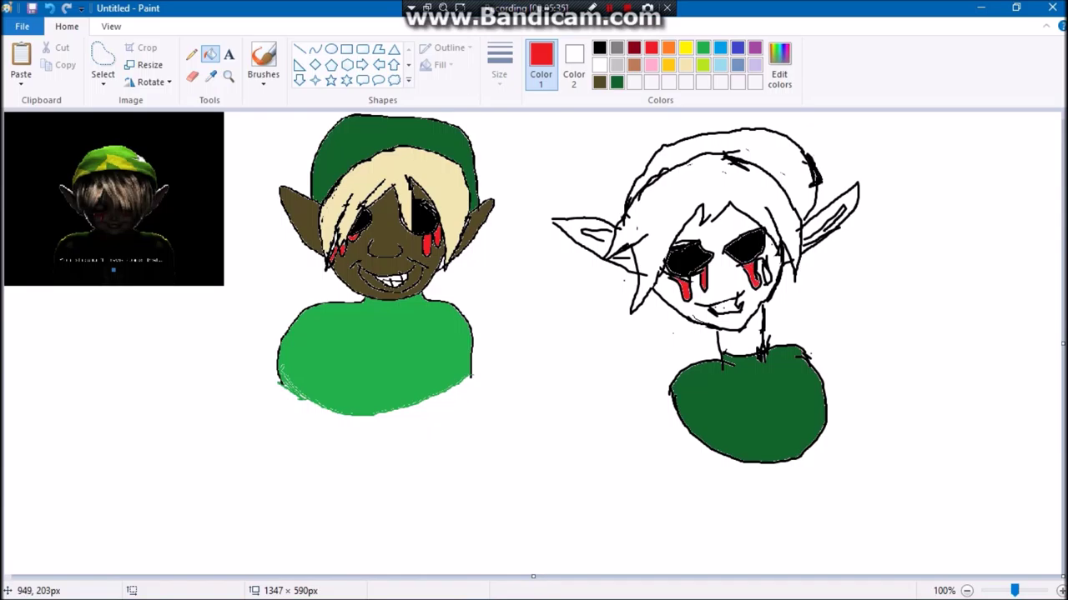
left_click(767, 276)
left_click(698, 276)
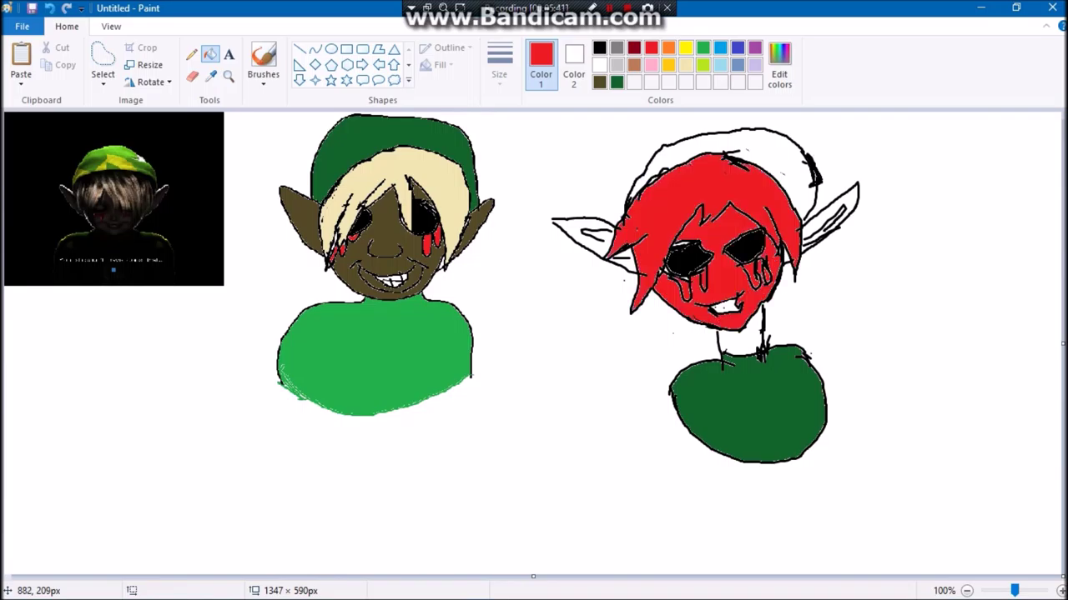
key("ctrl+z")
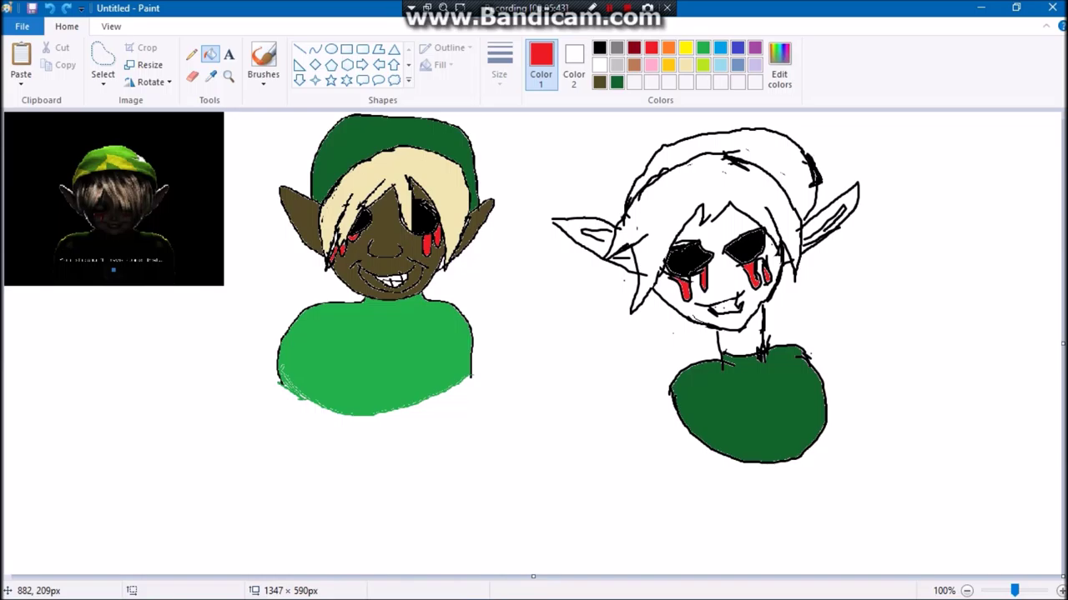
left_click(685, 47)
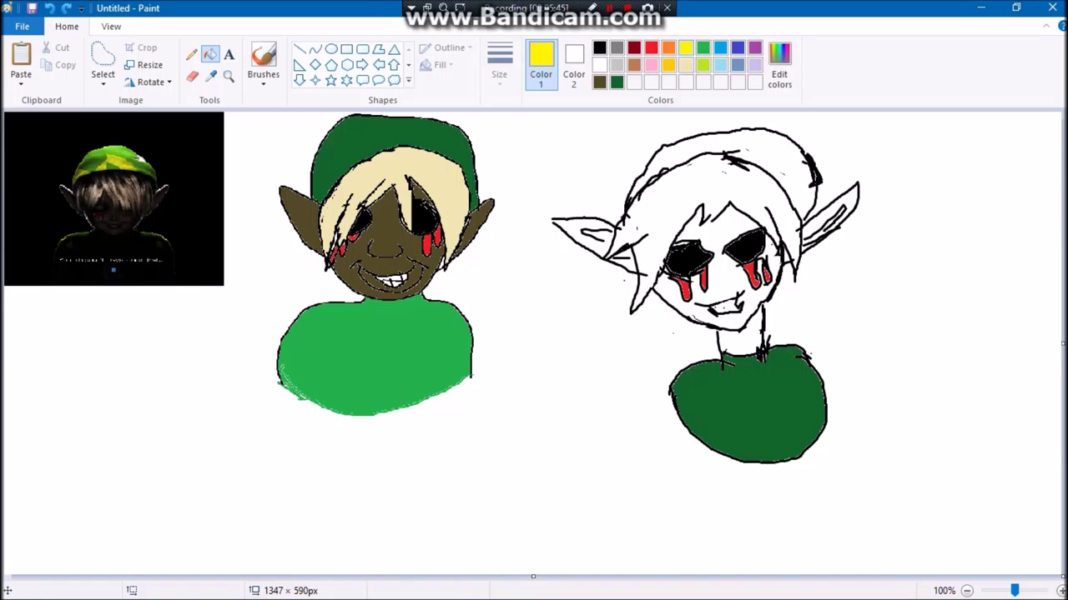
left_click(666, 201)
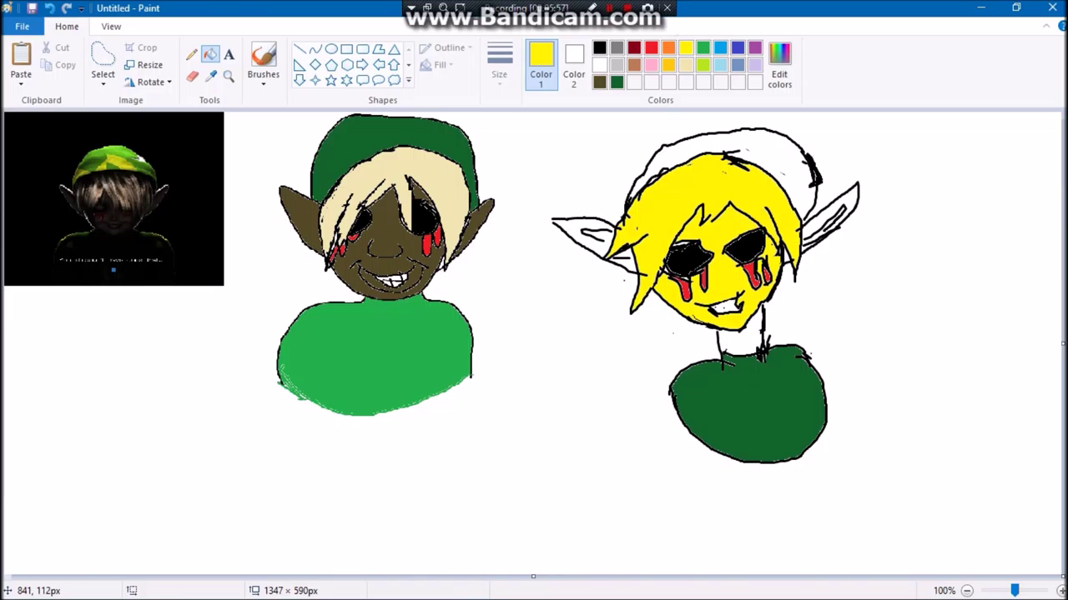
key("ctrl+z")
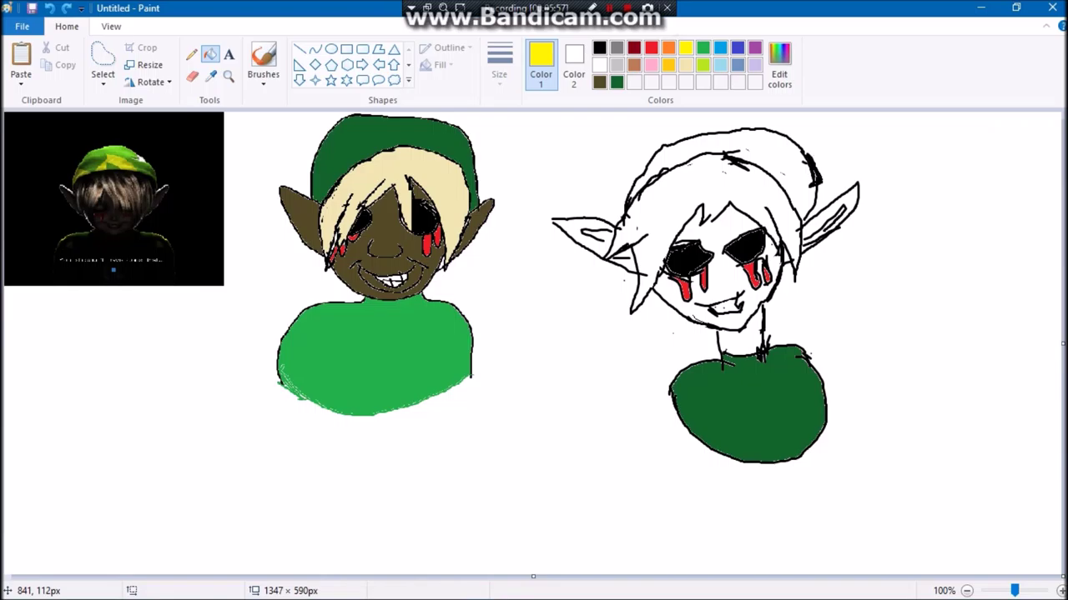
Close the gap between the second character's fringe and face with the black brush, and fill the hair with yellow.
left_click(263, 60)
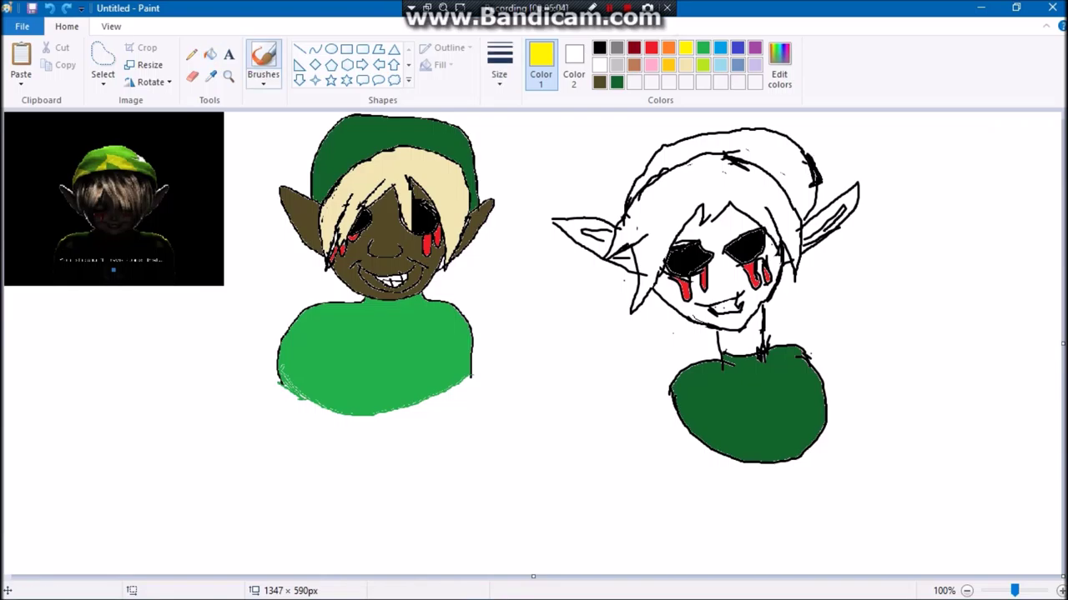
left_click(600, 48)
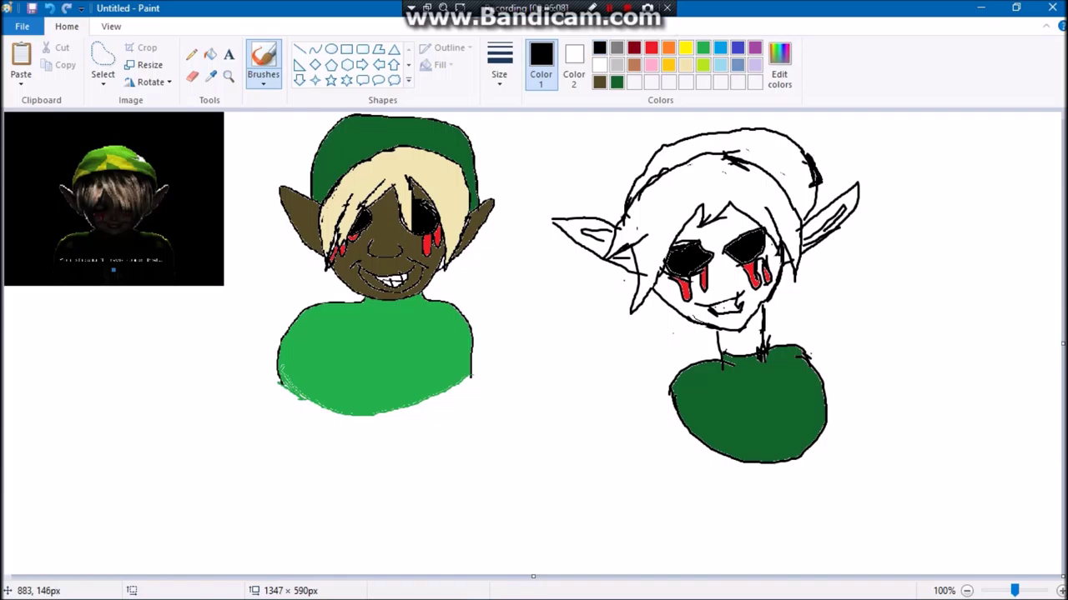
left_click(702, 47)
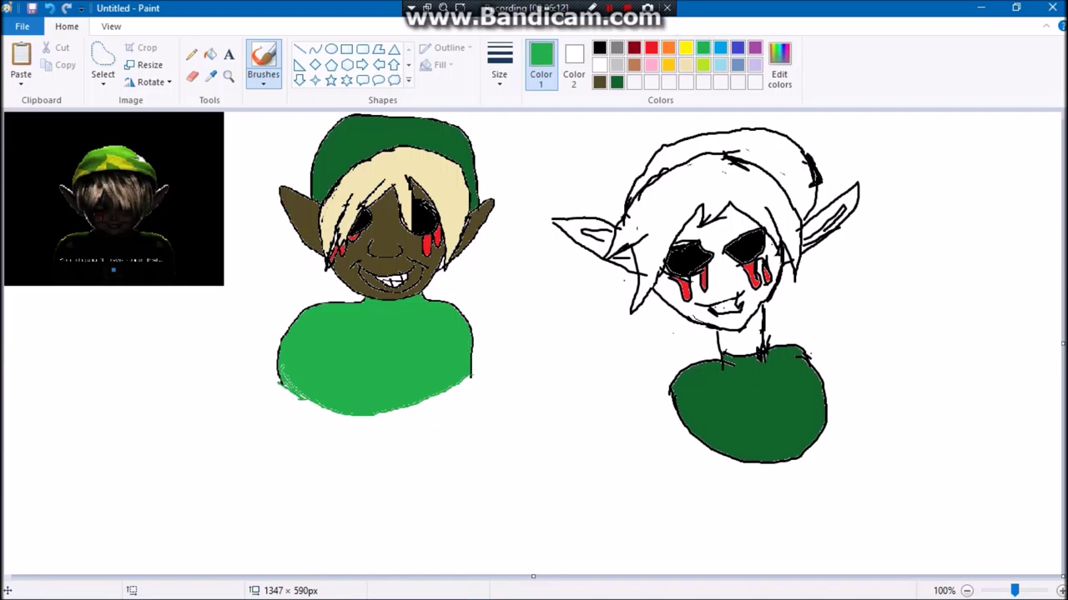
left_click(685, 48)
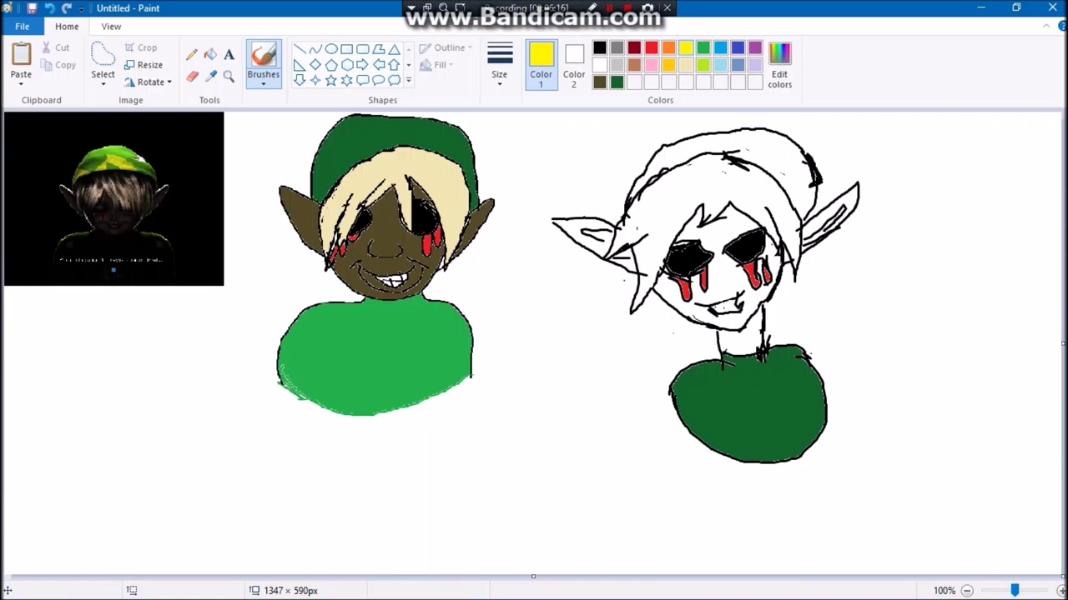
left_click(210, 54)
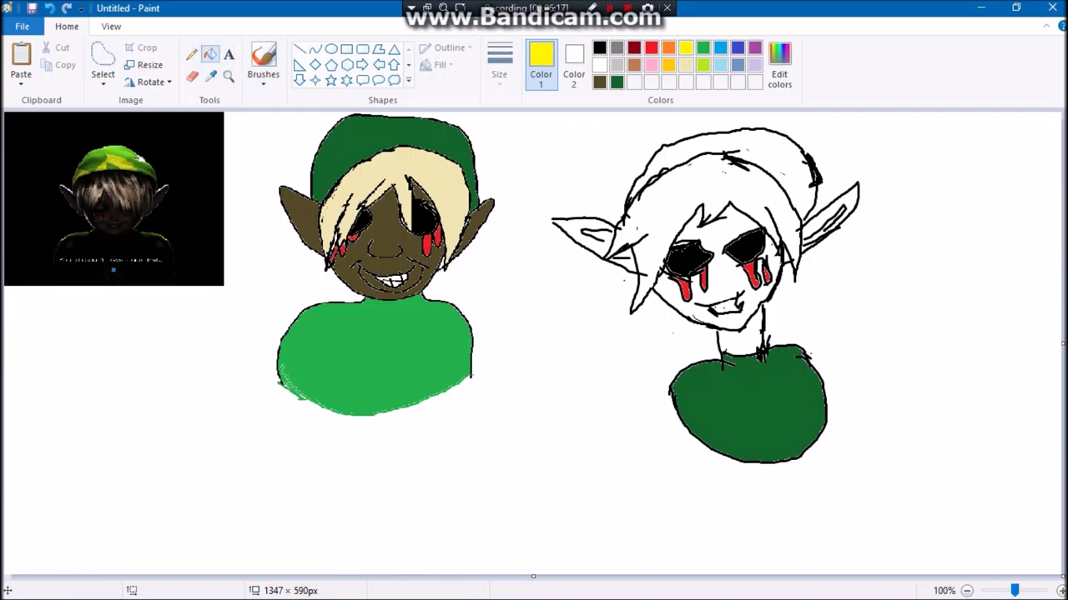
left_click(739, 195)
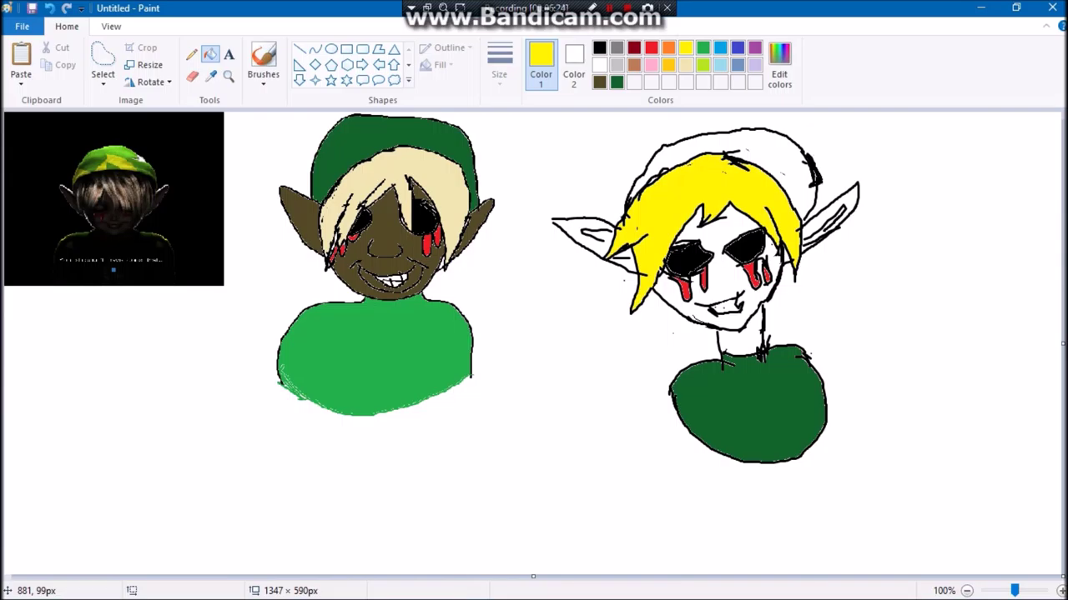
left_click(616, 81)
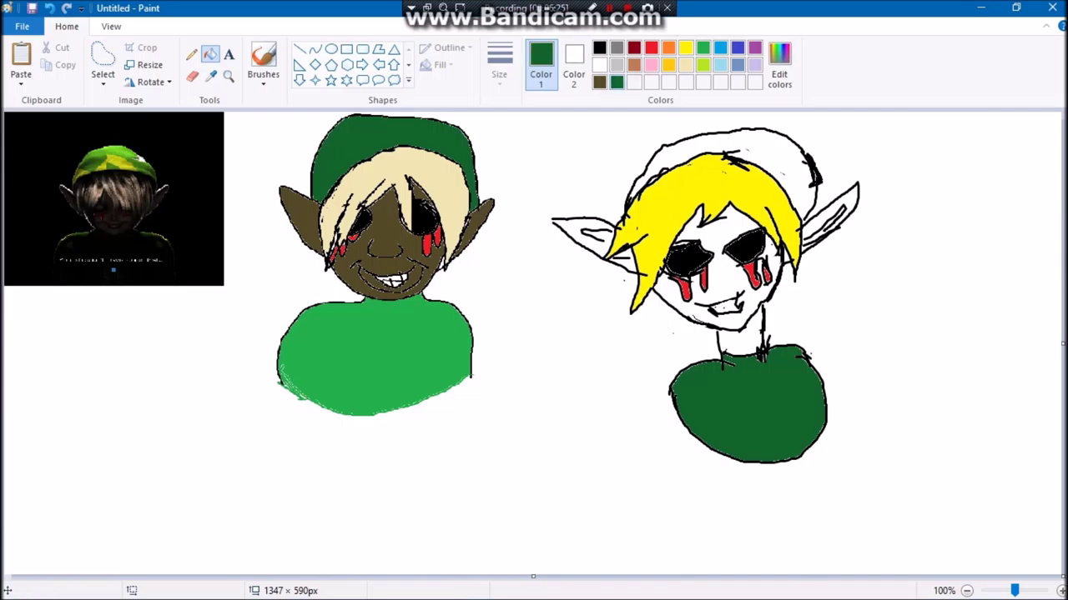
left_click(702, 47)
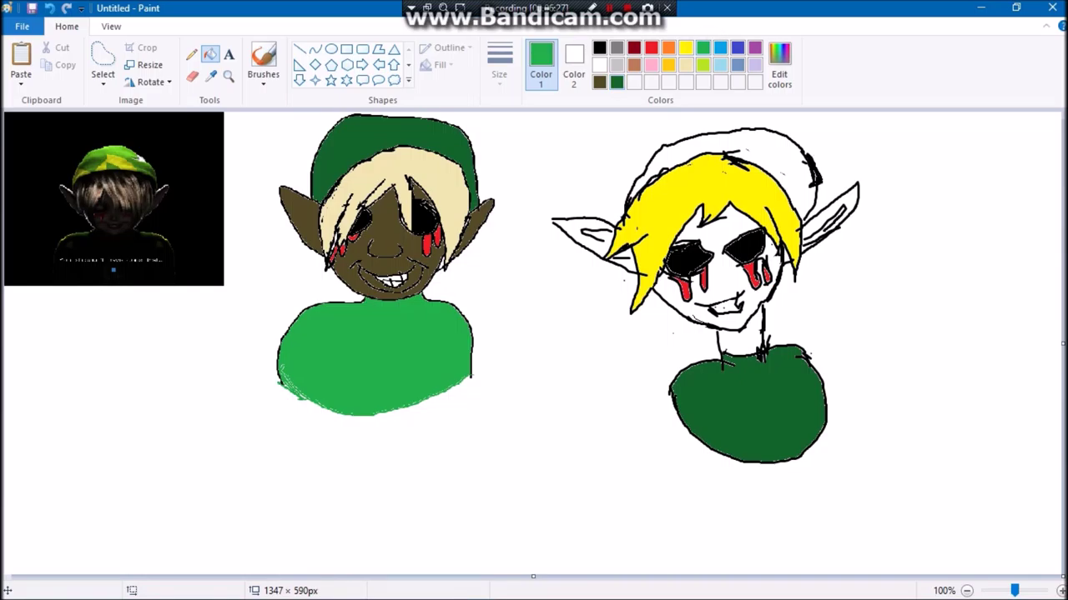
left_click(812, 152)
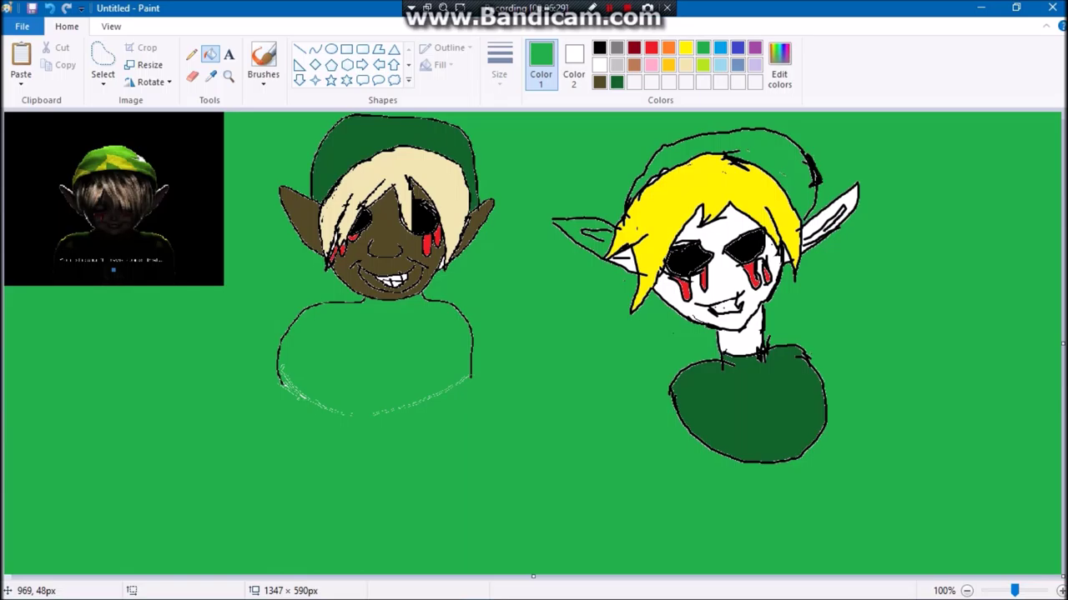
key("ctrl+z")
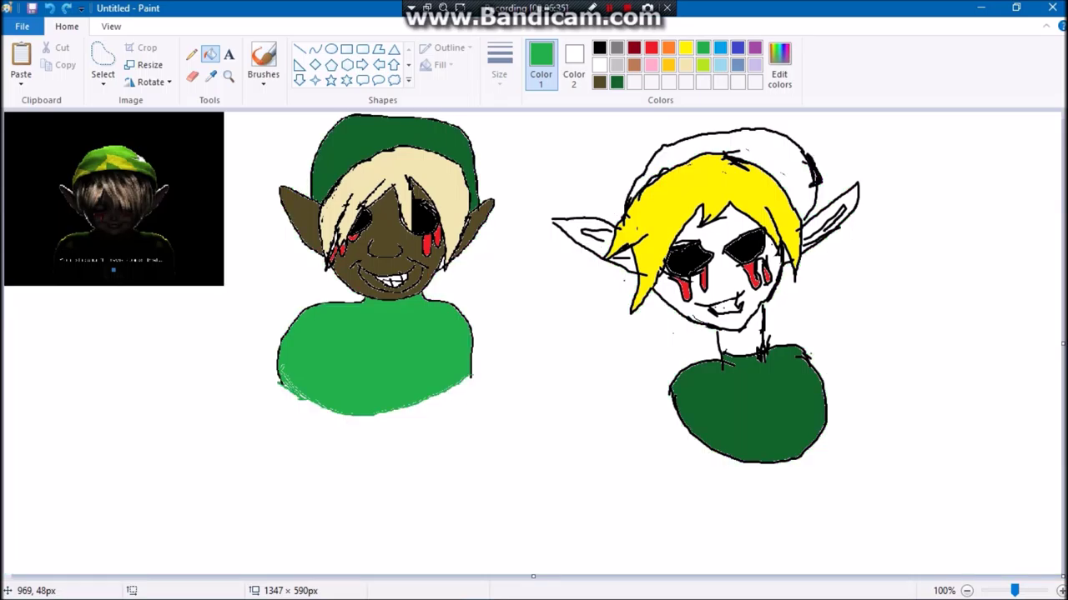
Close the second character's hat outline with the black brush and fill the hat with the standard green.
left_click(262, 62)
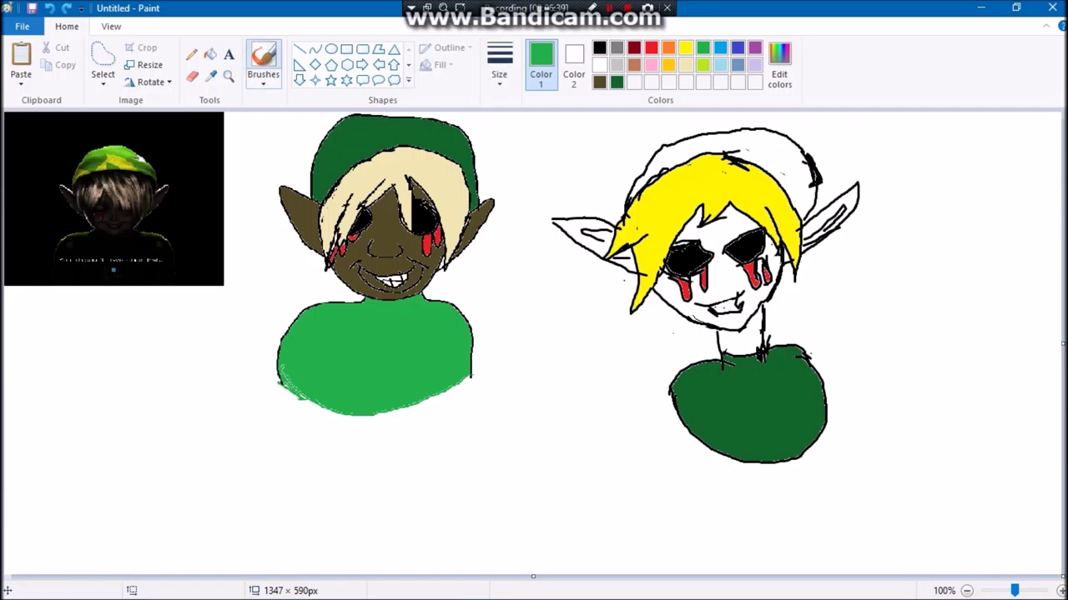
left_click(599, 48)
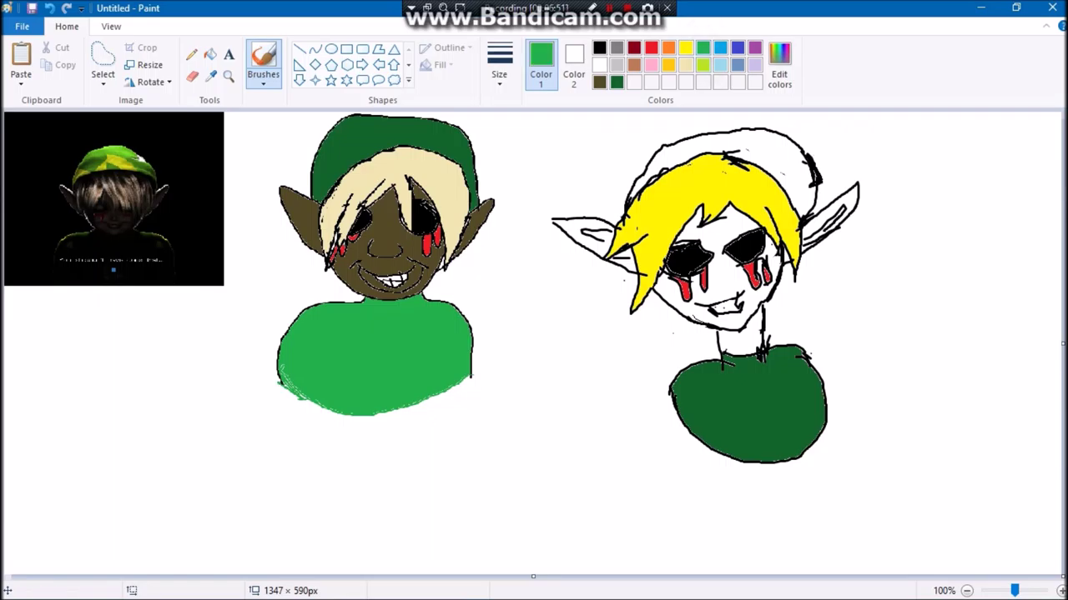
left_click(210, 54)
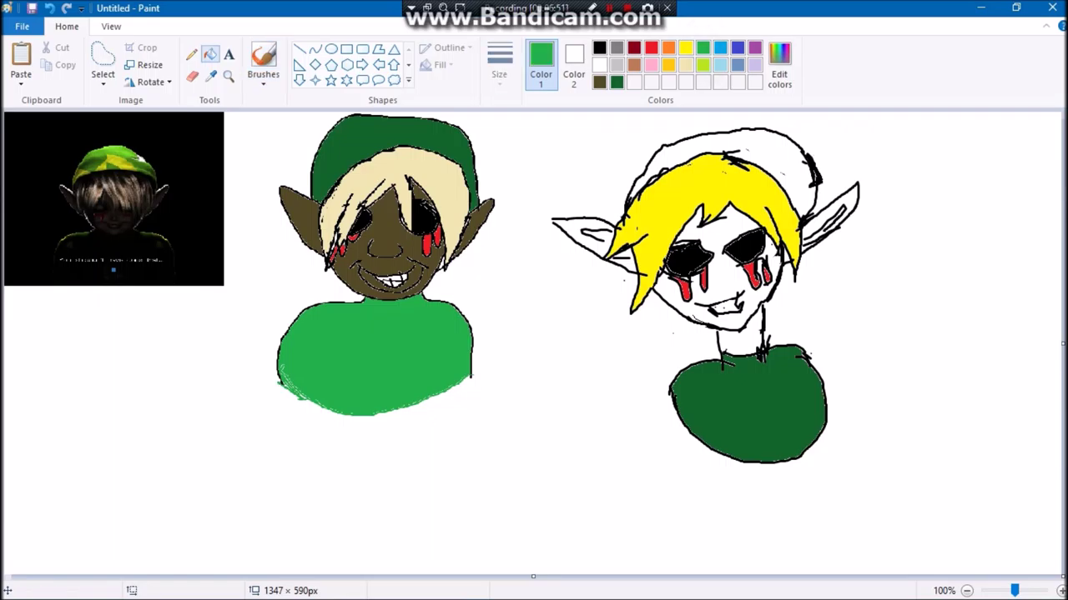
left_click(778, 170)
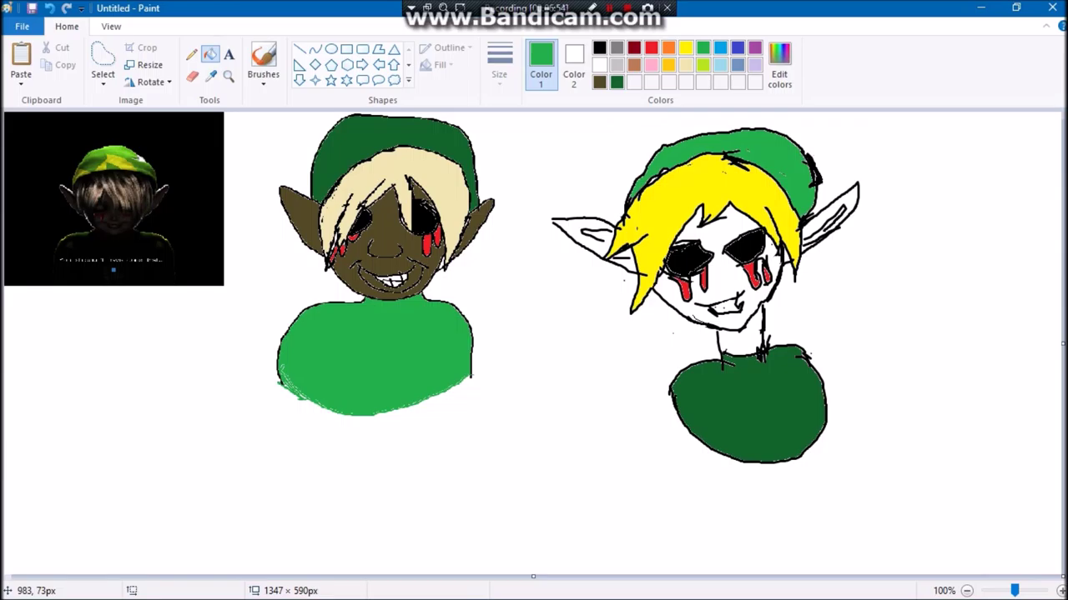
Set light beige as the fill colour for the second character's skin.
left_click(263, 63)
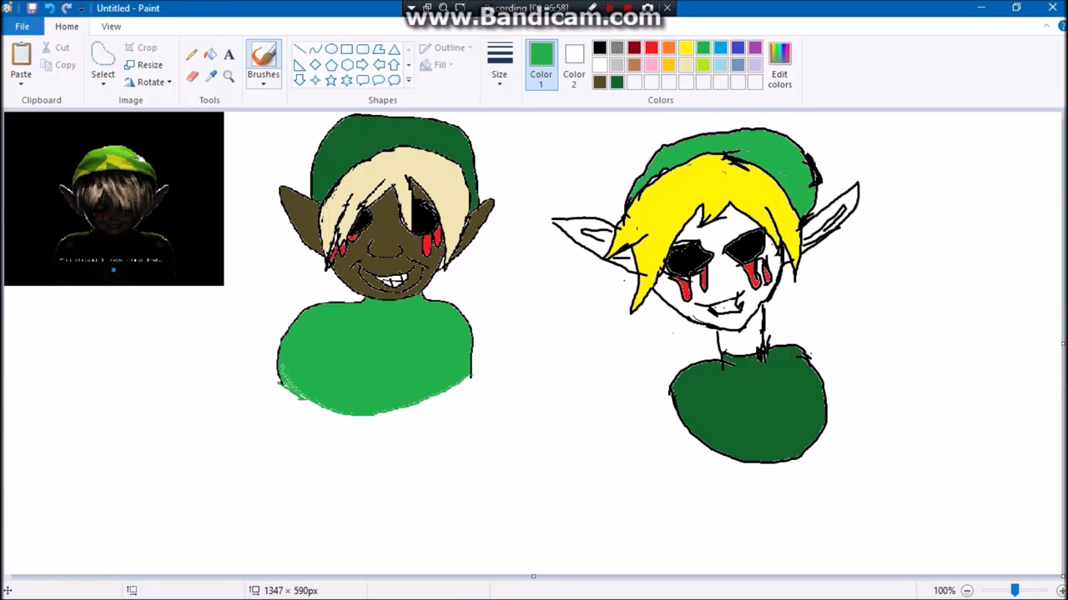
left_click(379, 167)
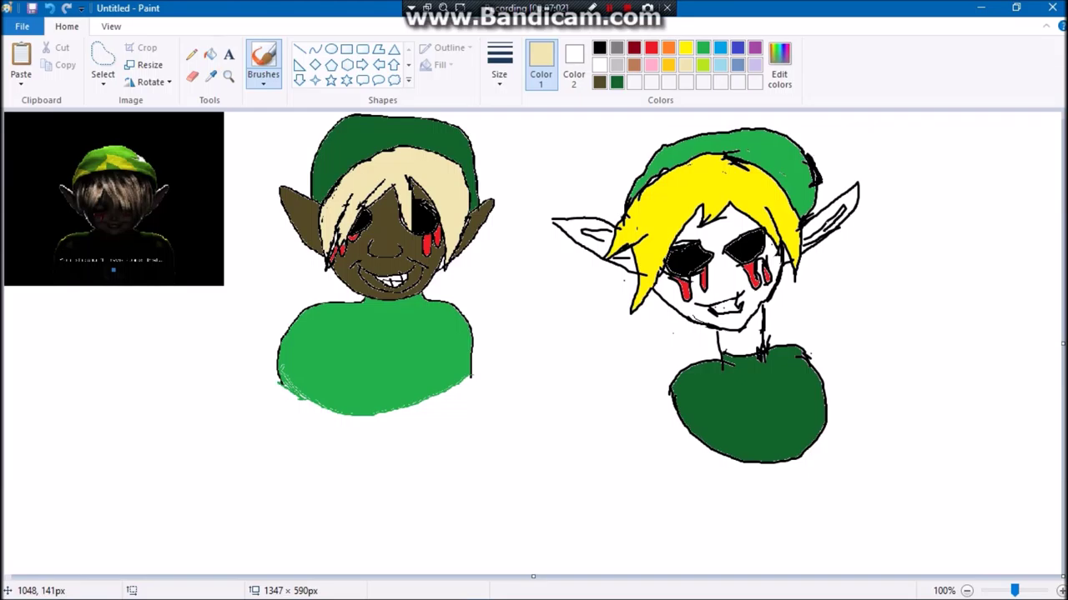
left_click(209, 54)
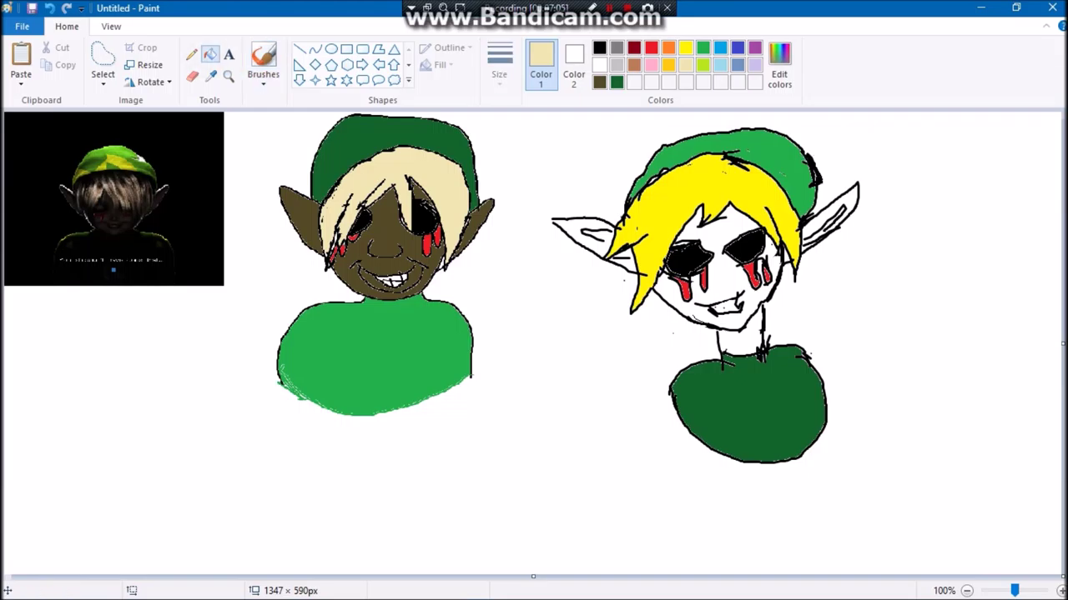
left_click(828, 222)
key("ctrl+z")
left_click(581, 230)
left_click(569, 226)
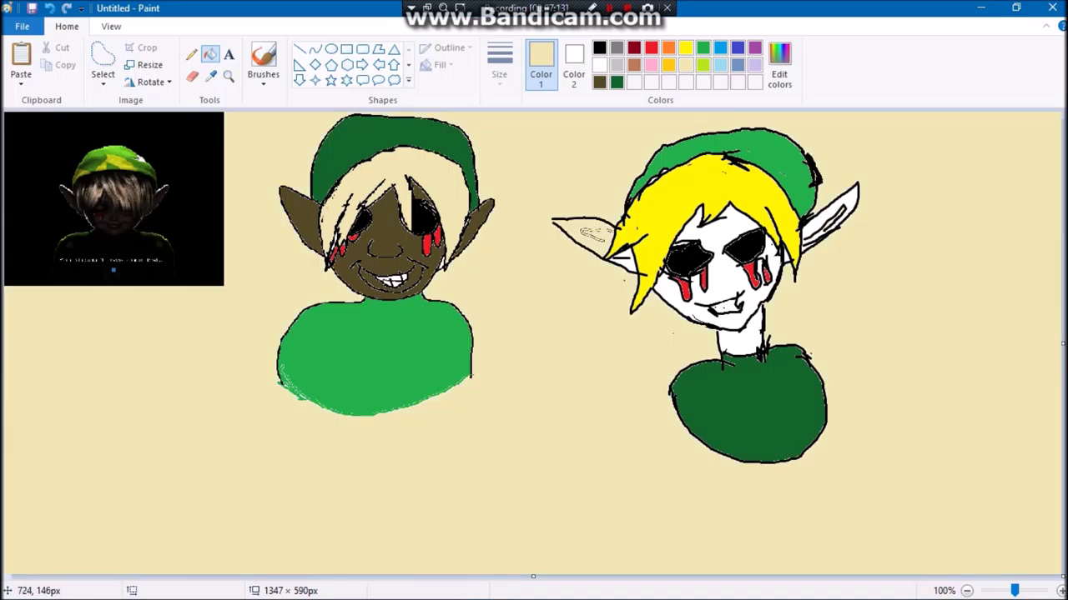
key("ctrl+z")
key("ctrl+z")
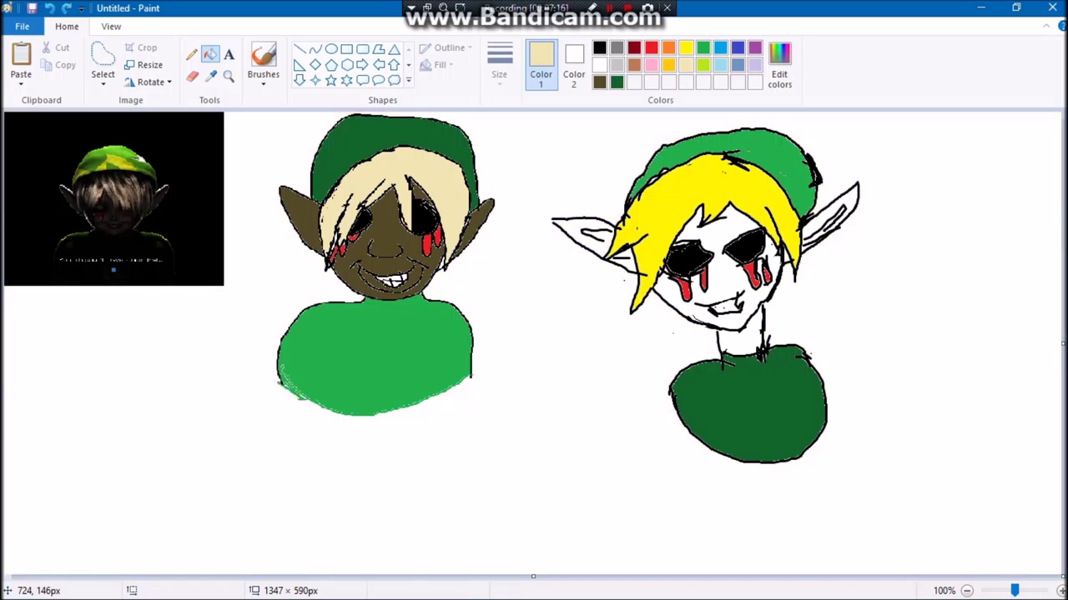
Fill the second character's face with light beige.
left_click(716, 236)
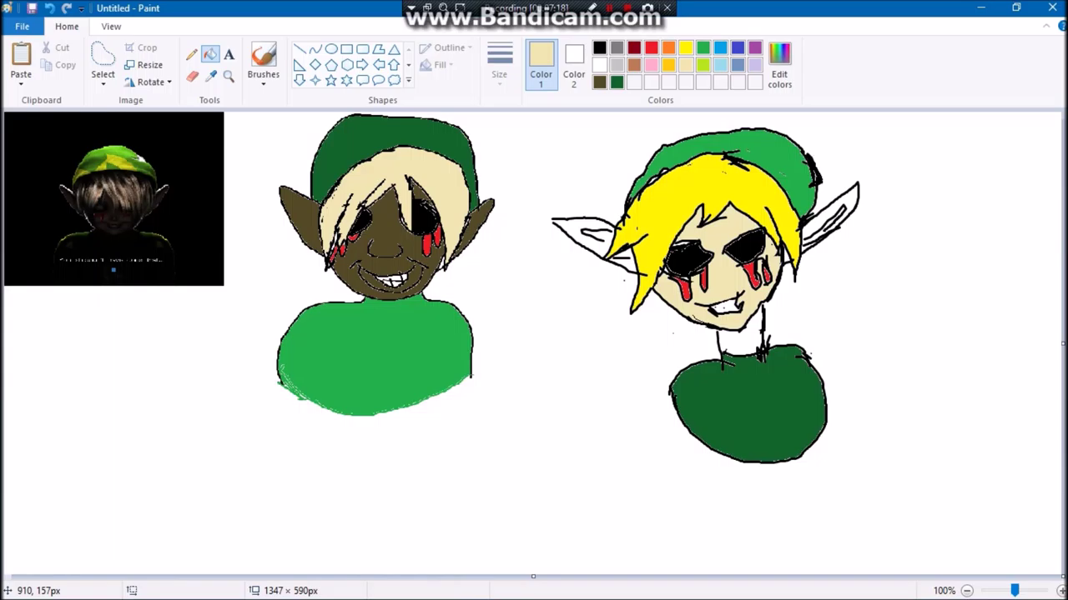
Close the gaps in the outline of the second character's ear on the left with black strokes, erasing the stray line below it.
left_click(263, 59)
left_click(599, 47)
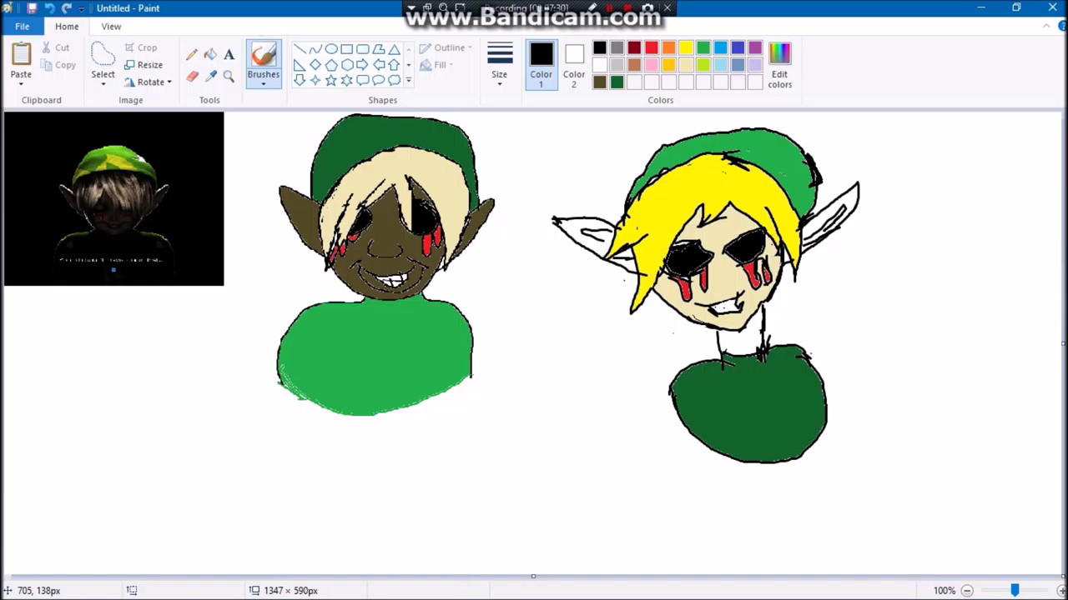
mouse_move(589, 250)
left_mouse_down()
mouse_move(567, 267)
mouse_move(591, 243)
left_mouse_up()
left_click(192, 76)
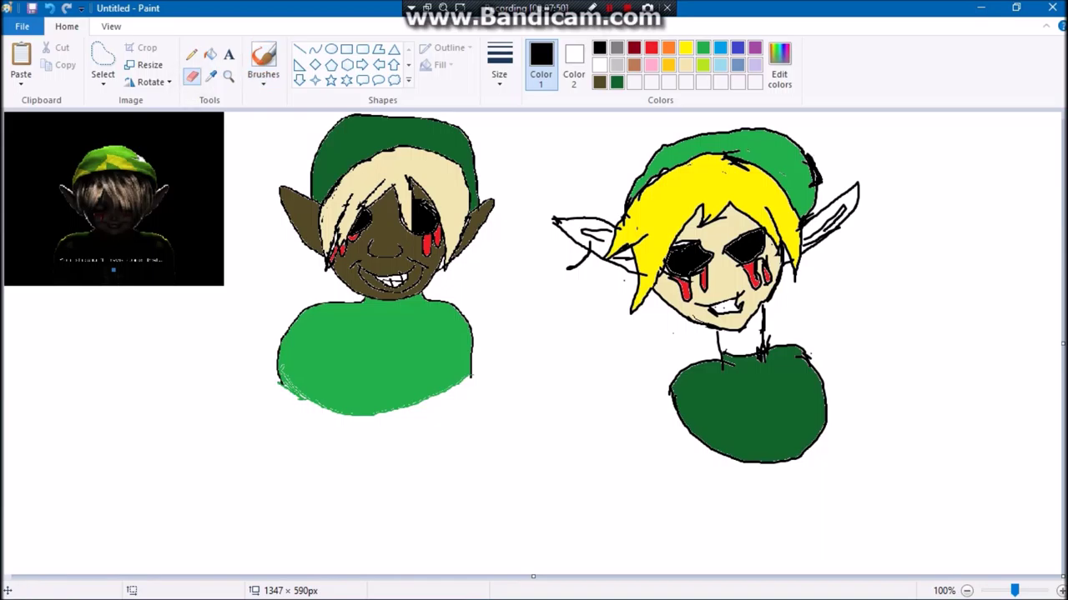
mouse_move(571, 267)
left_mouse_down()
mouse_move(585, 253)
mouse_move(595, 268)
left_mouse_up()
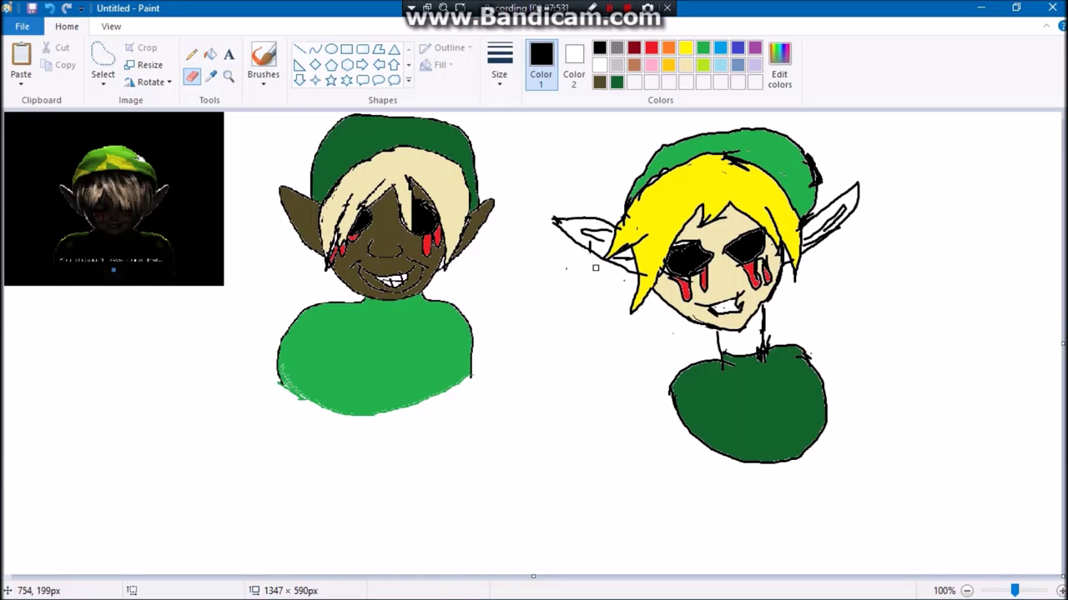
left_click(262, 63)
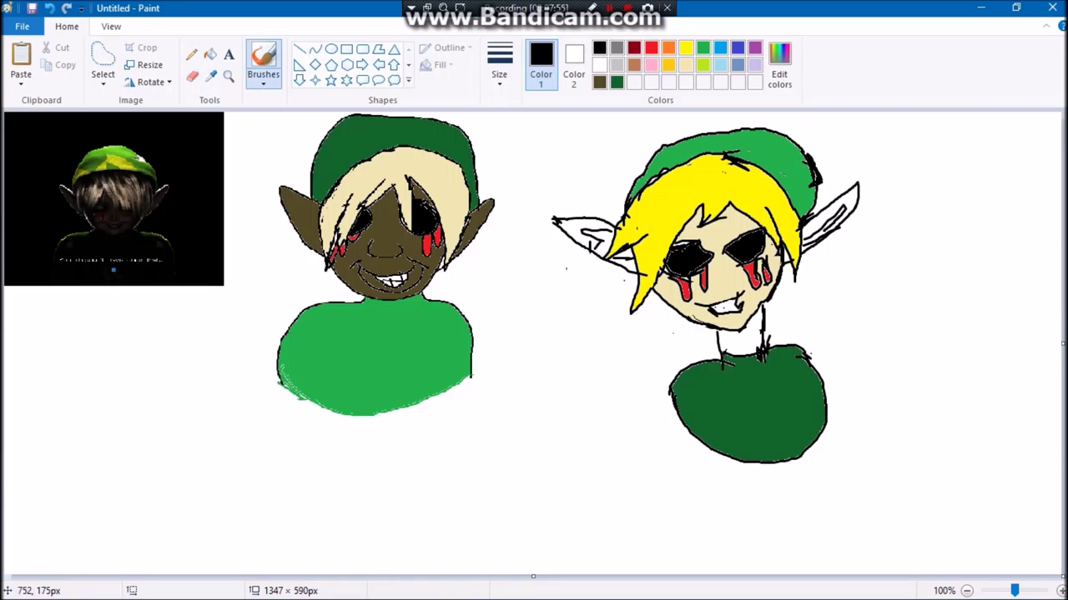
left_click_drag(590, 260, 574, 243)
mouse_move(584, 255)
left_mouse_down()
mouse_move(579, 245)
mouse_move(602, 258)
left_mouse_up()
Fill both of the second character's ears and the neck with light beige.
left_click(685, 65)
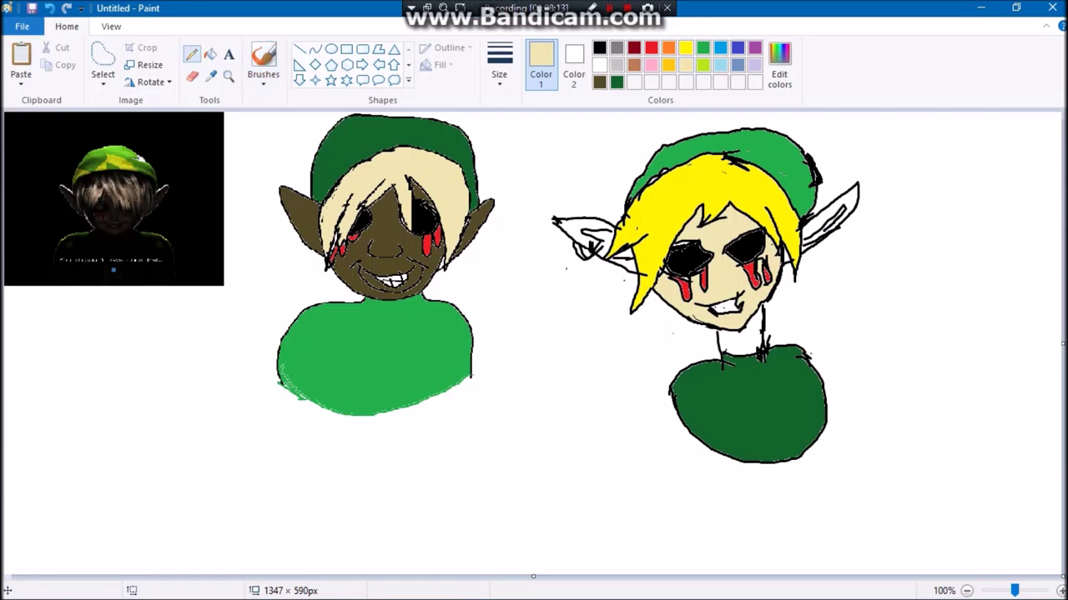
left_click(210, 54)
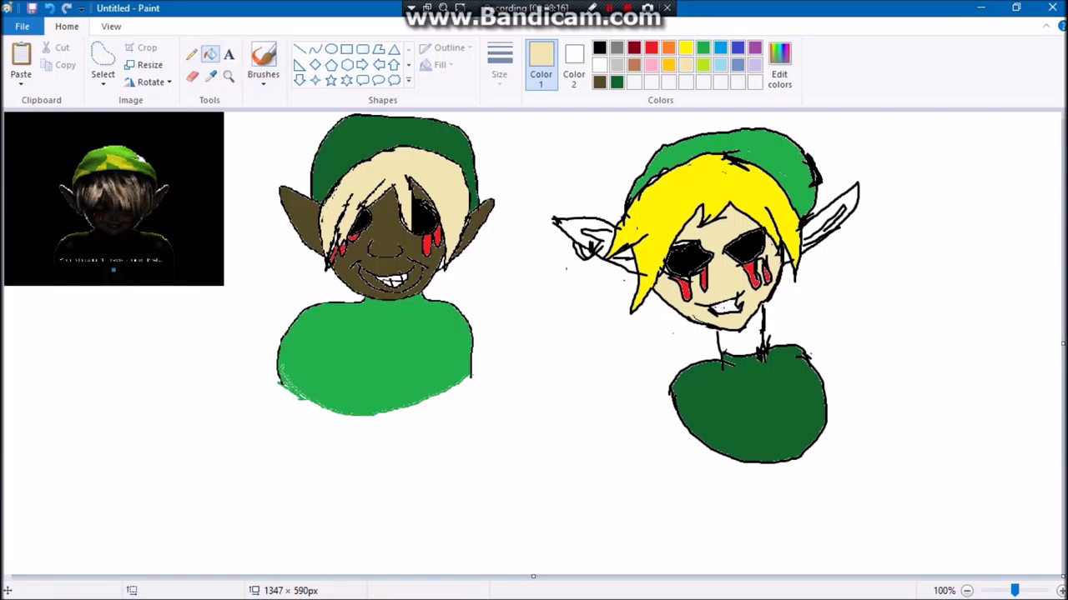
left_click(830, 216)
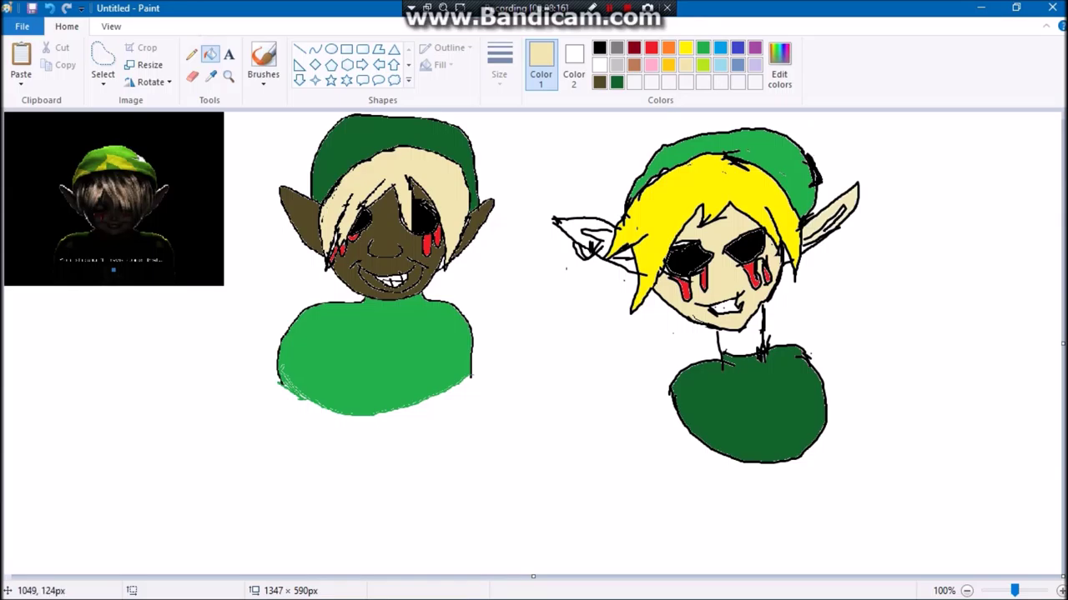
left_click(750, 345)
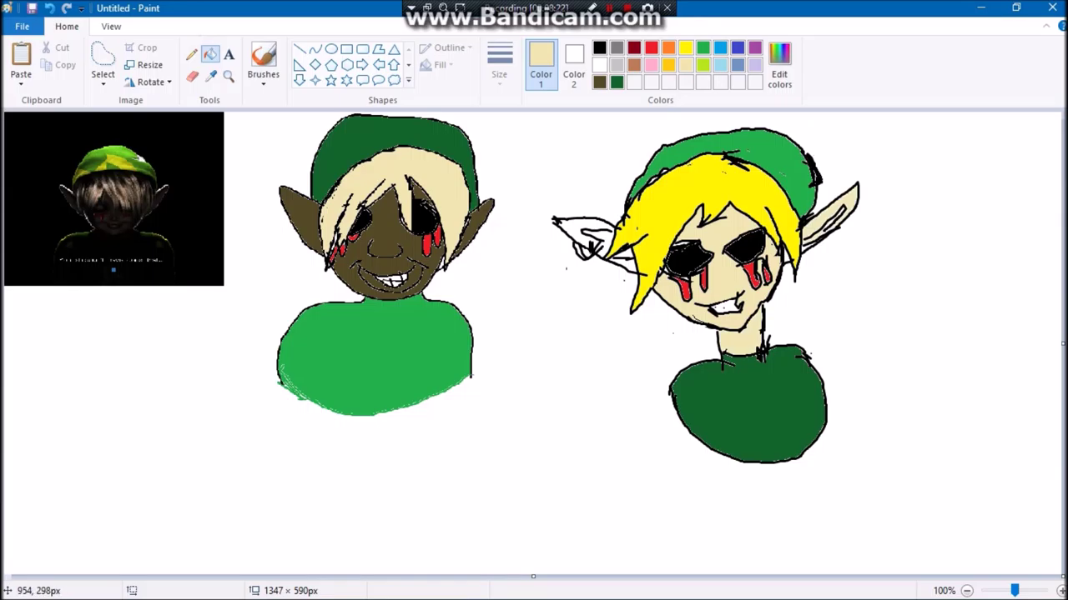
left_click(588, 221)
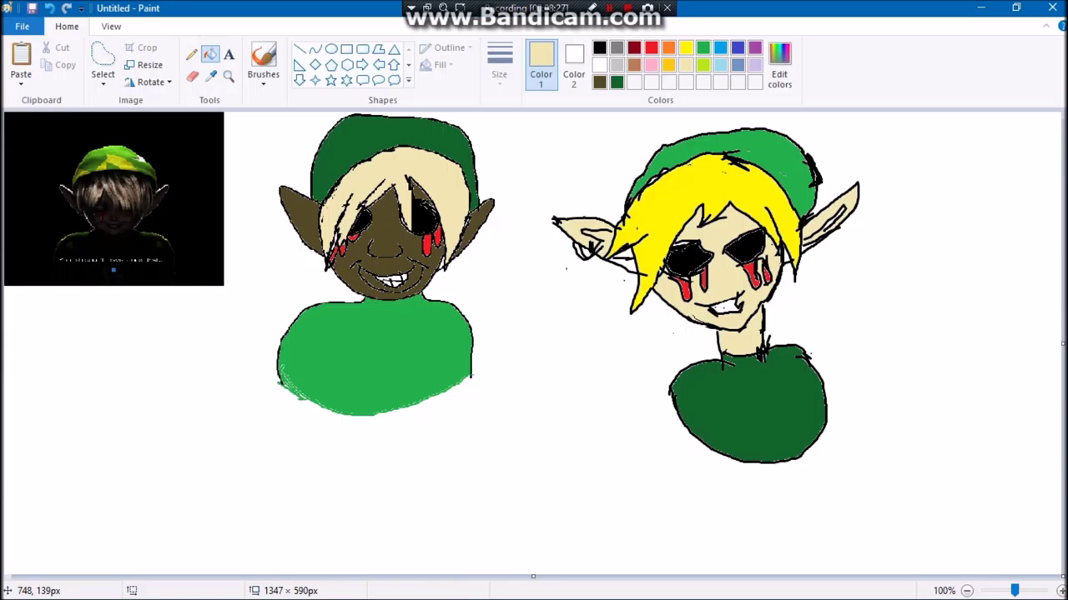
Brush yellow onto the earring hanging from the second character's ear on the left, undoing the stray yellow fill over the outlines.
left_click(263, 60)
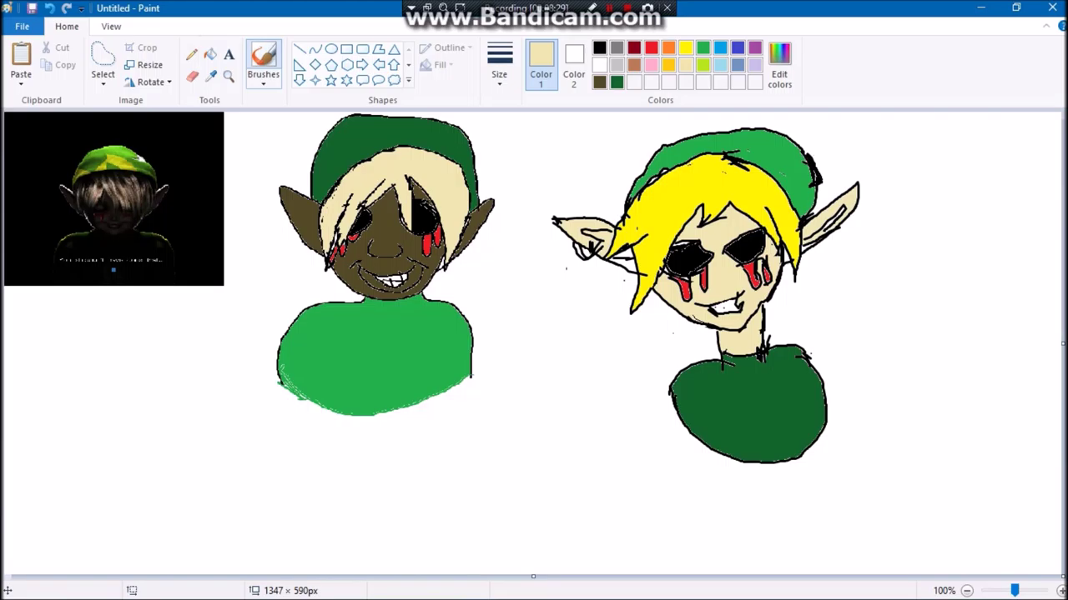
left_click(685, 48)
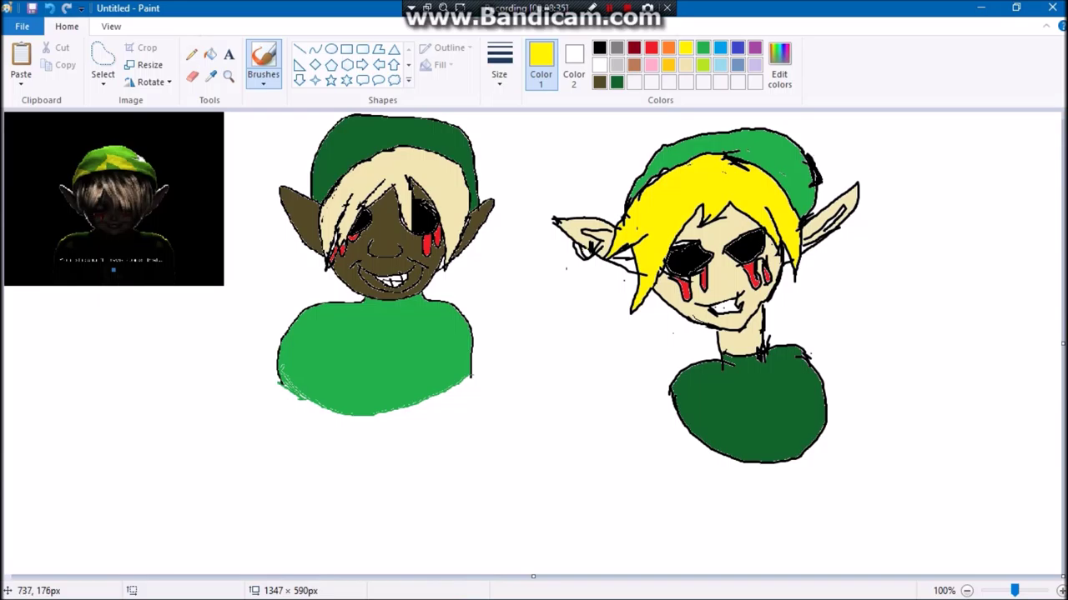
left_click(210, 54)
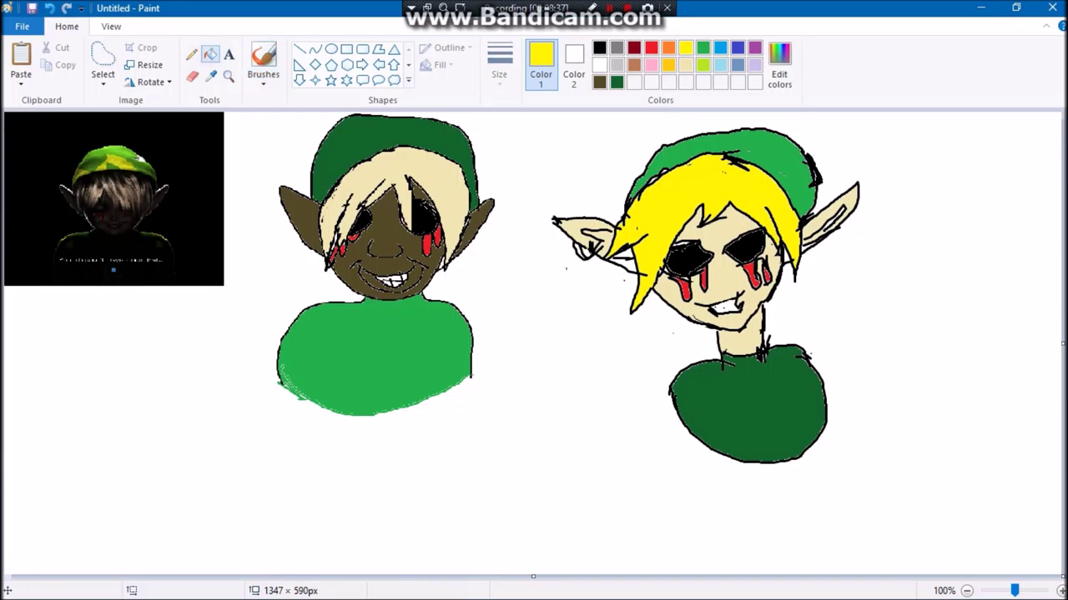
left_click(618, 259)
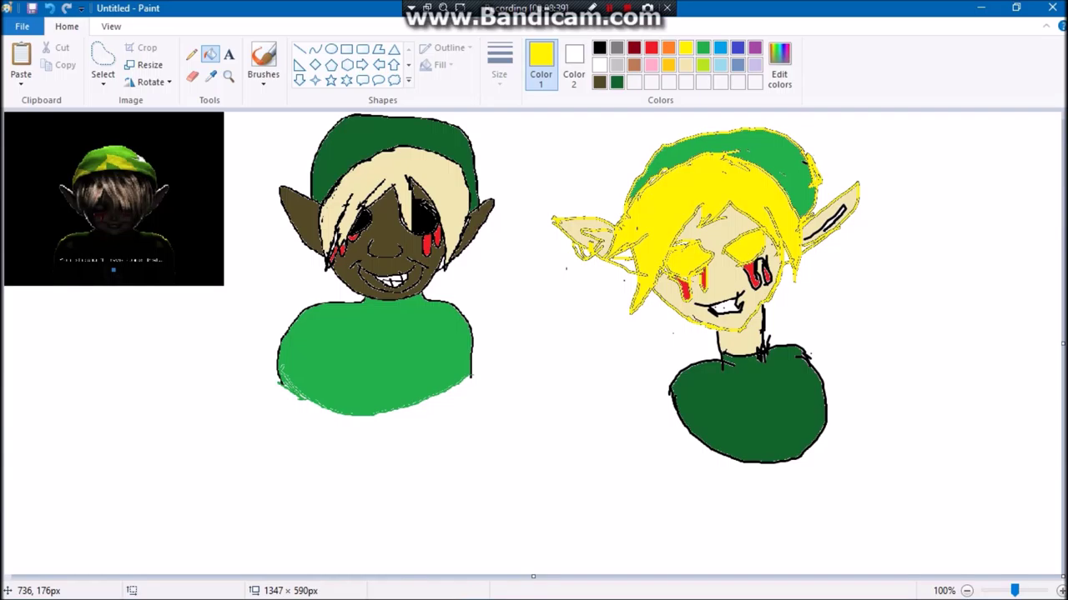
key("ctrl+z")
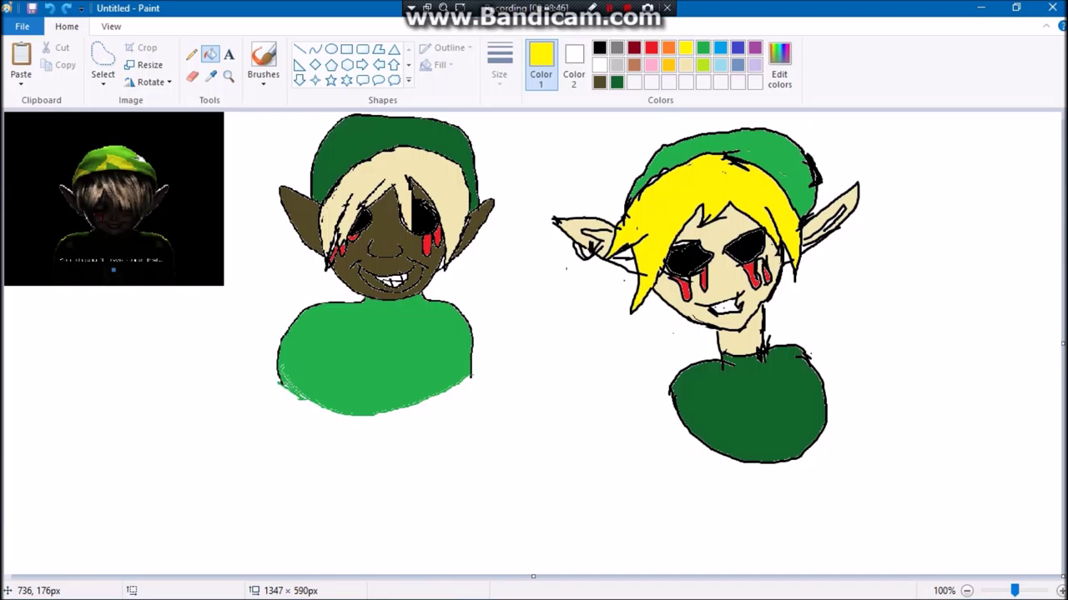
left_click(263, 63)
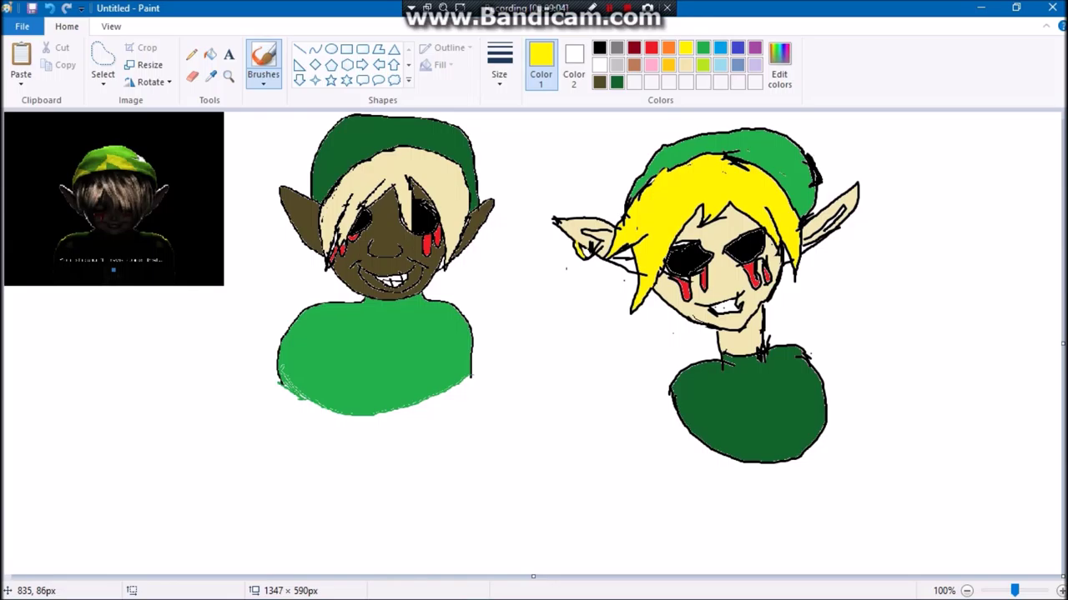
left_click(599, 48)
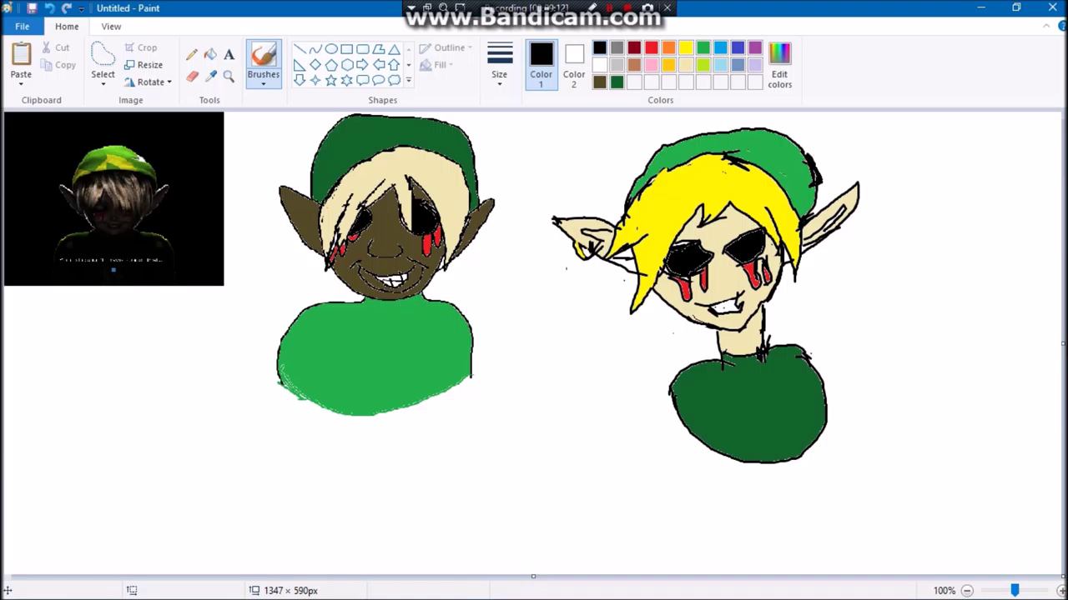
left_click(685, 65)
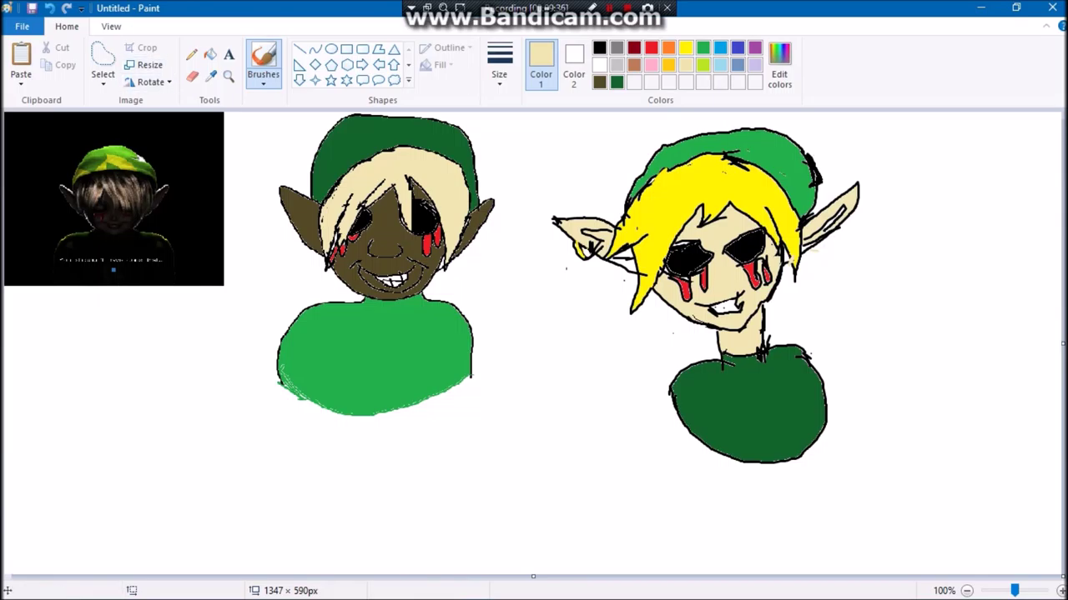
left_click(228, 54)
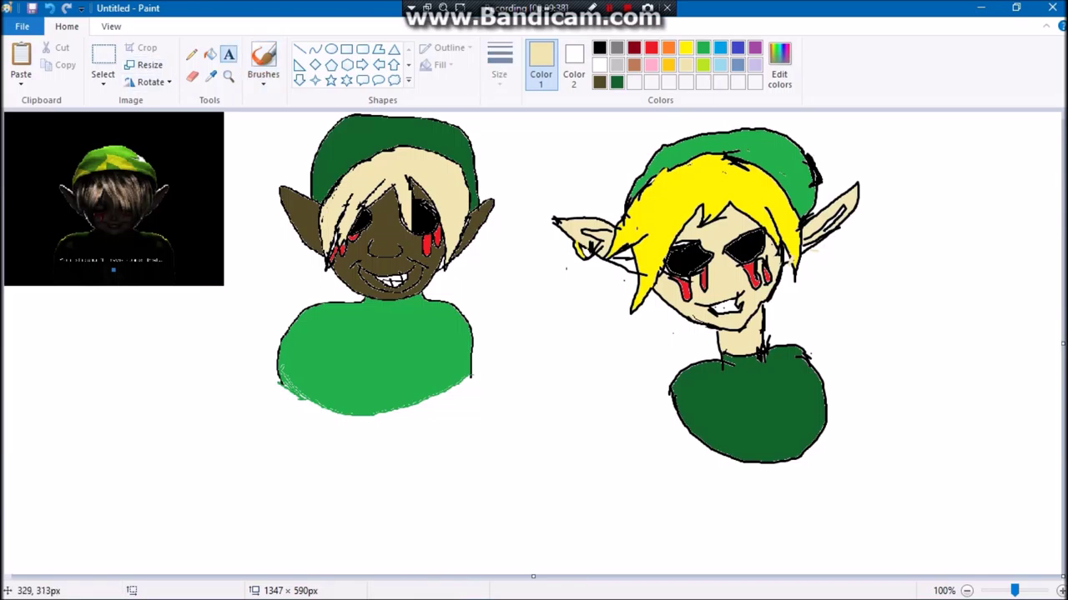
left_click(737, 48)
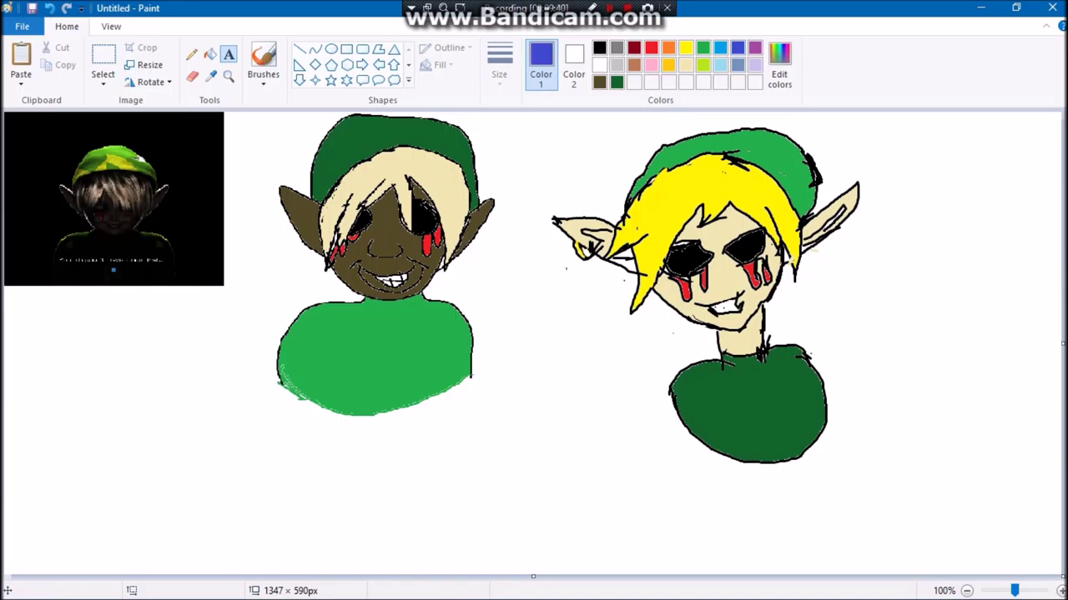
Paint red pupils in both of the second character's black eyes with the brush.
left_click(262, 60)
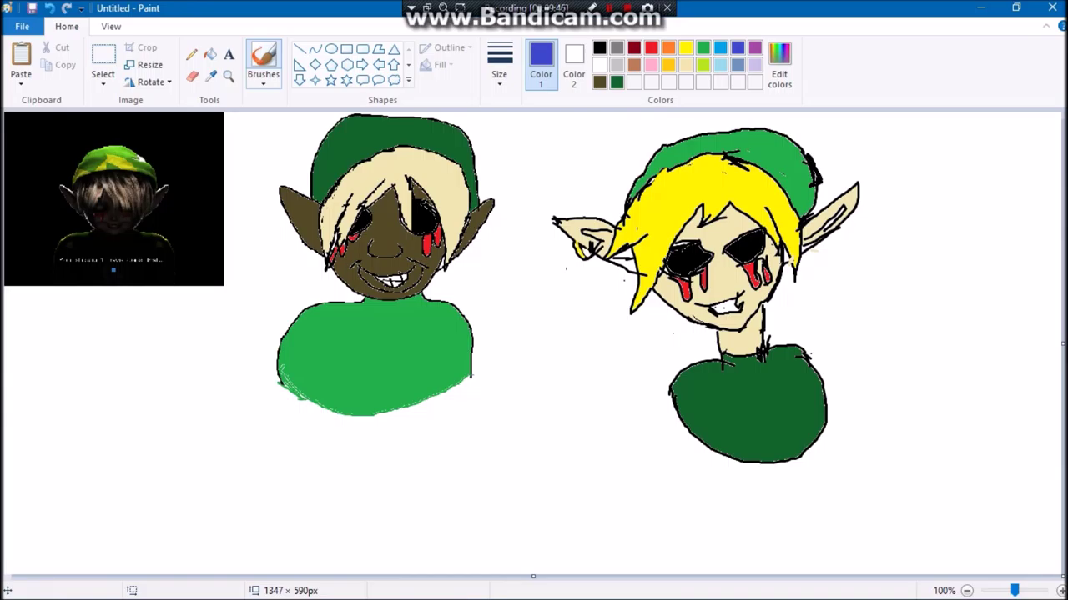
left_click(668, 48)
left_click(651, 48)
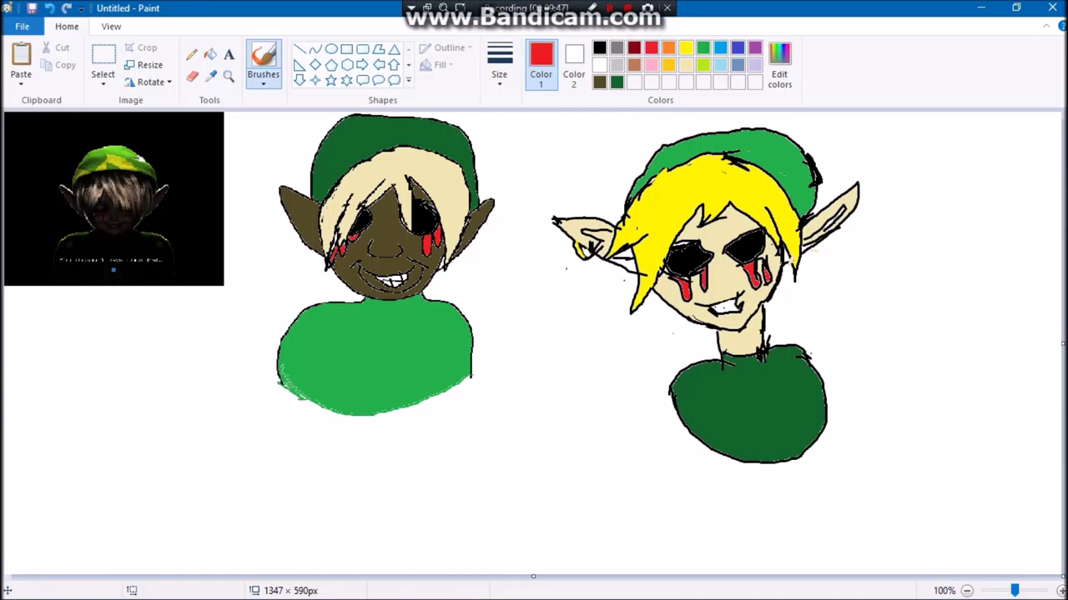
left_click_drag(745, 244, 755, 250)
left_click_drag(688, 255, 685, 260)
left_click(661, 353)
Start an indigo text box in the empty canvas area just below the first character's body.
left_click(228, 55)
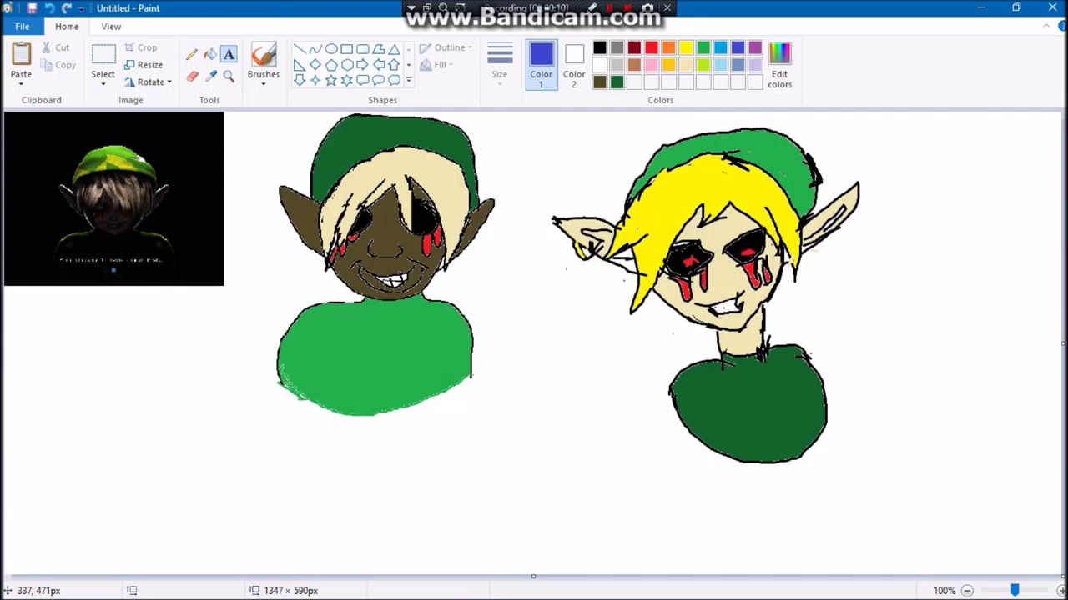
left_click(243, 439)
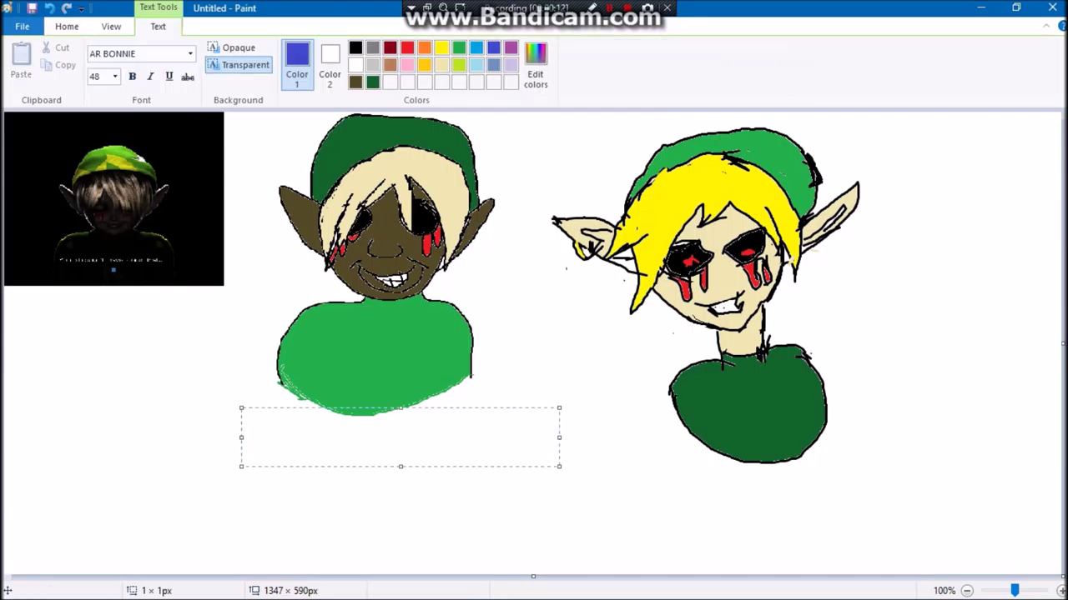